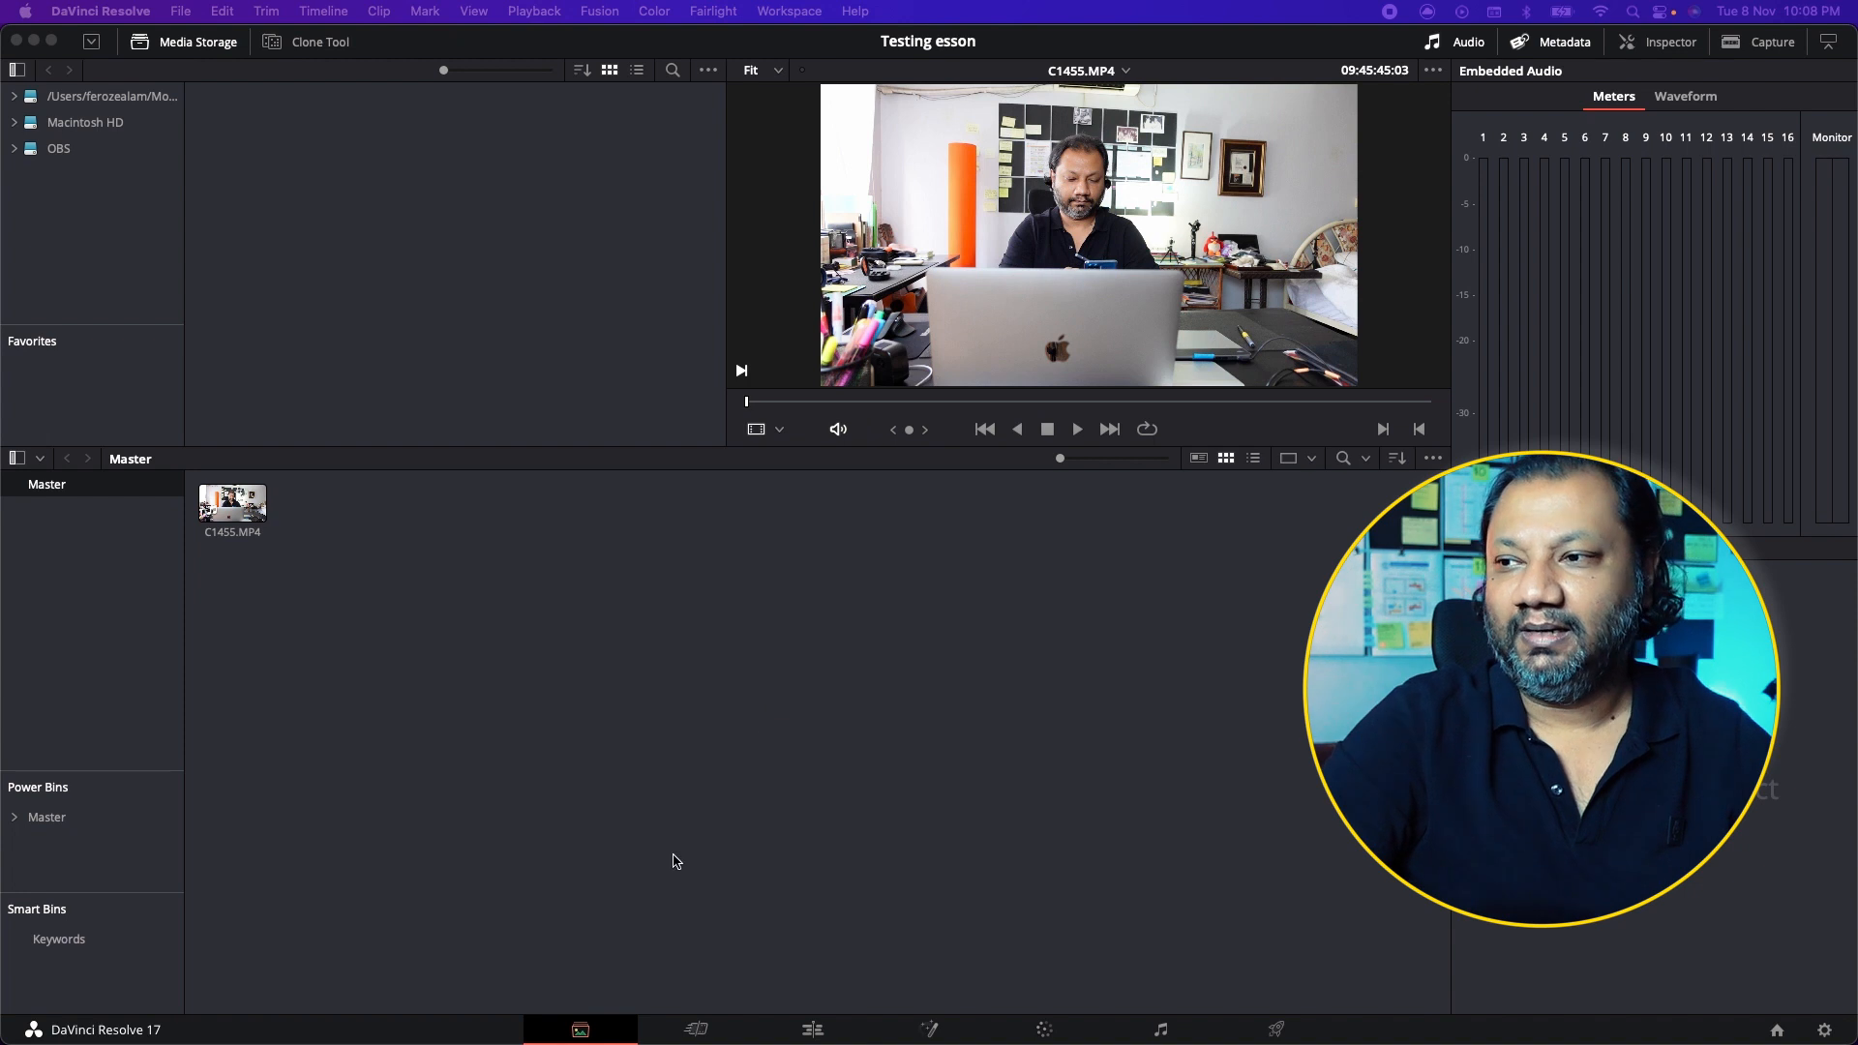
Step: Look through the Cut, Edit, Fusion and Color pages and return to the Media page
left_click(695, 1030)
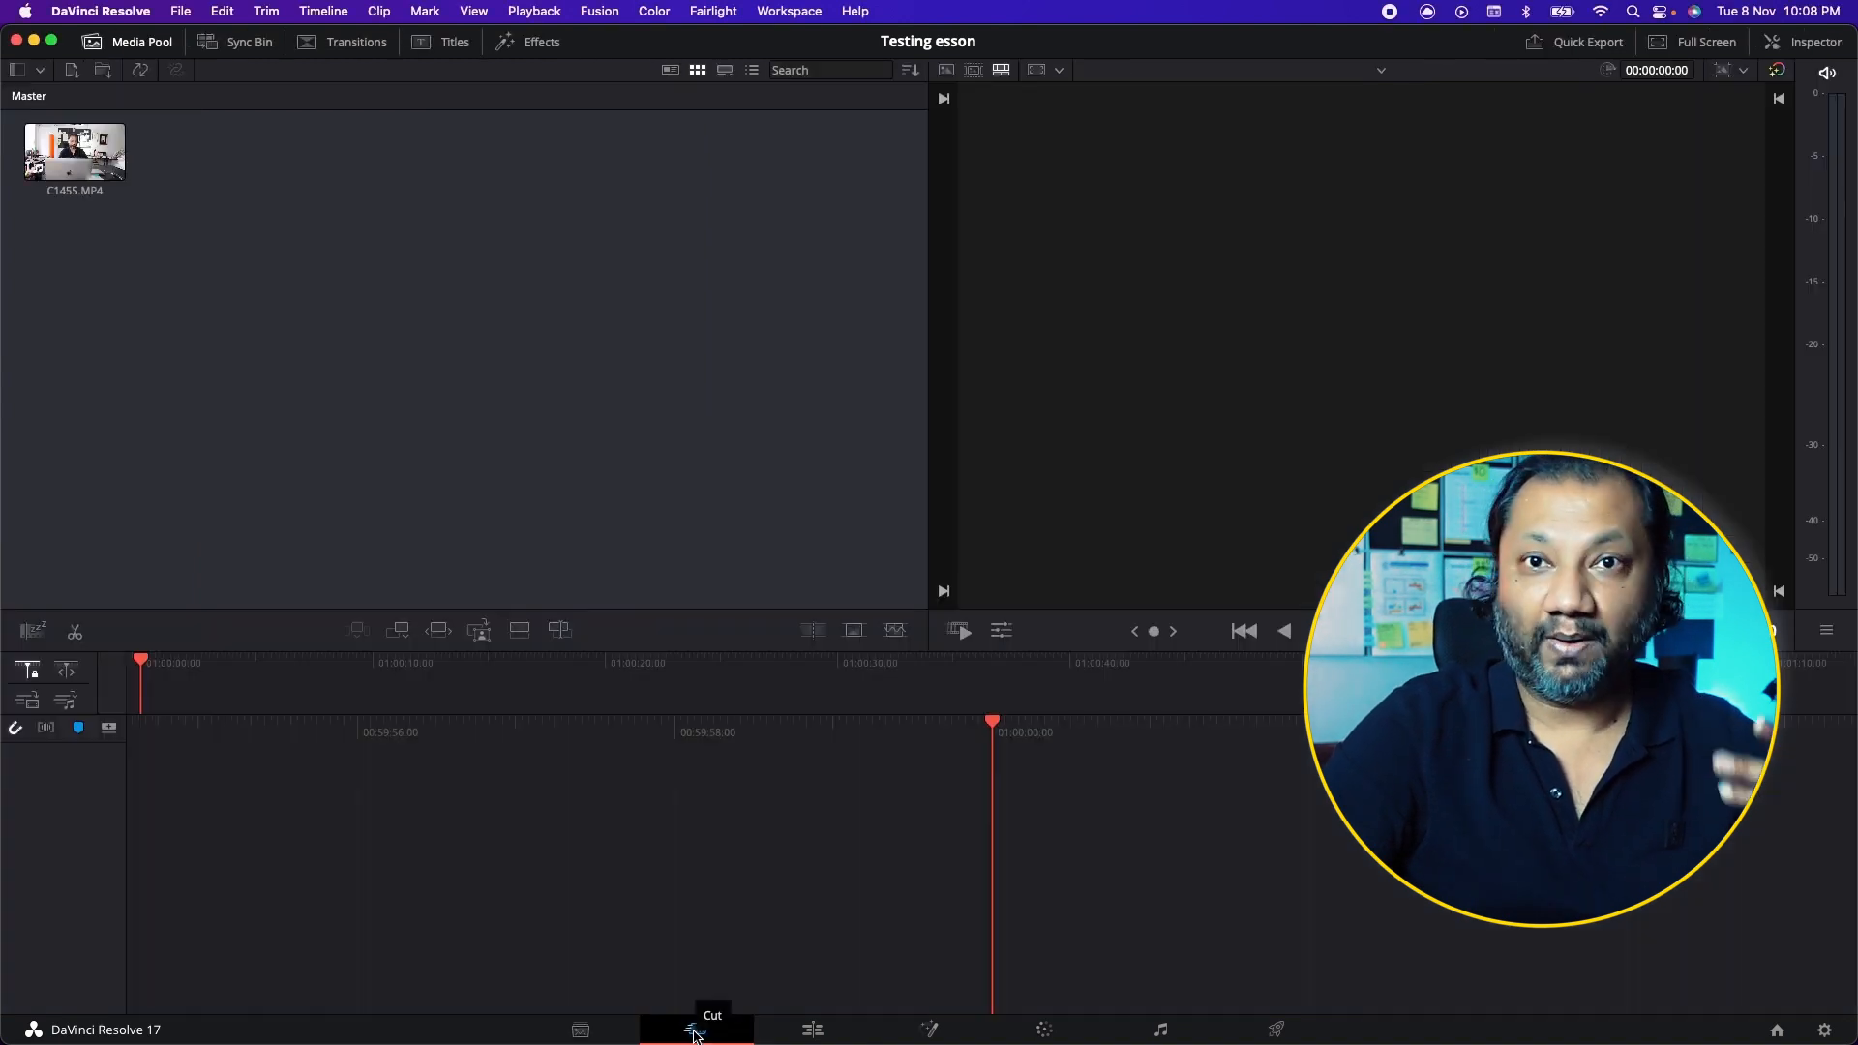
left_click(815, 1034)
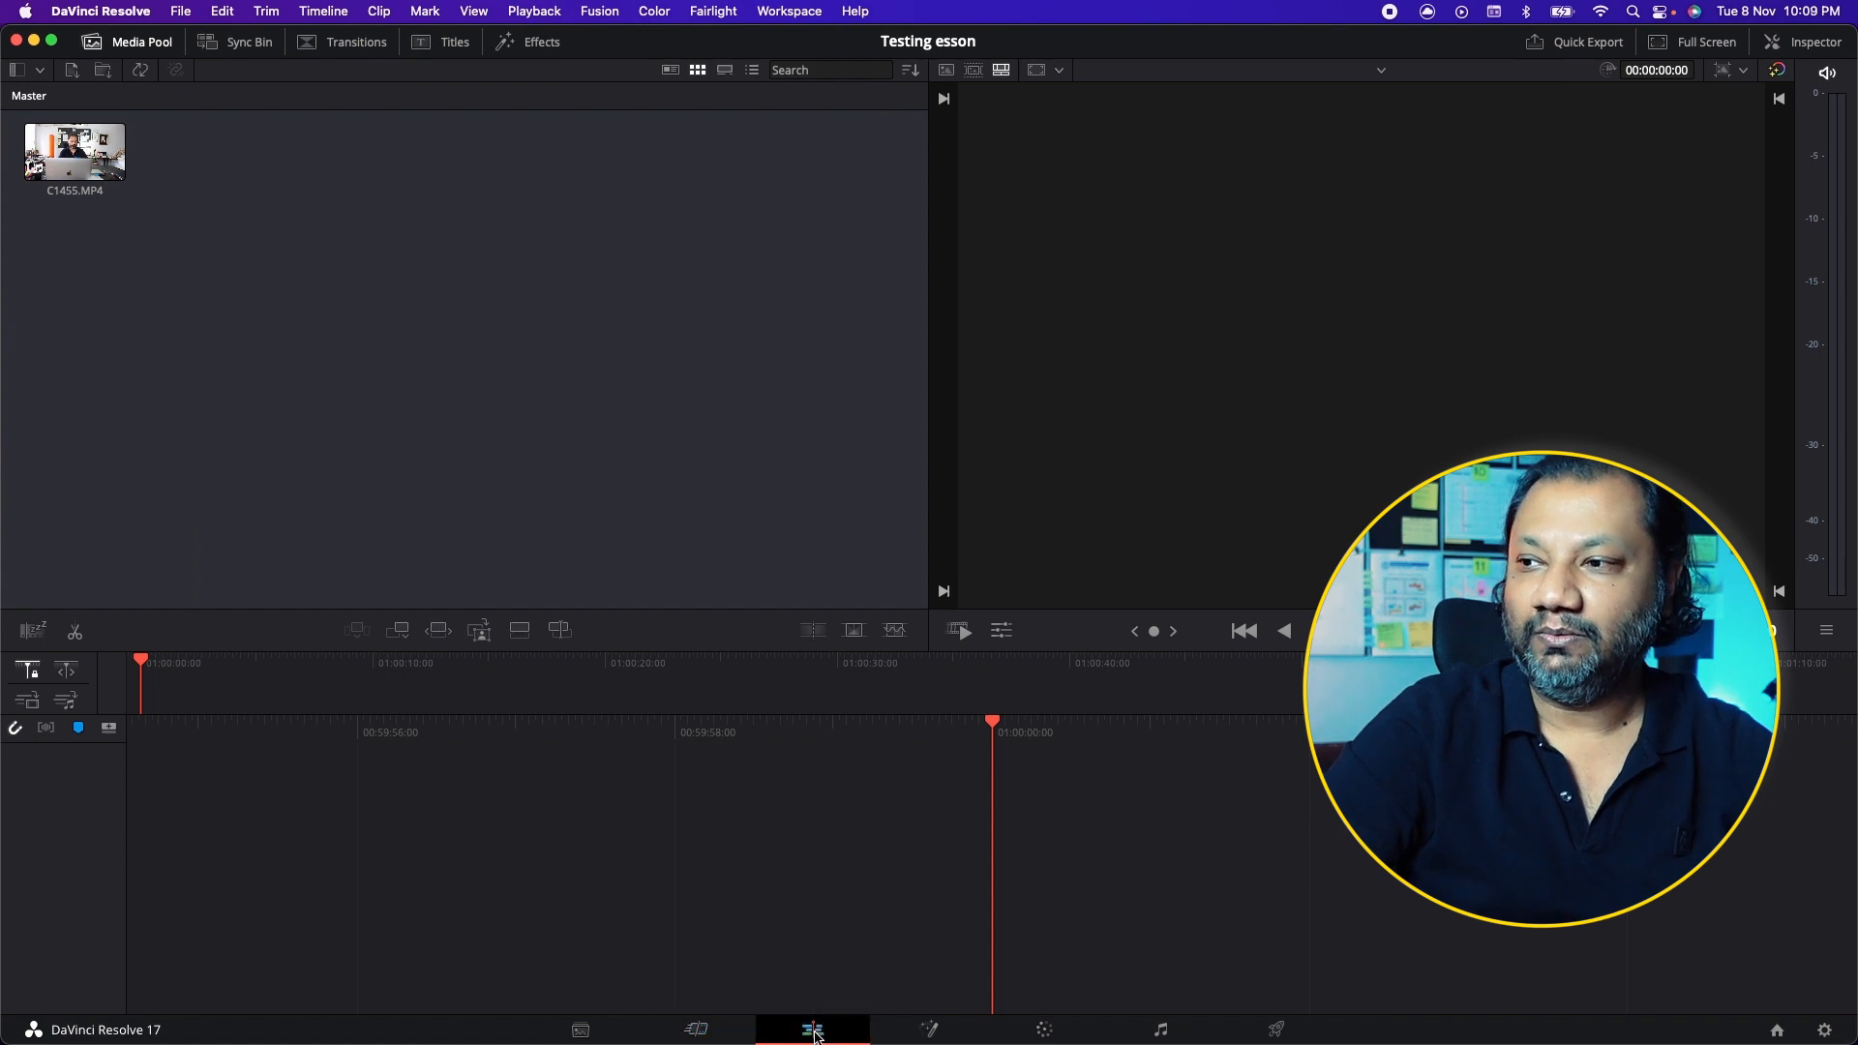
left_click(929, 1029)
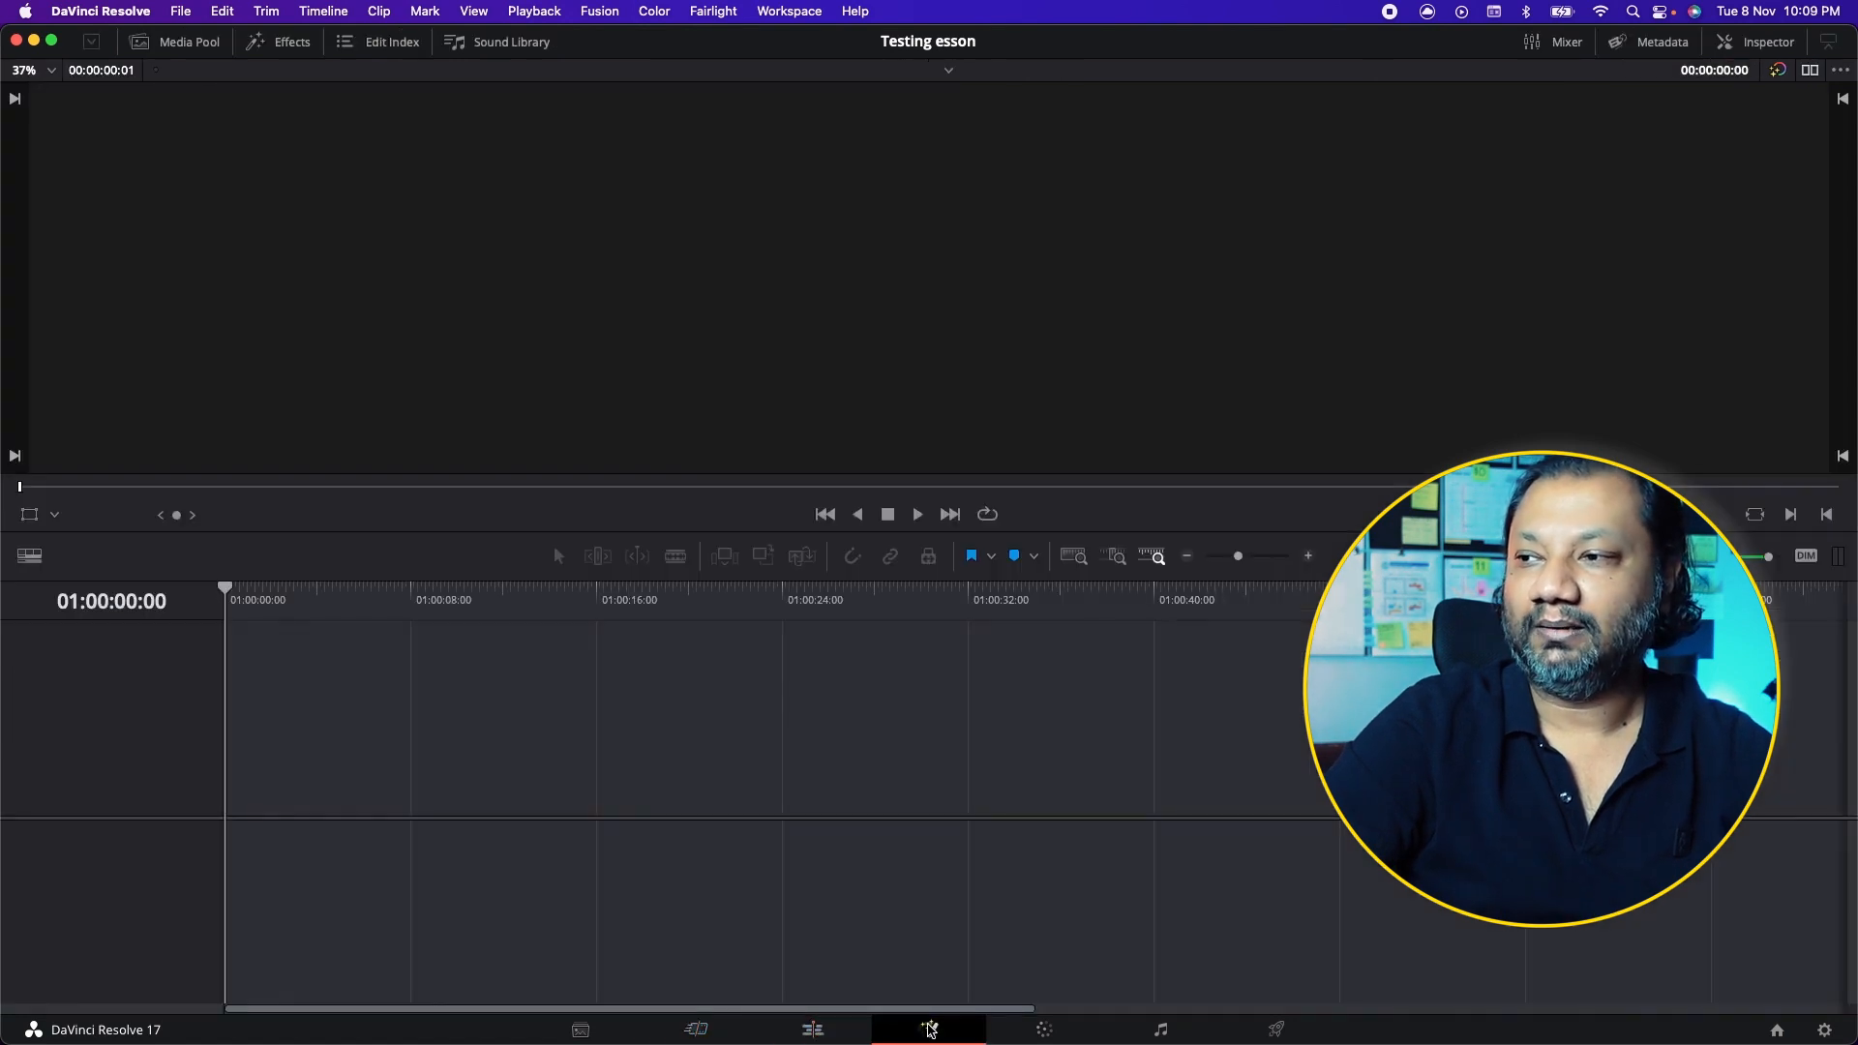
left_click(1046, 1032)
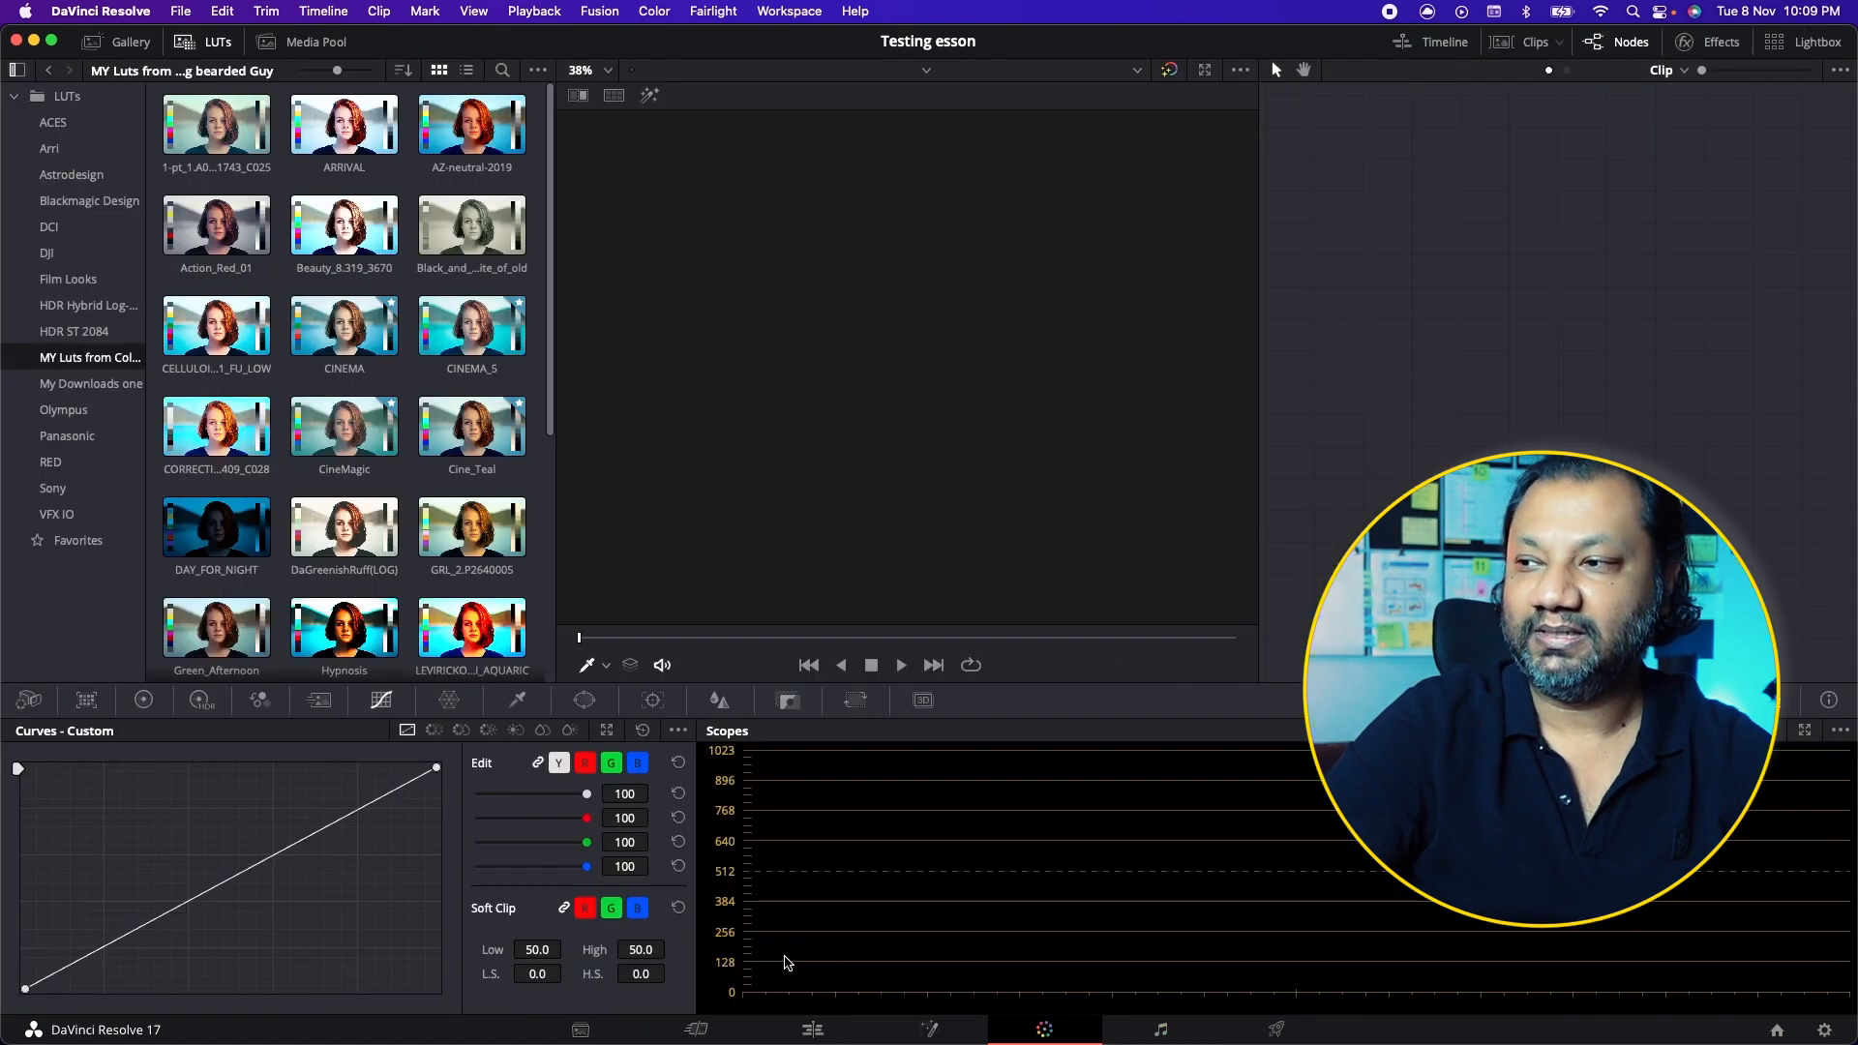
left_click(811, 1031)
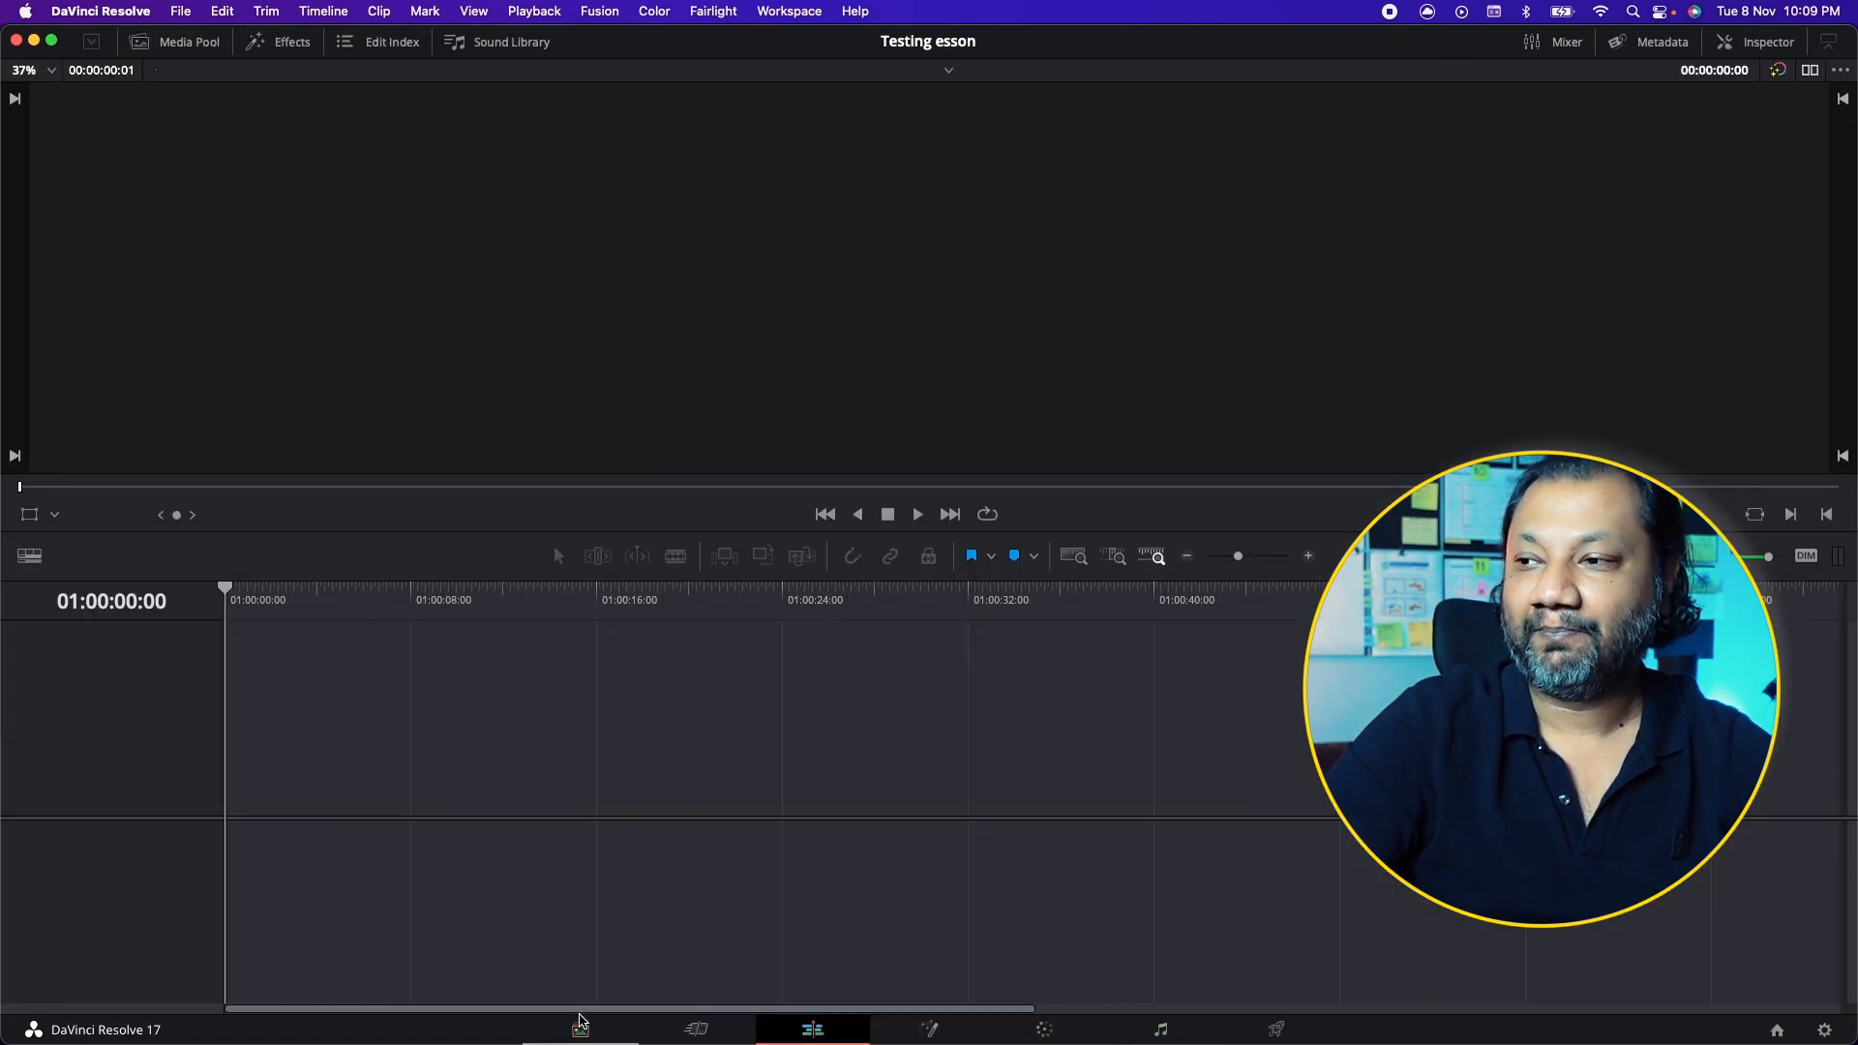
left_click(580, 1028)
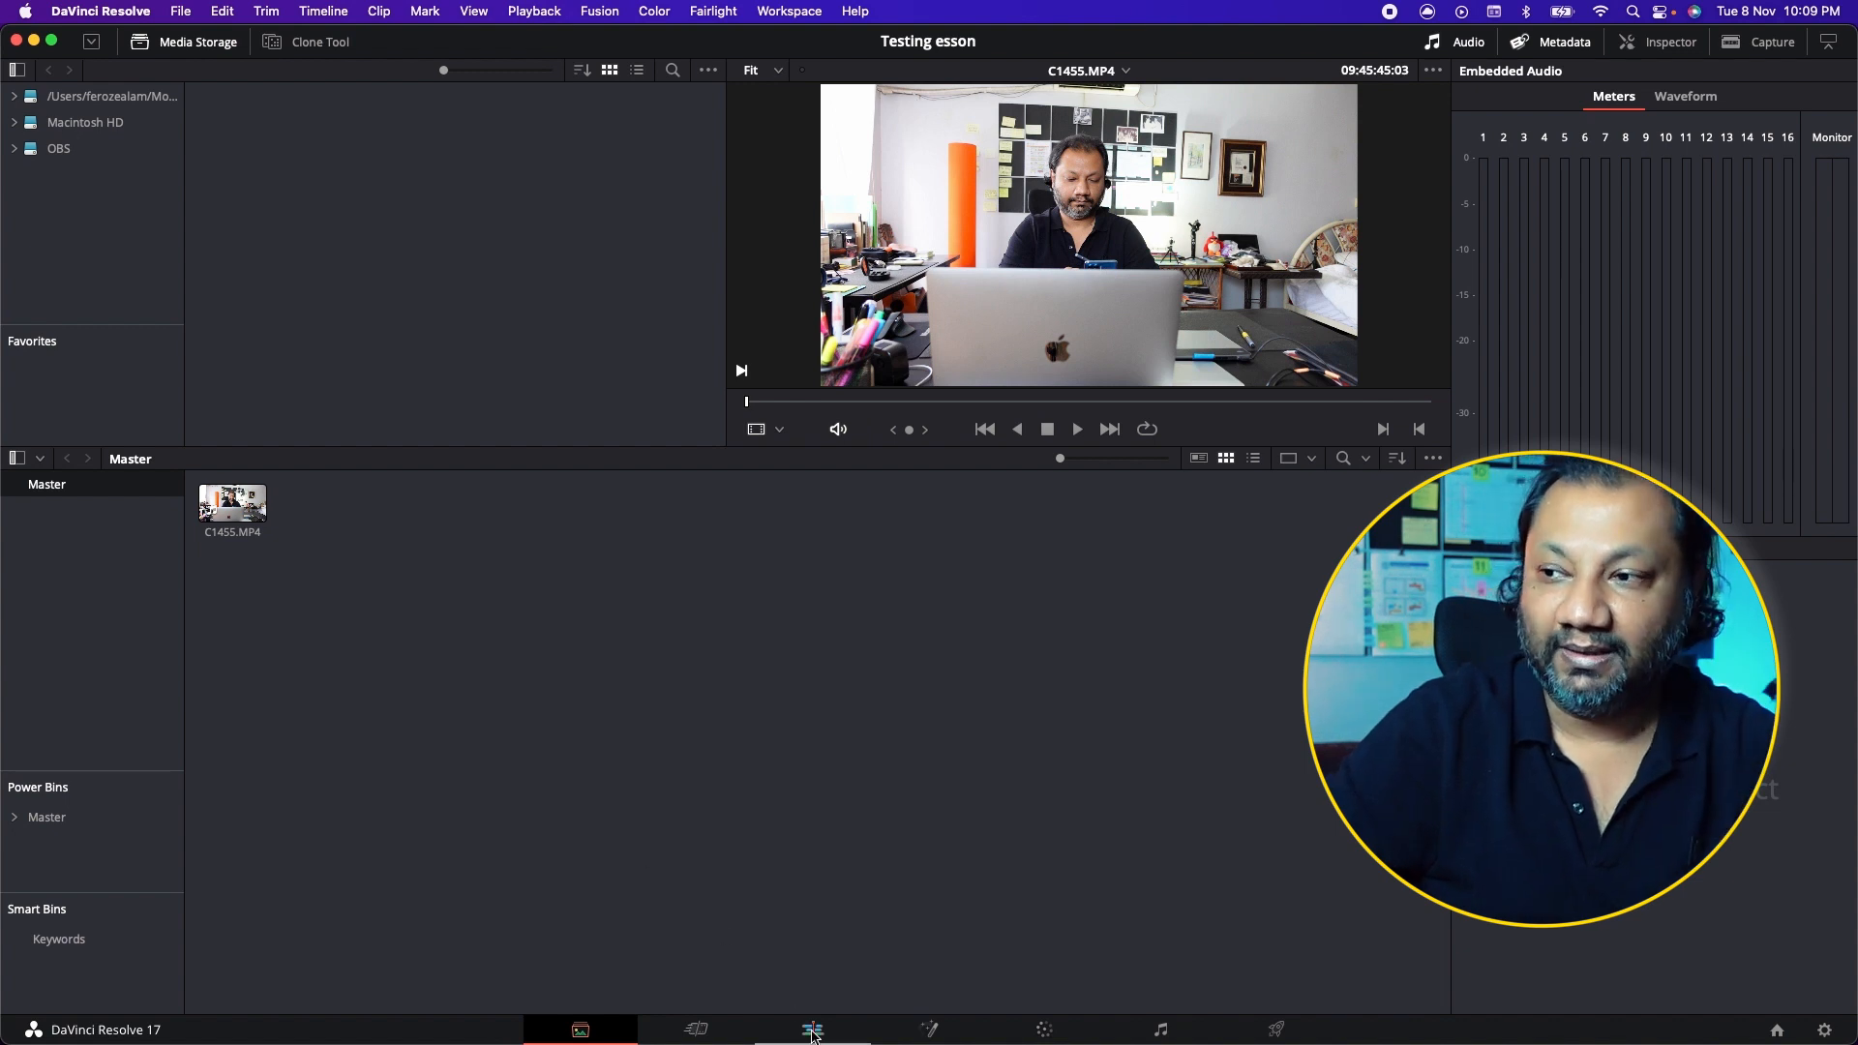
Step: On the Edit page, show the media pool and place C1455.MP4 at the very start of a new timeline
left_click(813, 1032)
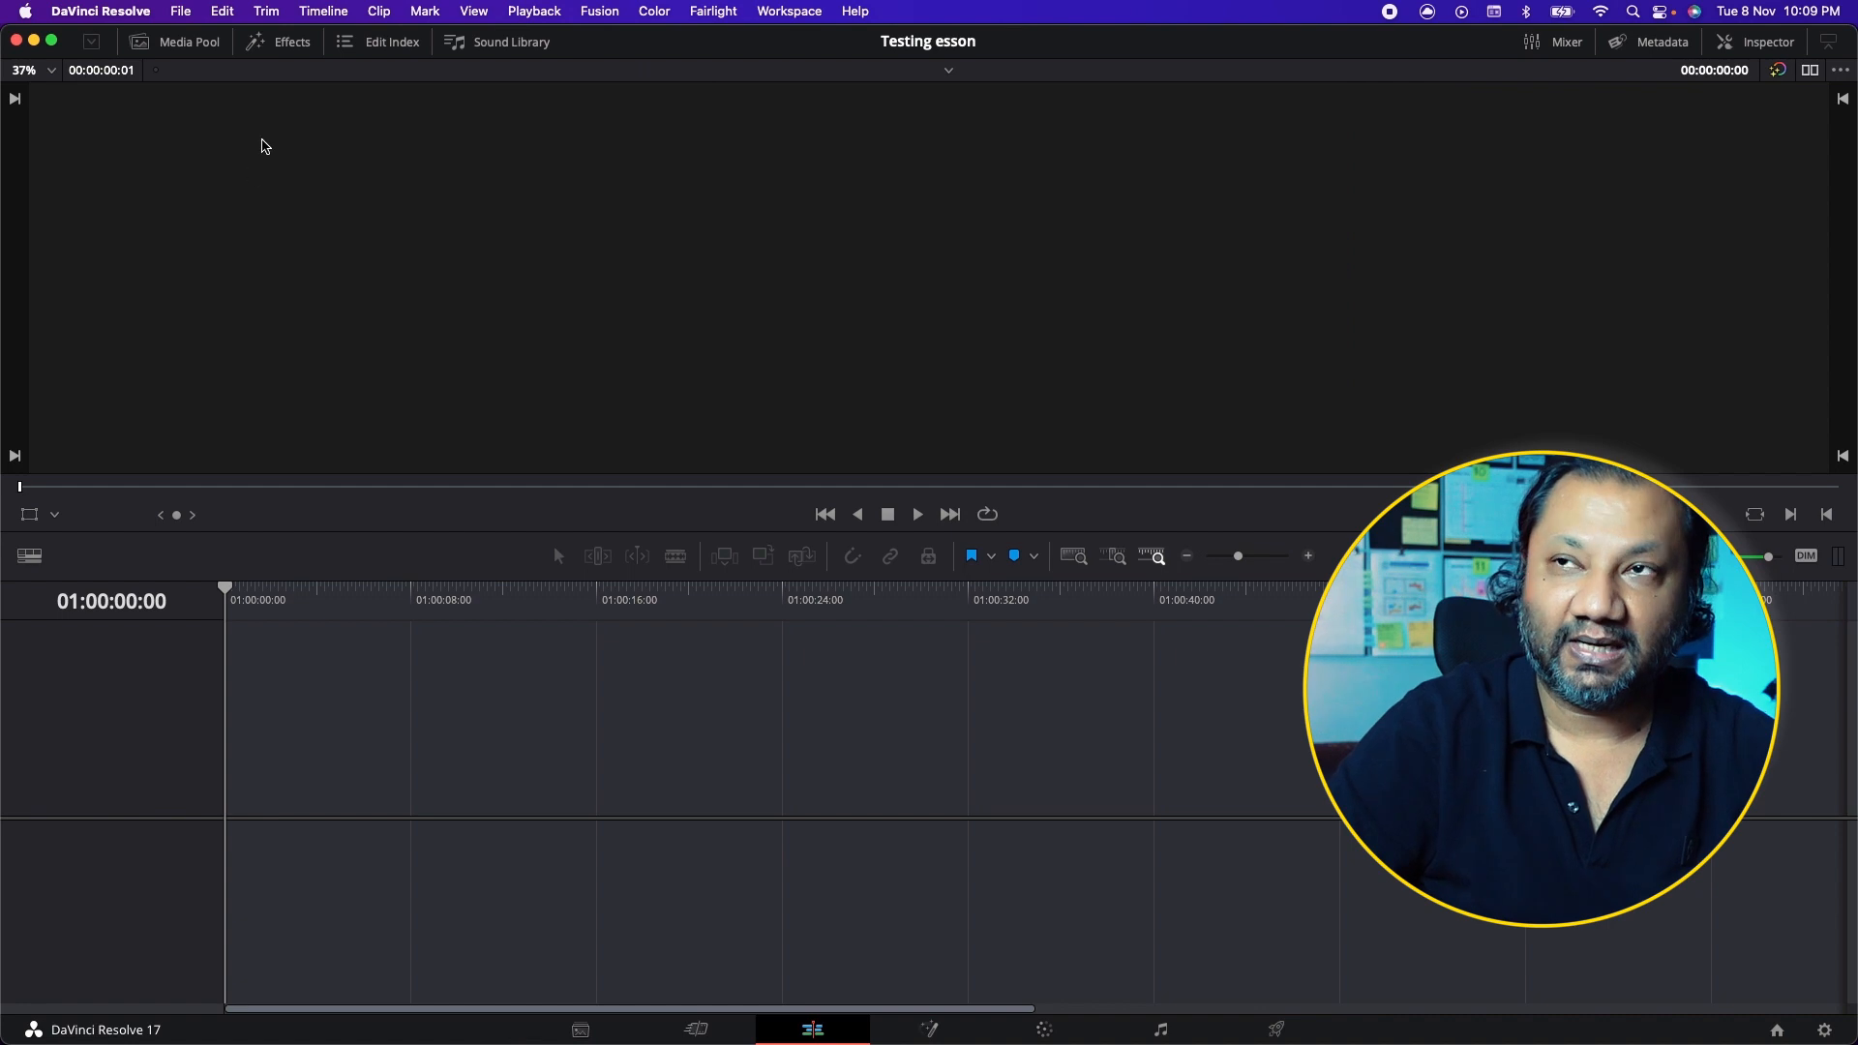
left_click(198, 45)
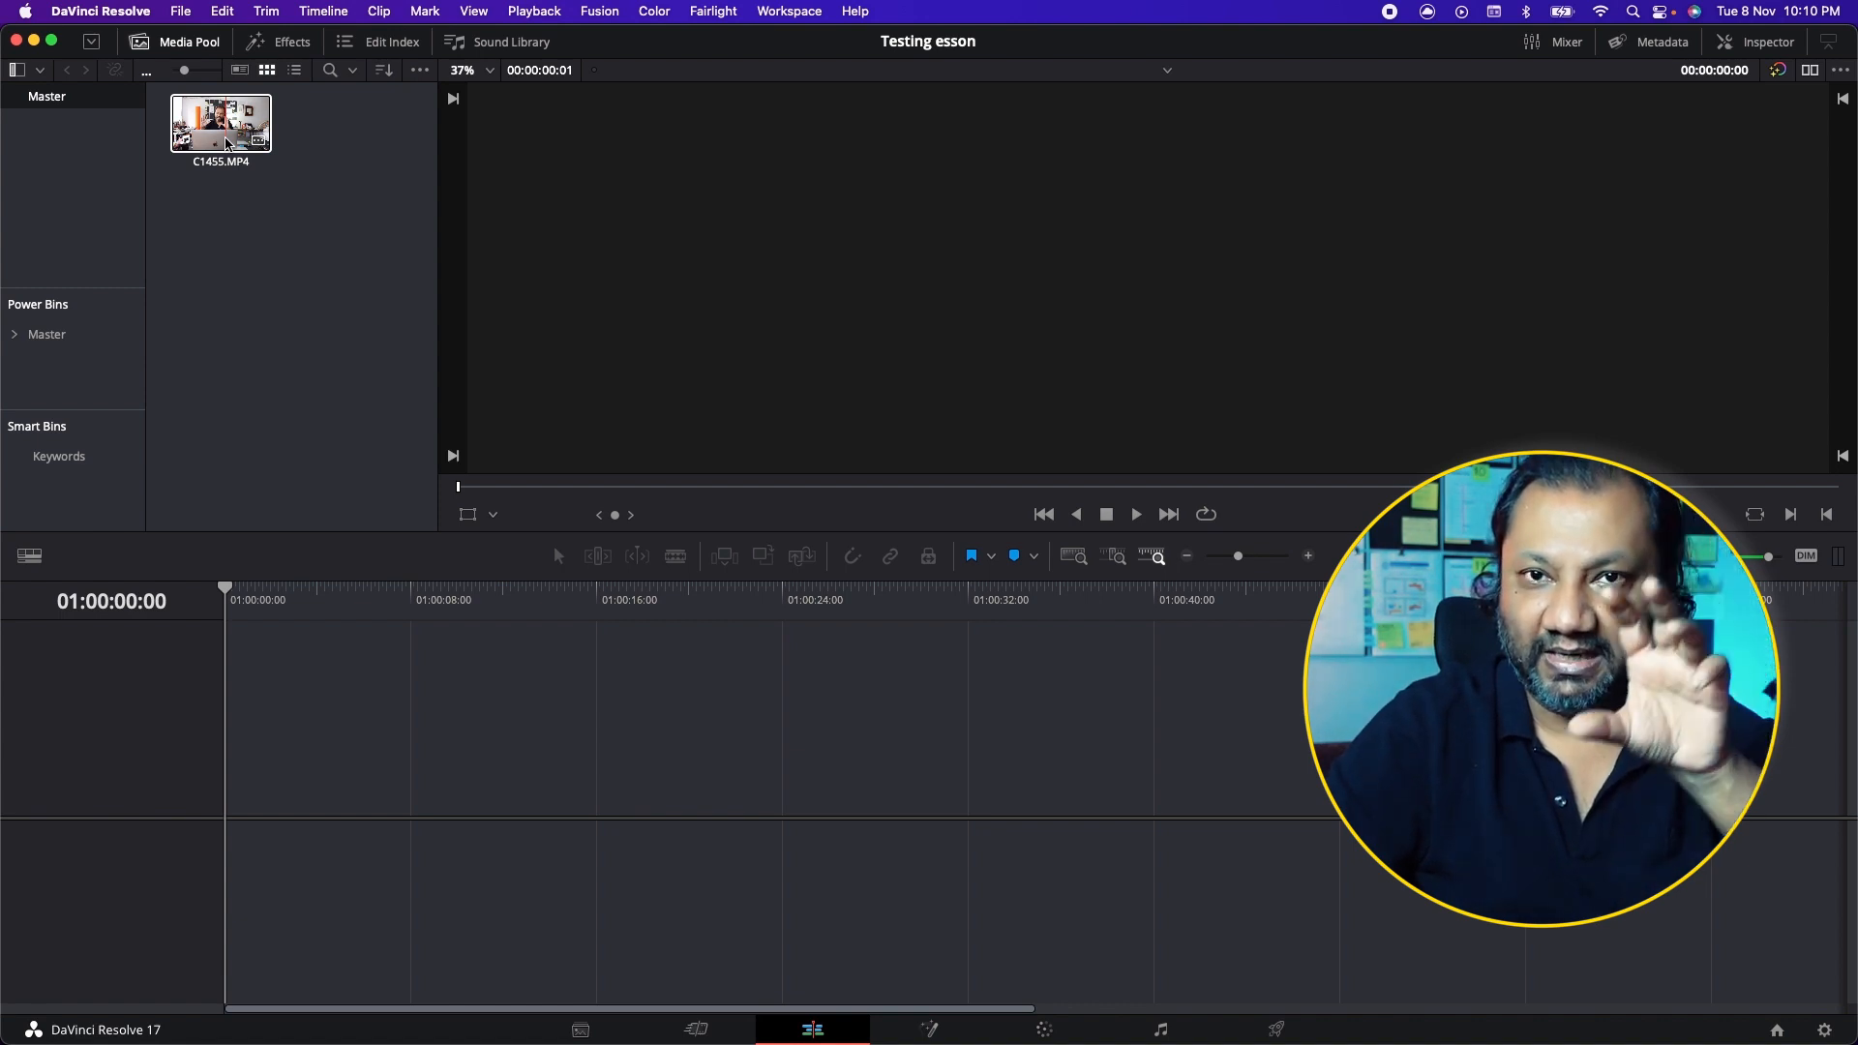
left_click(227, 139)
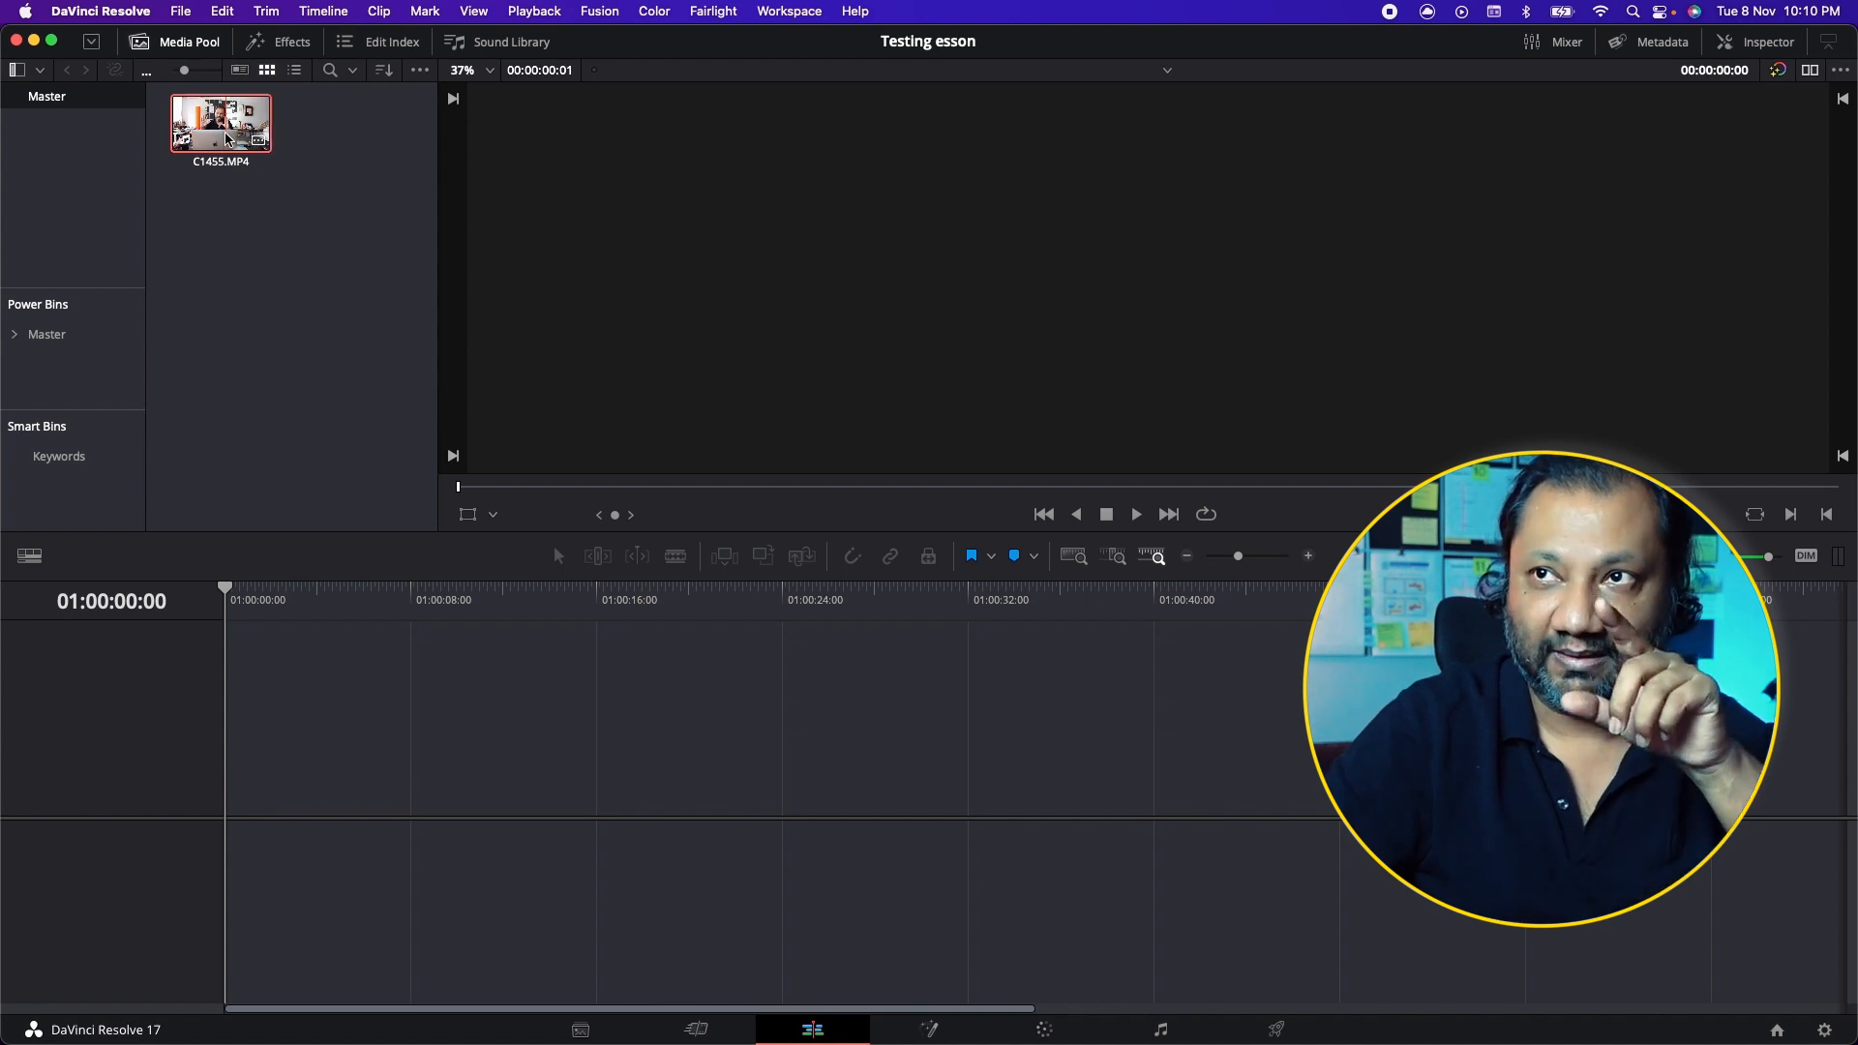
left_click_drag(227, 139, 379, 789)
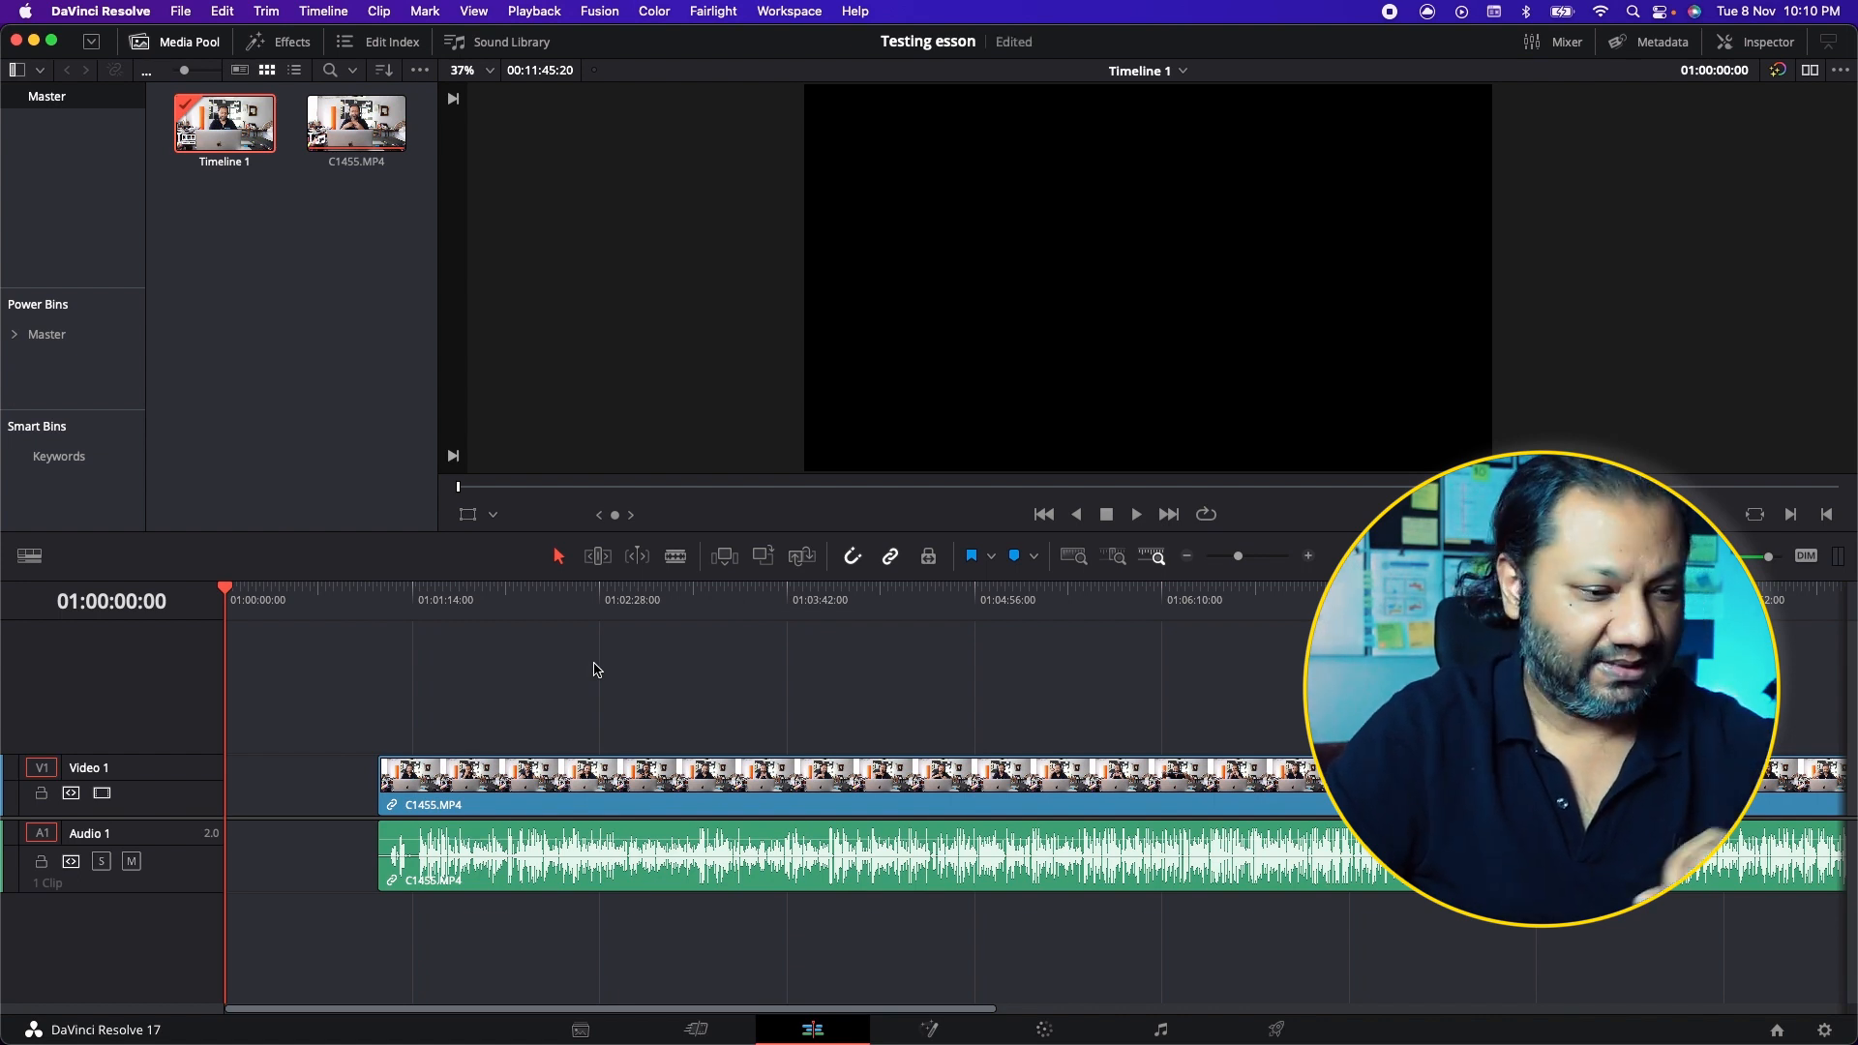
key("super+minus")
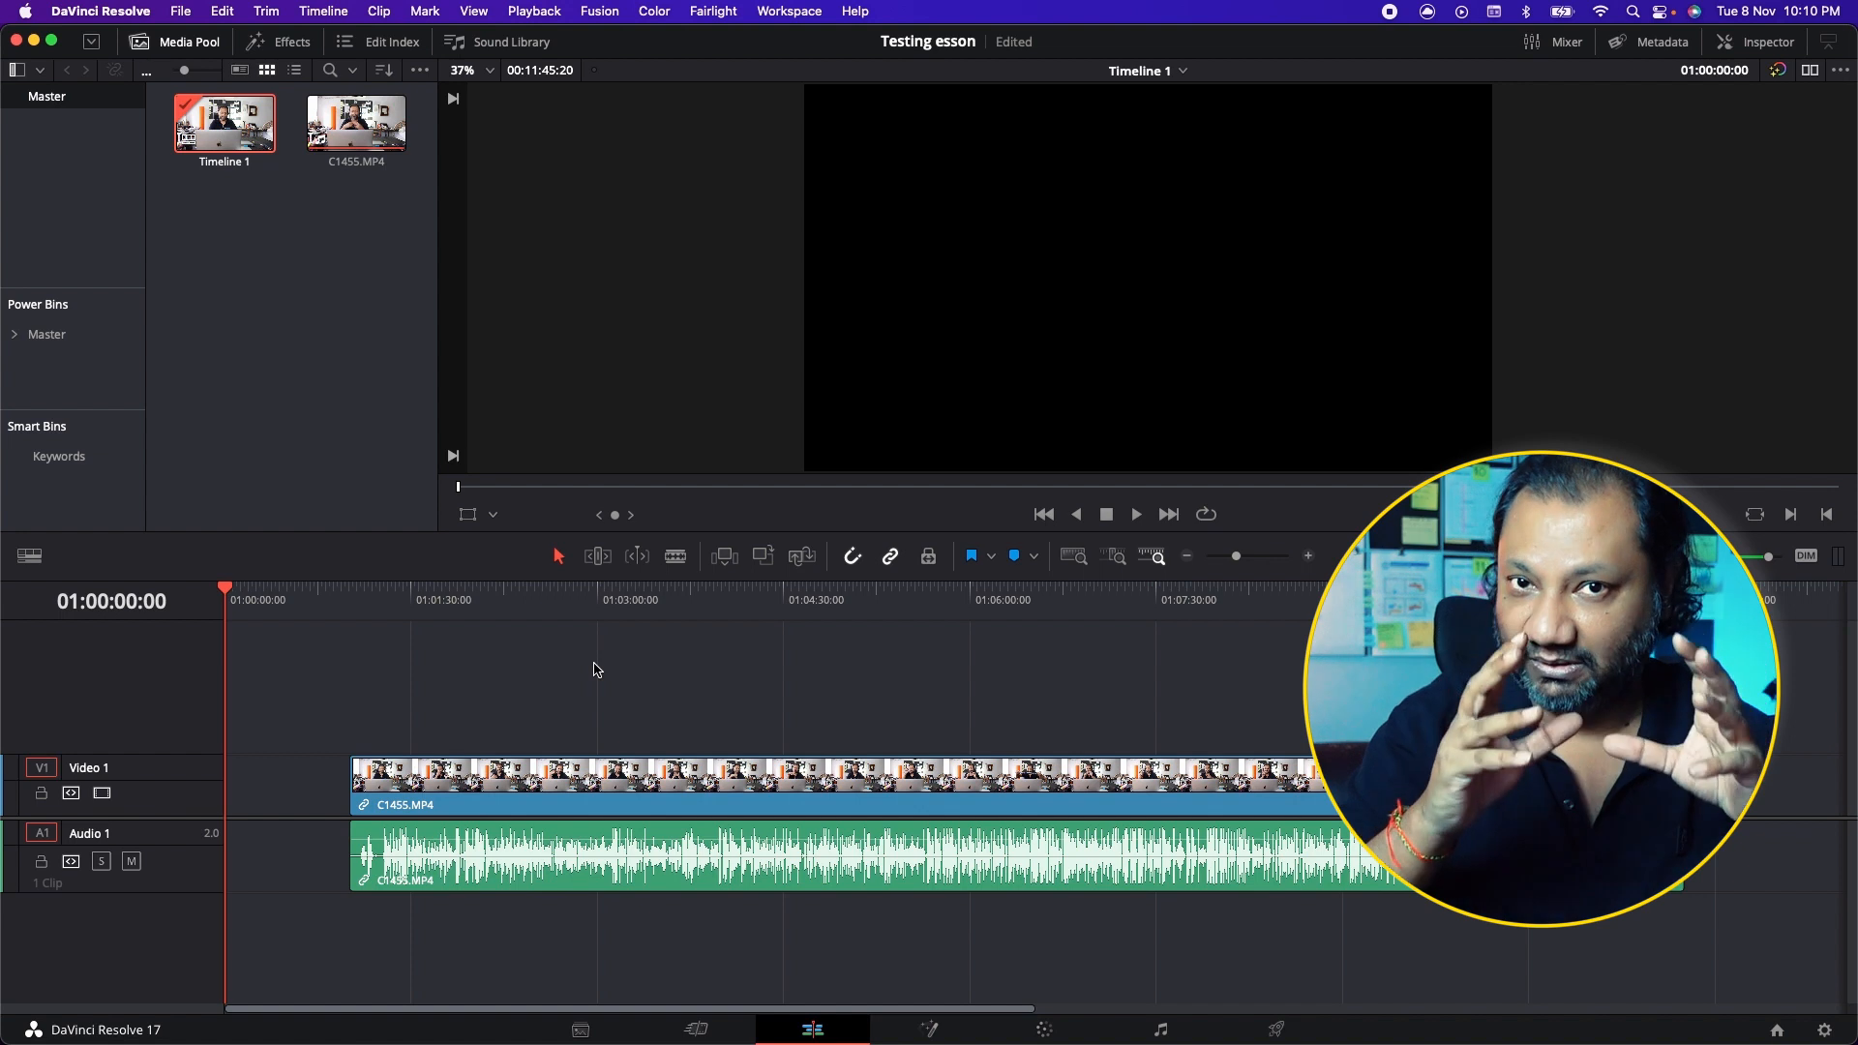
left_click_drag(621, 764, 501, 811)
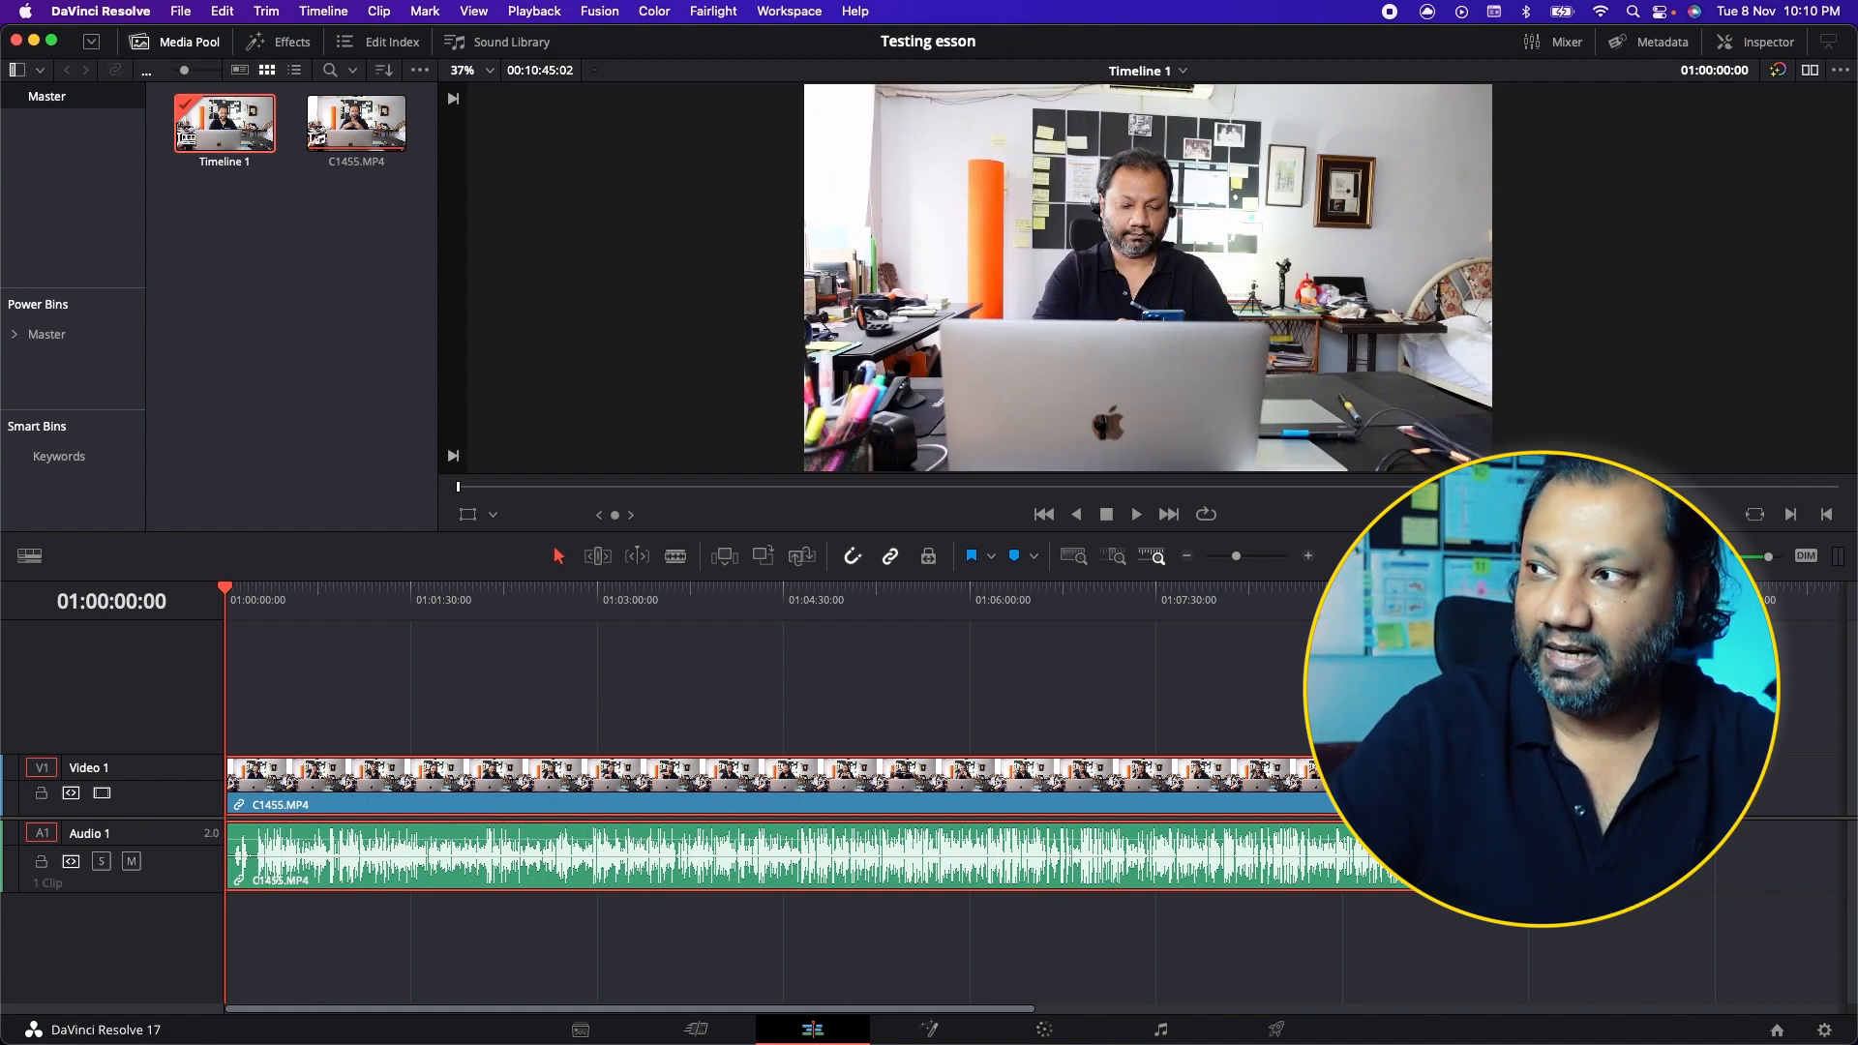
Step: Check the end of the timeline and scrub through the footage around the three-minute mark, stopping at 01:03:28:02
key("End")
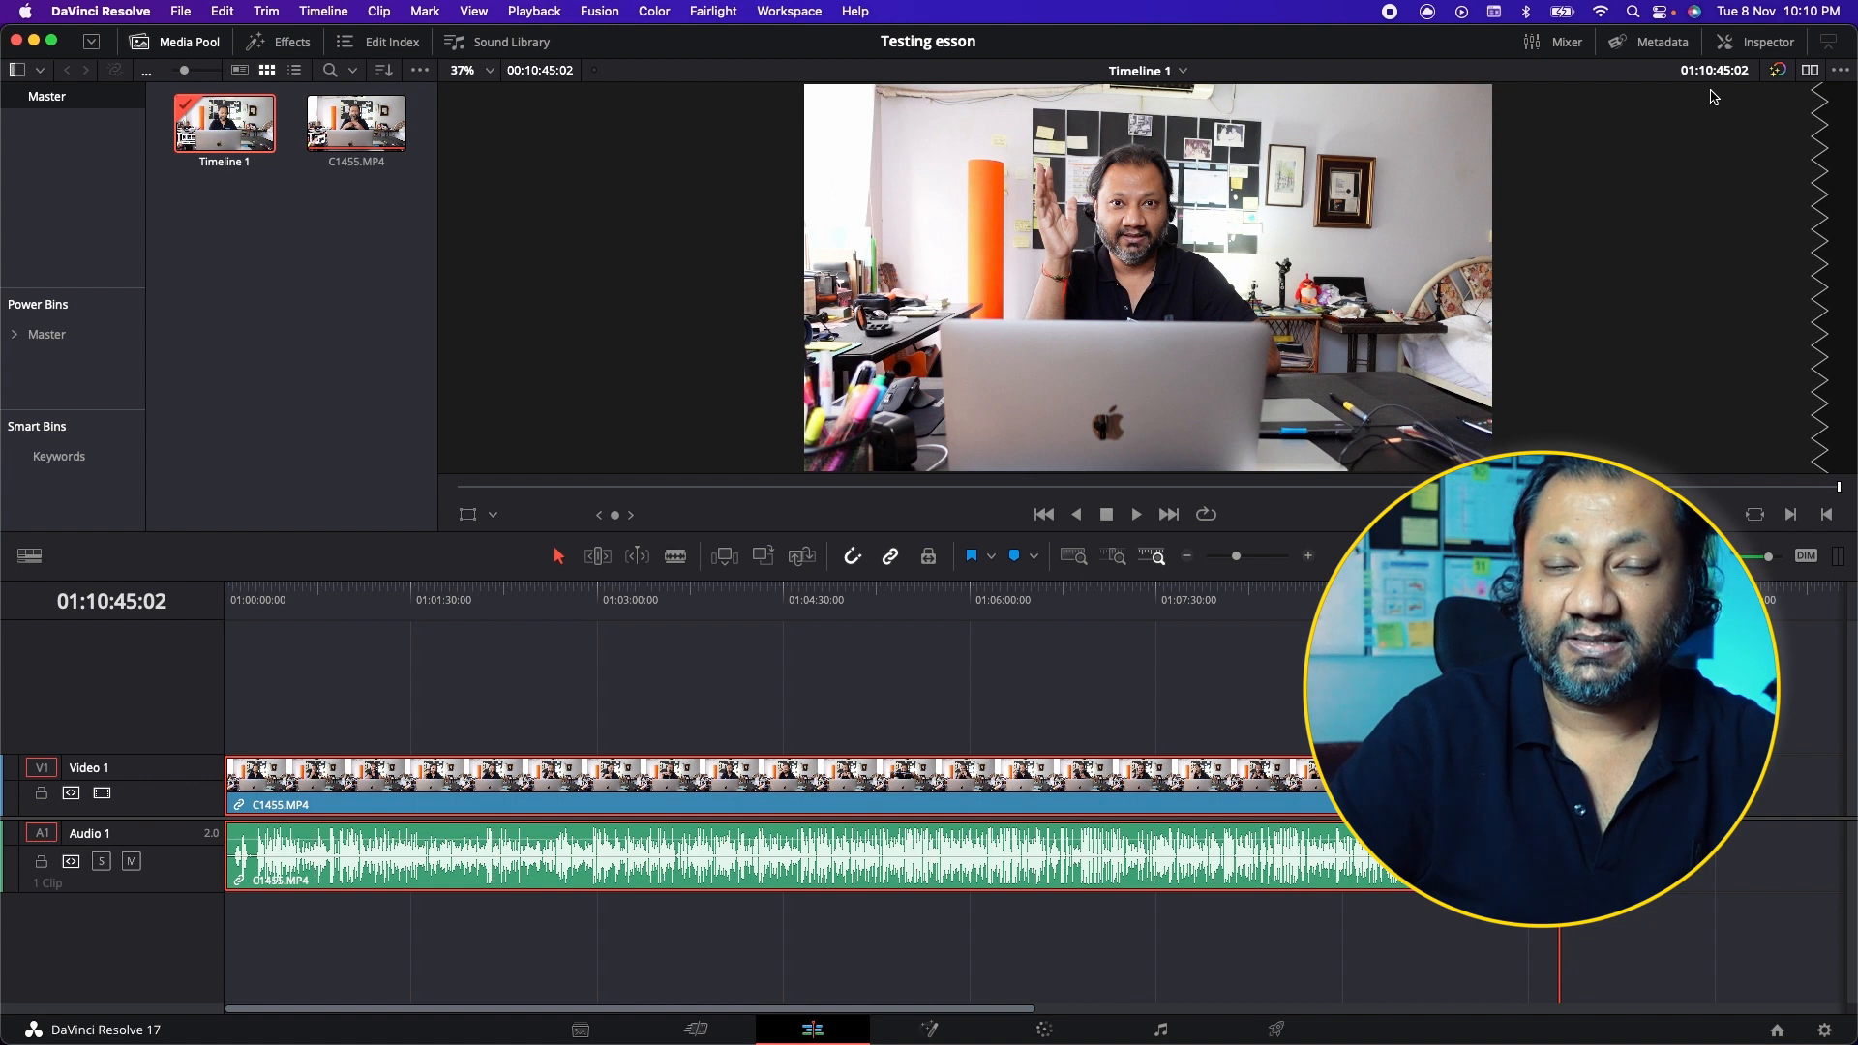
left_click(617, 597)
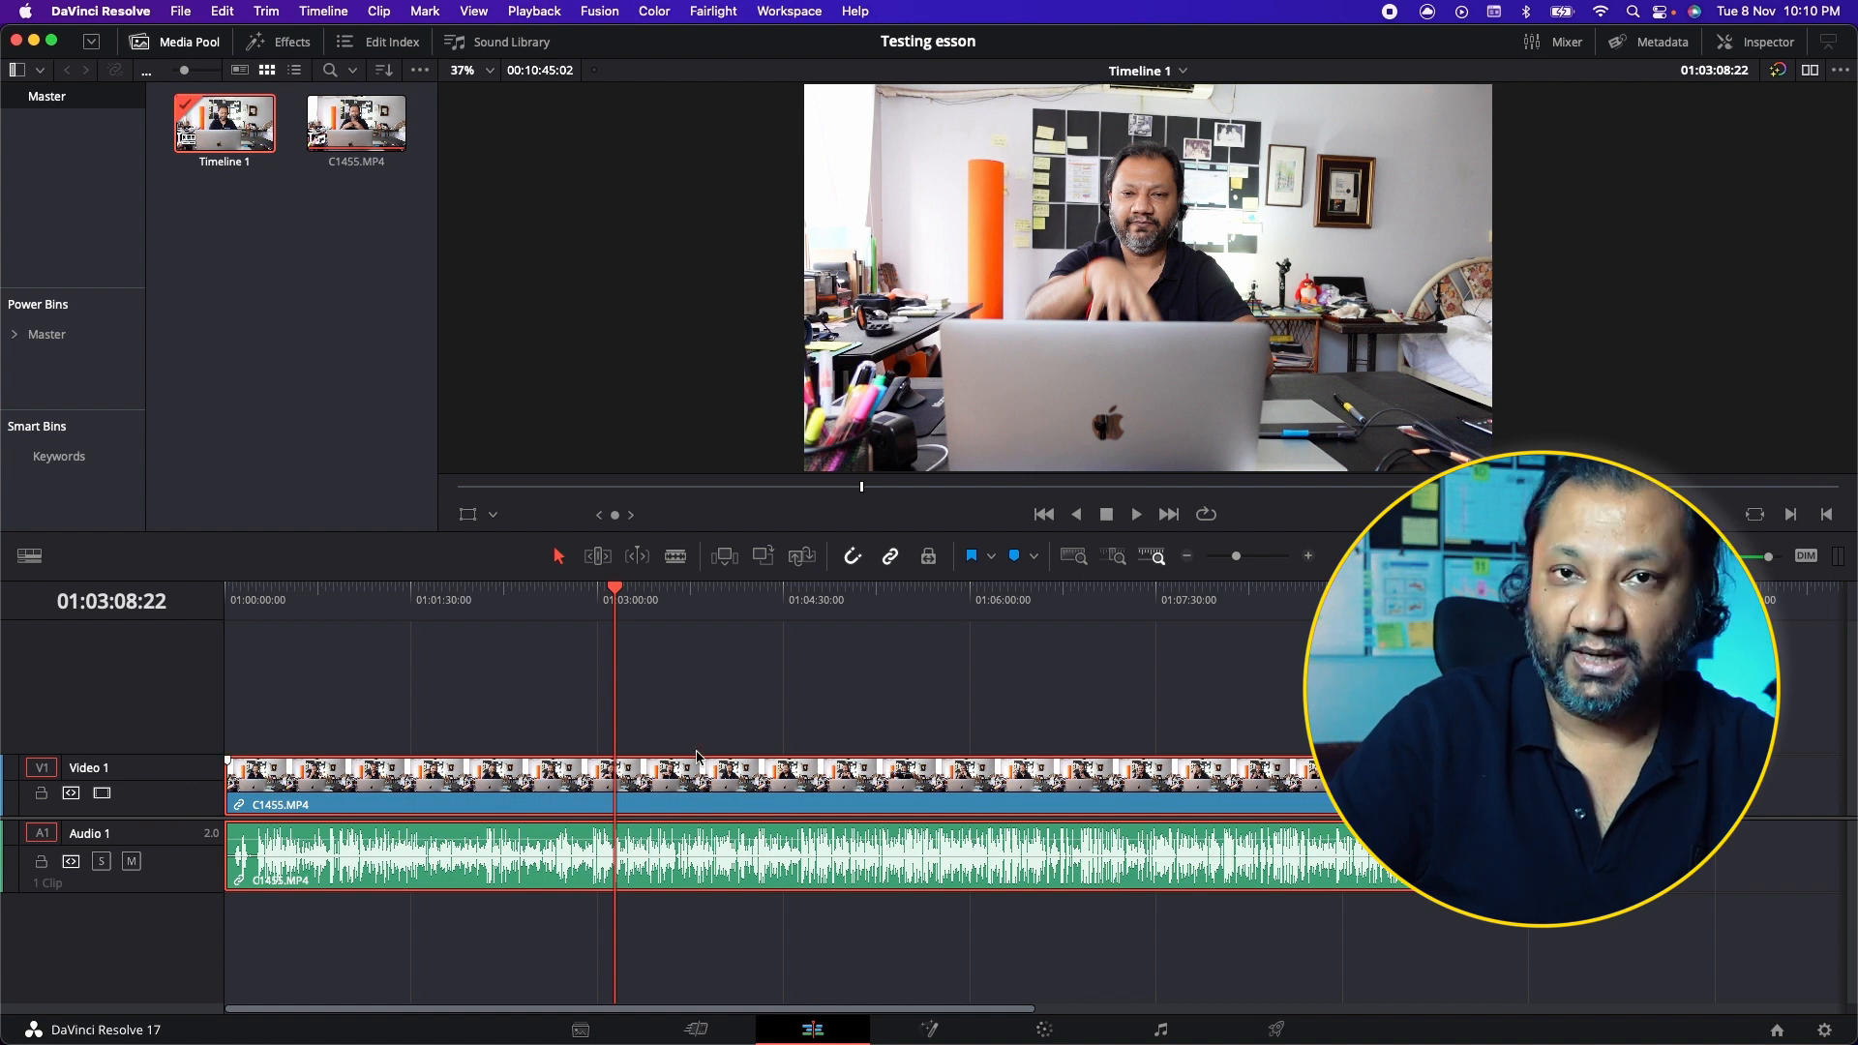
mouse_move(615, 597)
left_mouse_down()
mouse_move(730, 598)
mouse_move(590, 605)
left_mouse_up()
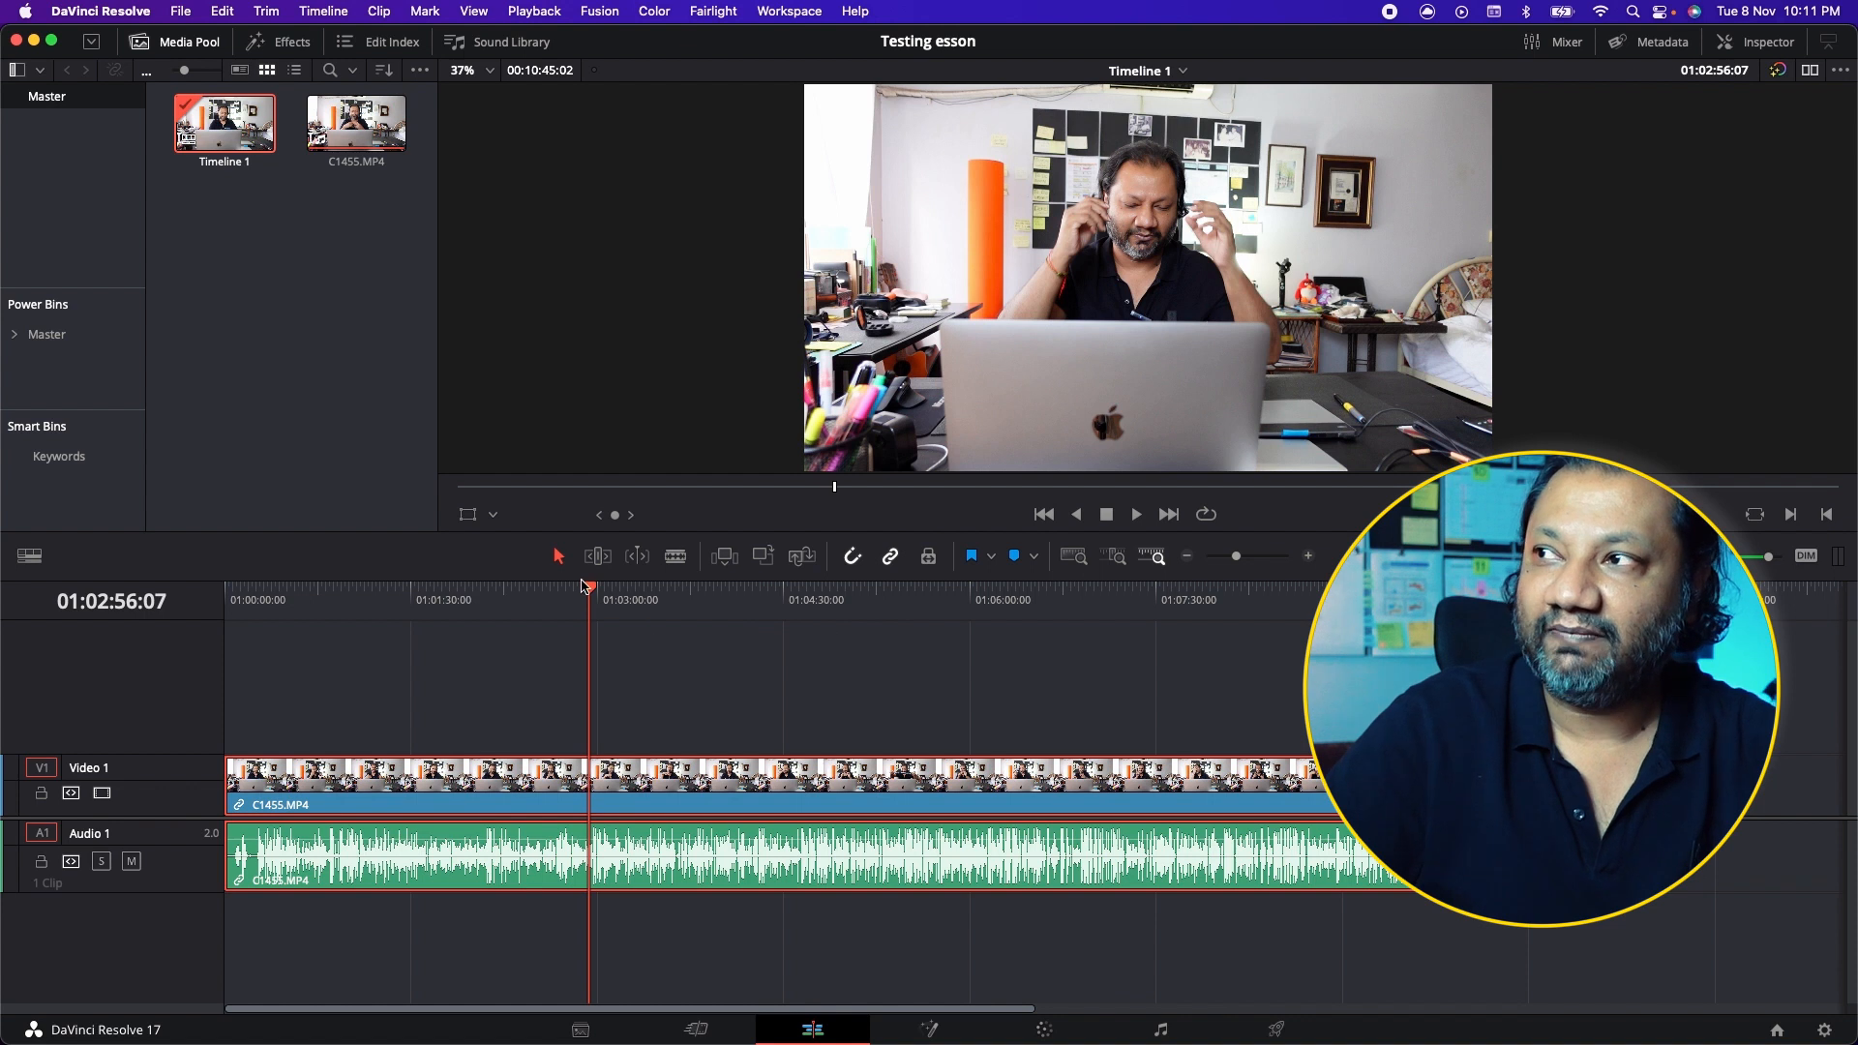
left_click_drag(586, 588, 656, 598)
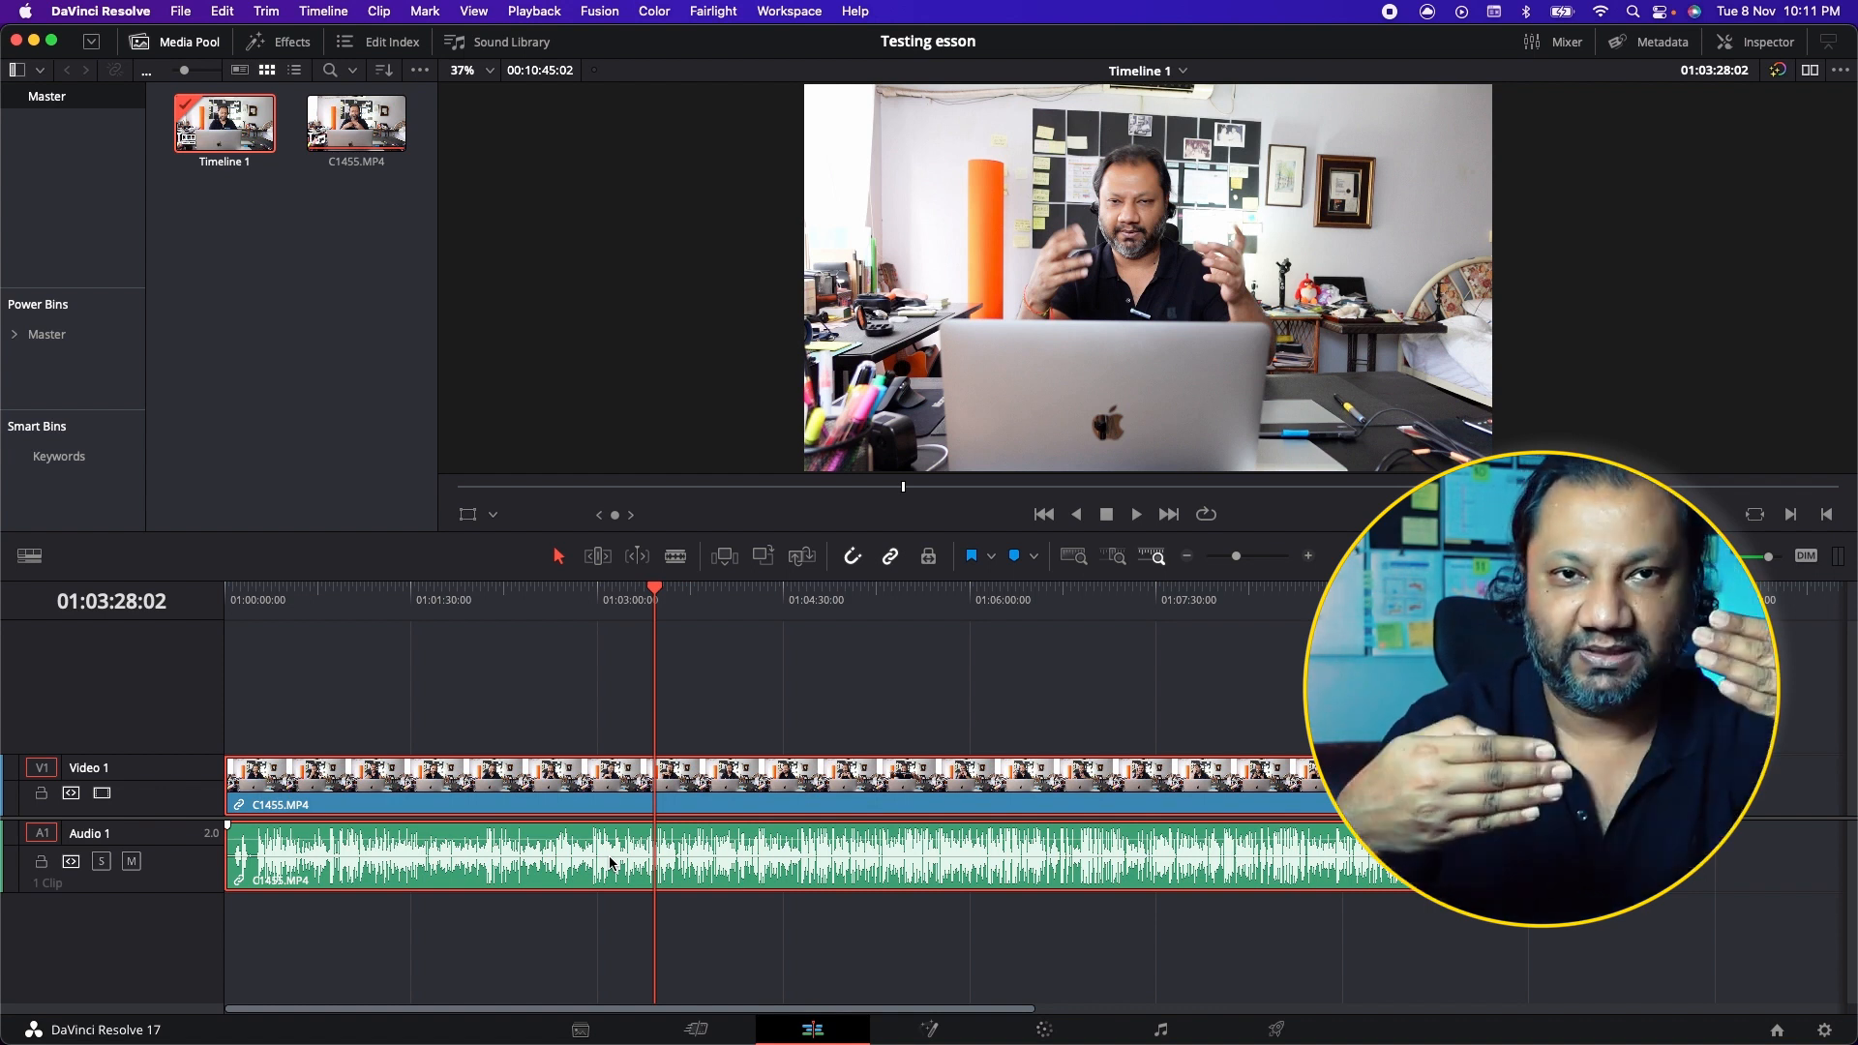
Step: Turn off linked selection and select the clip's video and audio separately
left_click(892, 565)
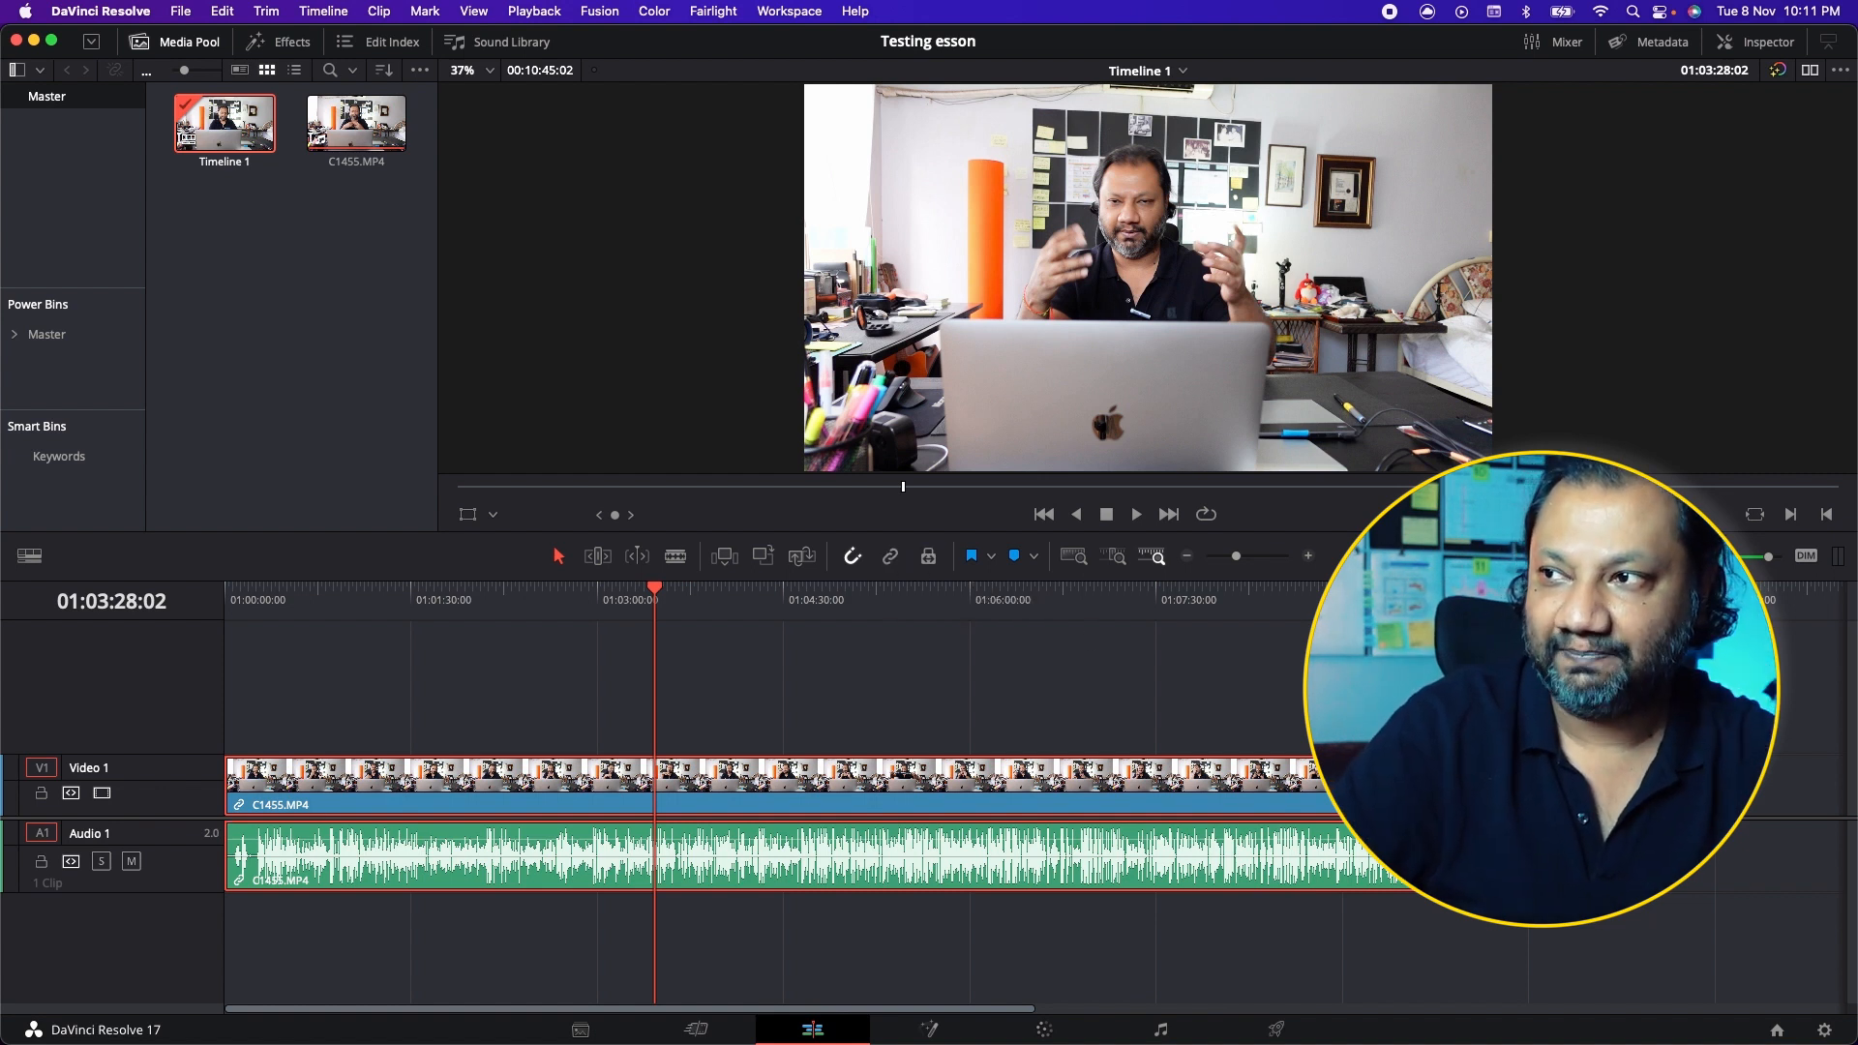
left_click(1403, 716)
left_click(835, 793)
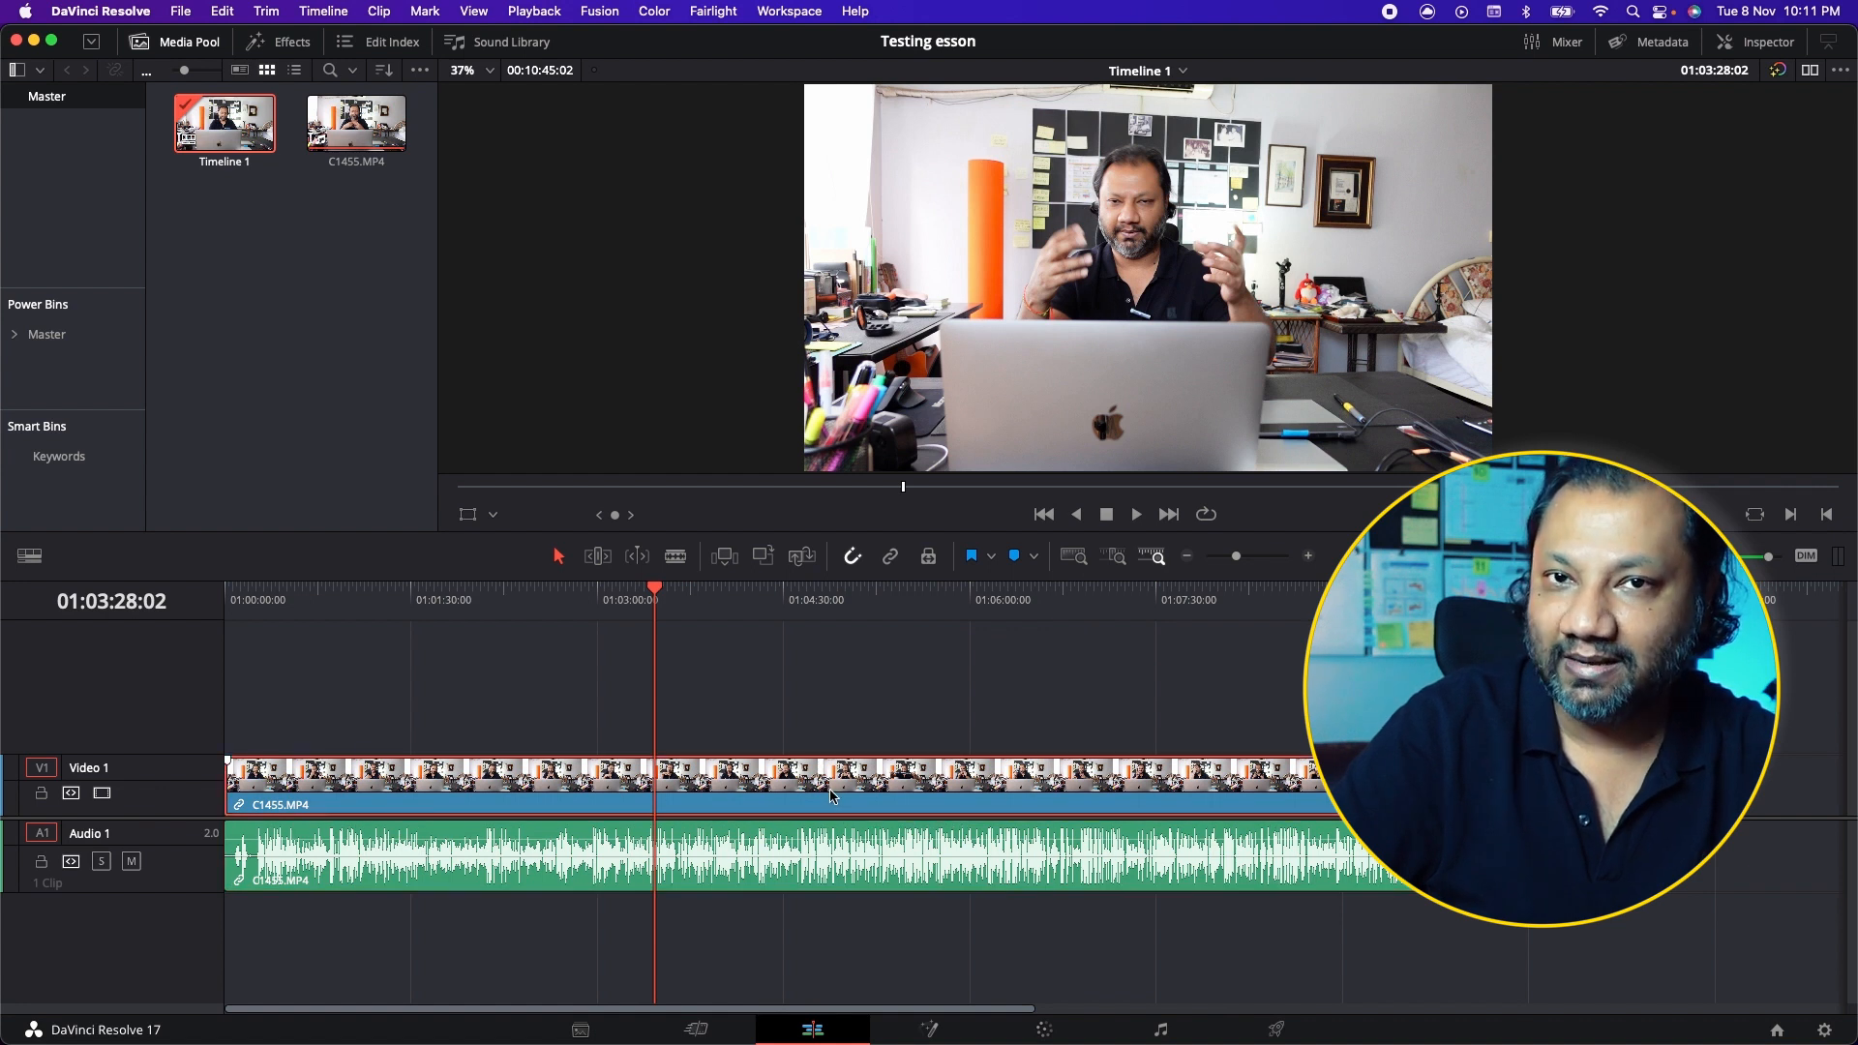
left_click(811, 874)
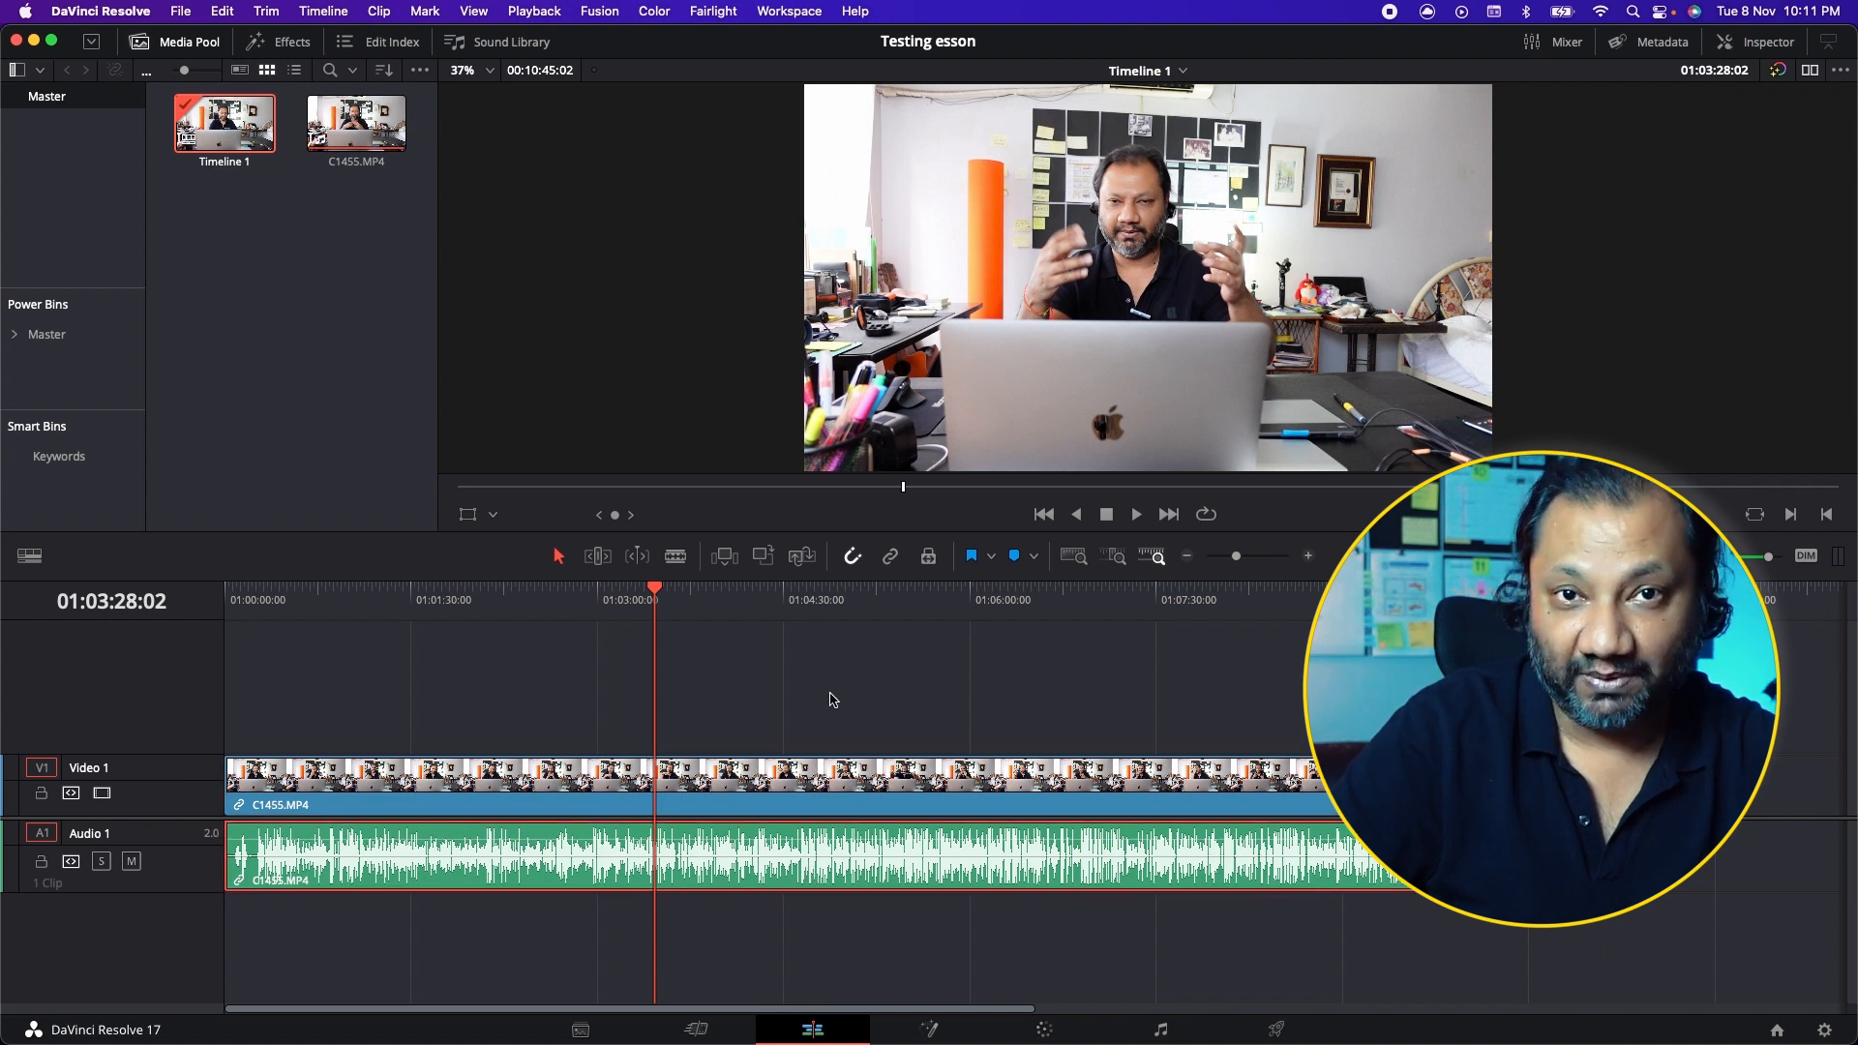
left_click_drag(829, 696, 827, 854)
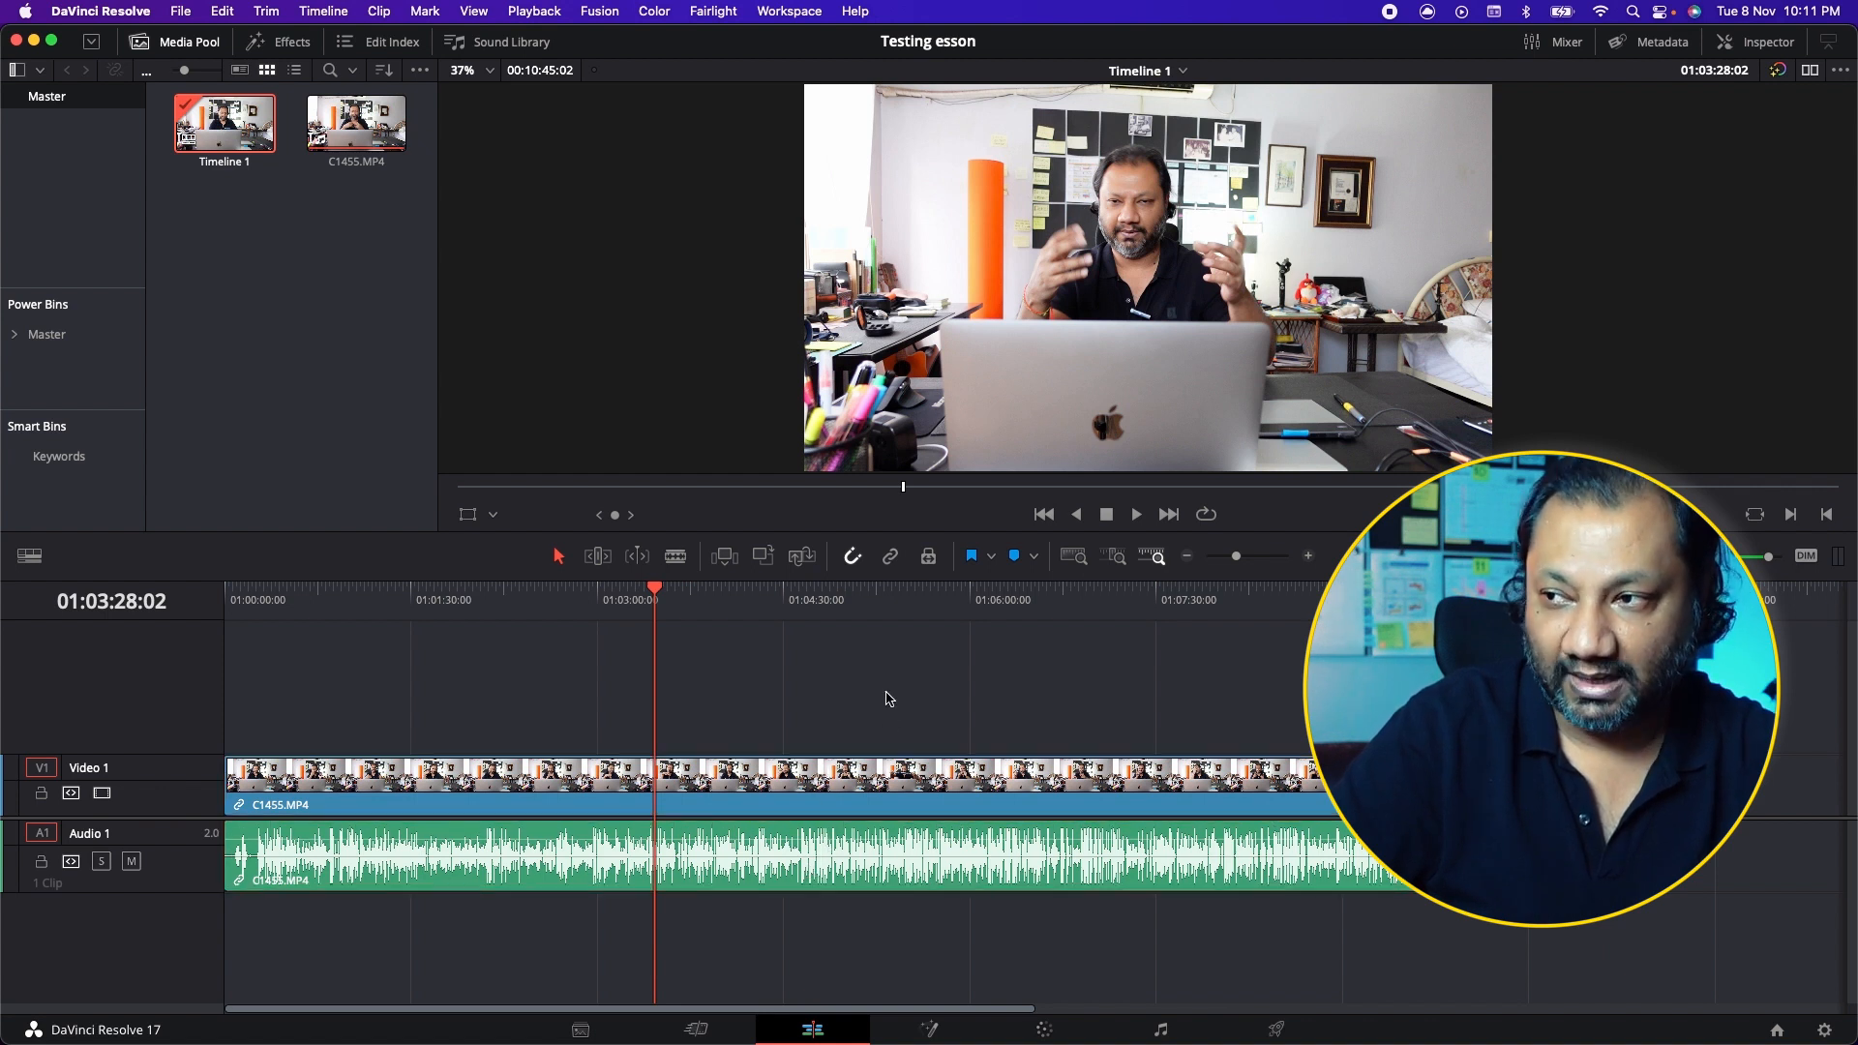
Step: Turn linked selection back on and select the clip's video and audio together
left_click(890, 557)
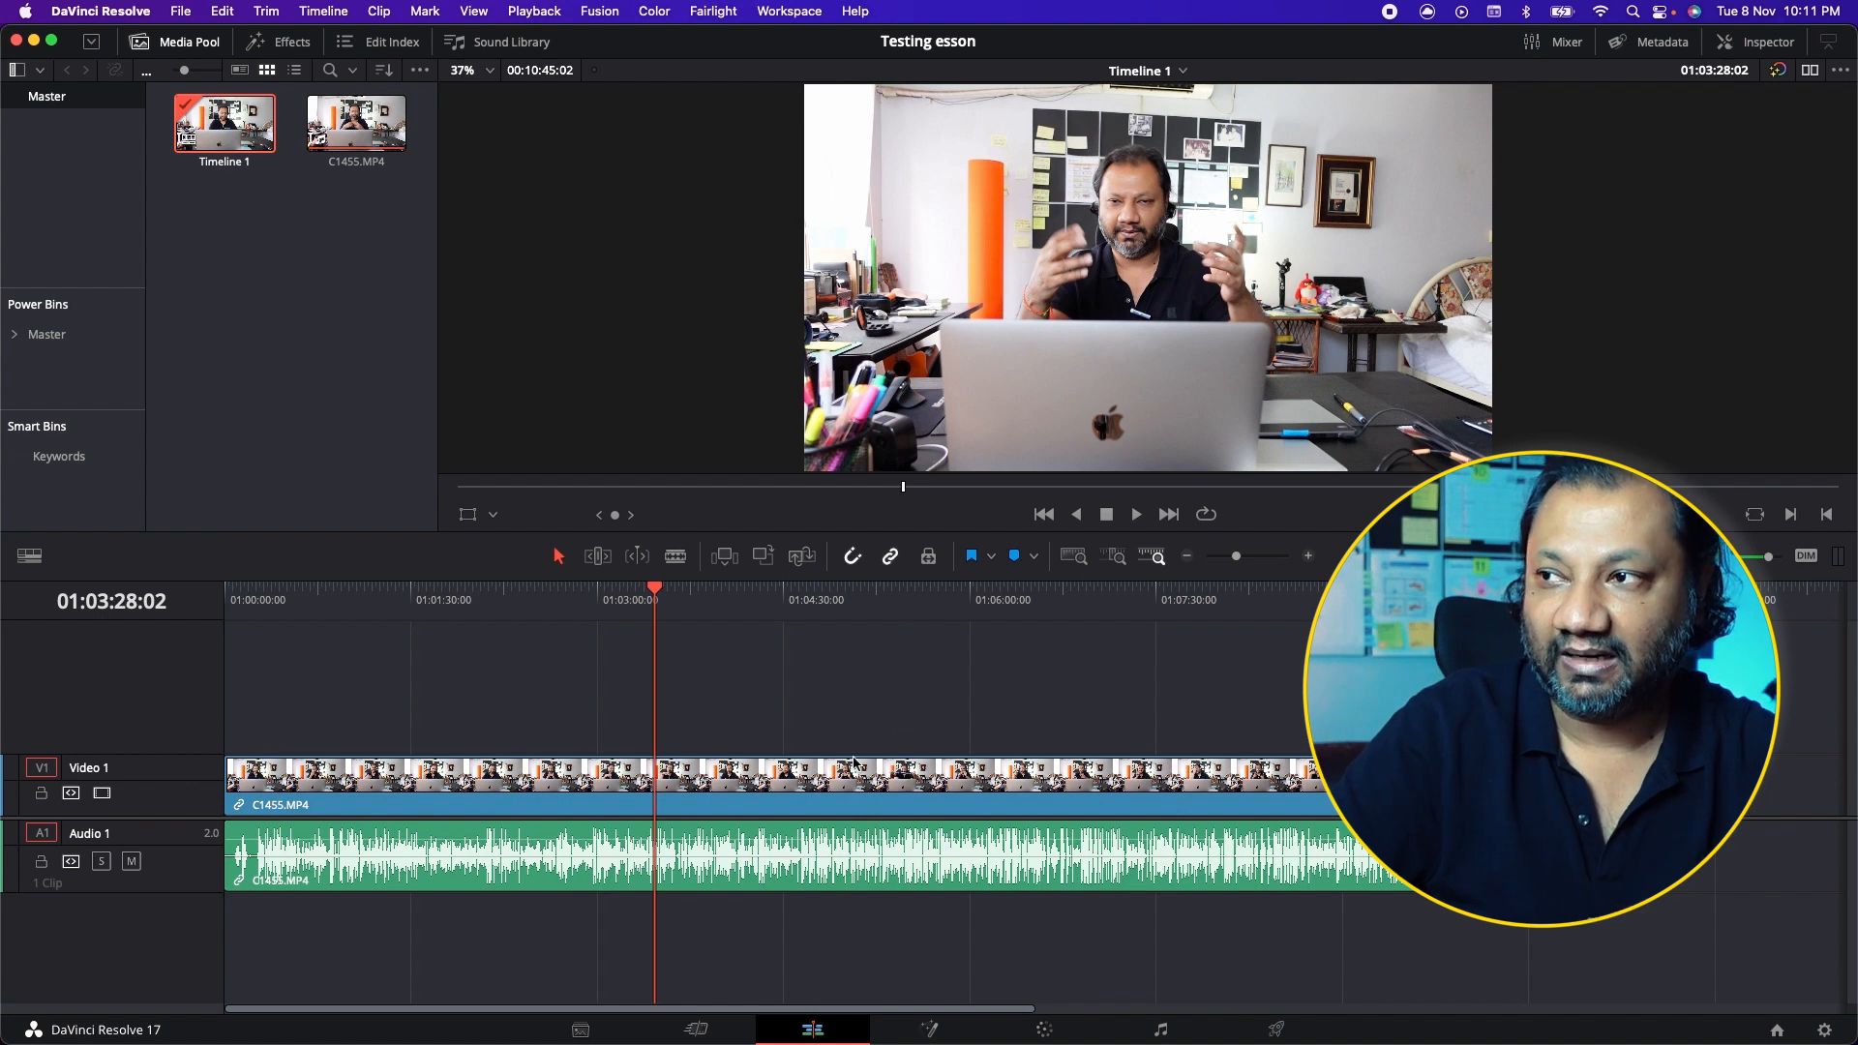
left_click(844, 788)
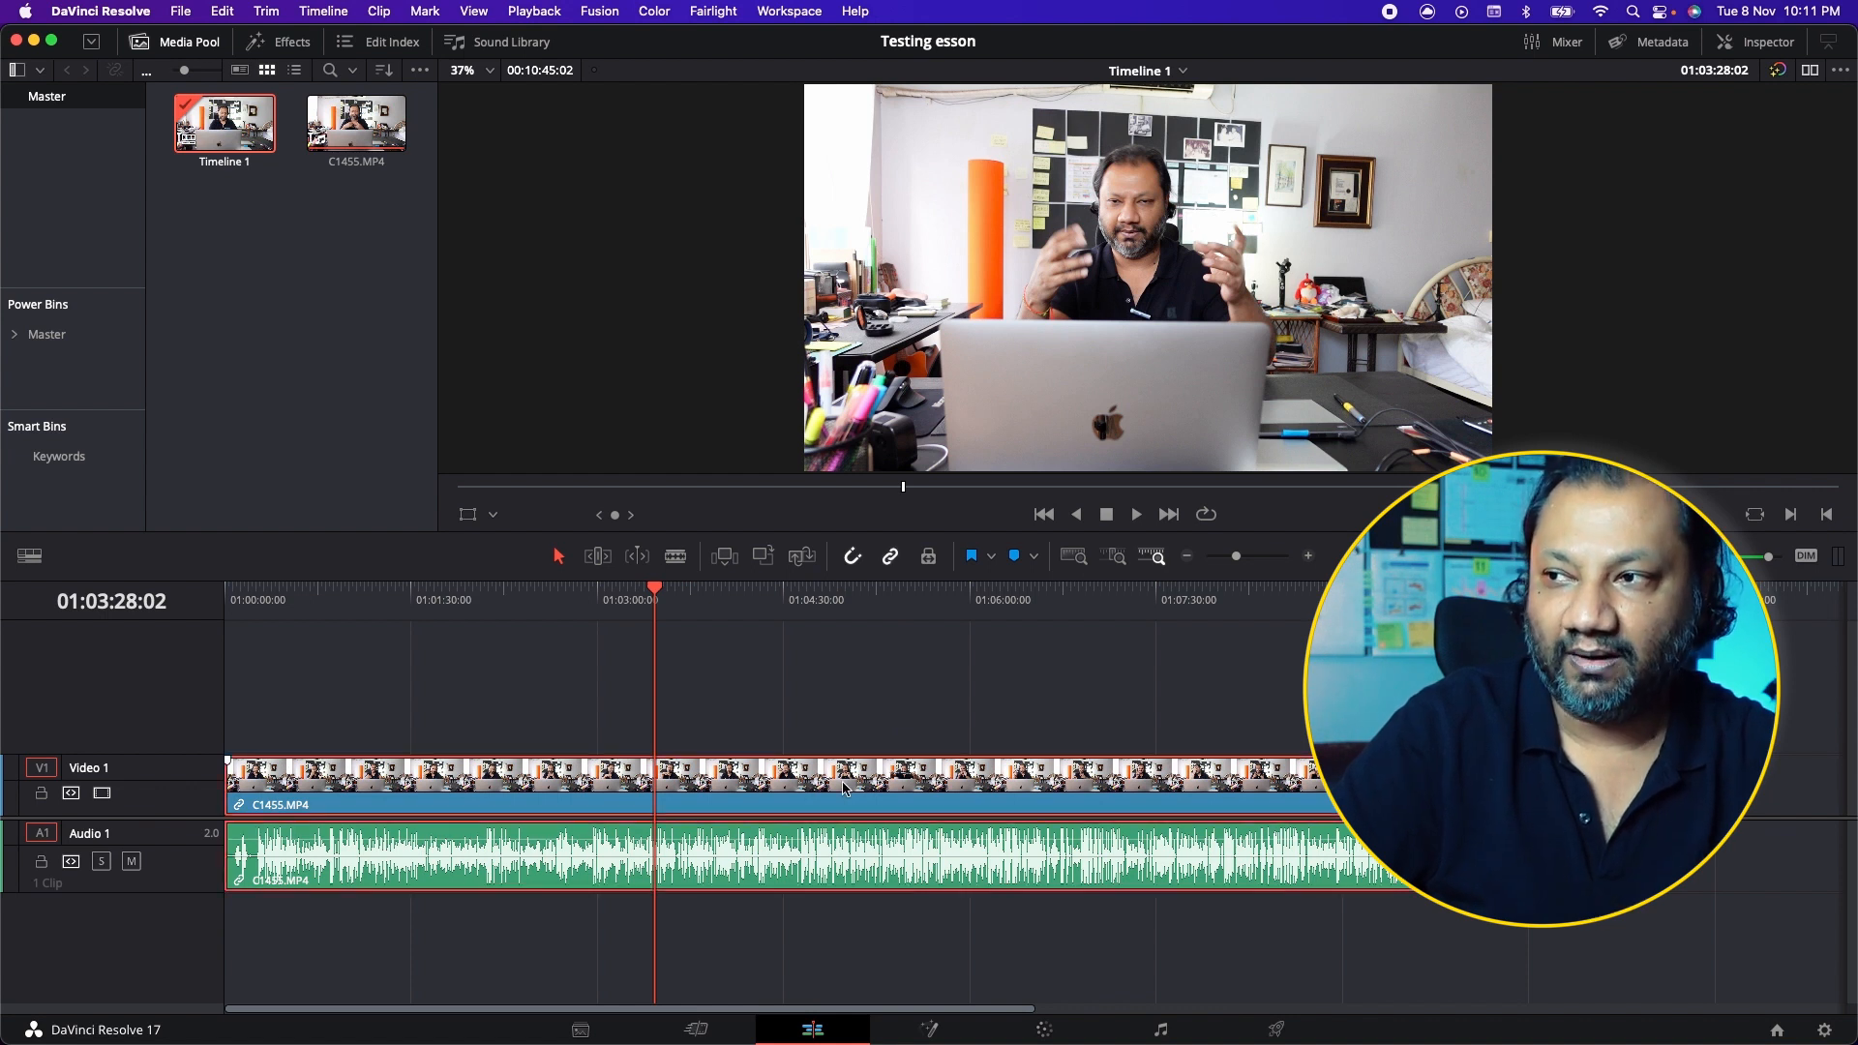
mouse_move(490, 784)
left_mouse_down()
mouse_move(794, 799)
mouse_move(487, 791)
left_mouse_up()
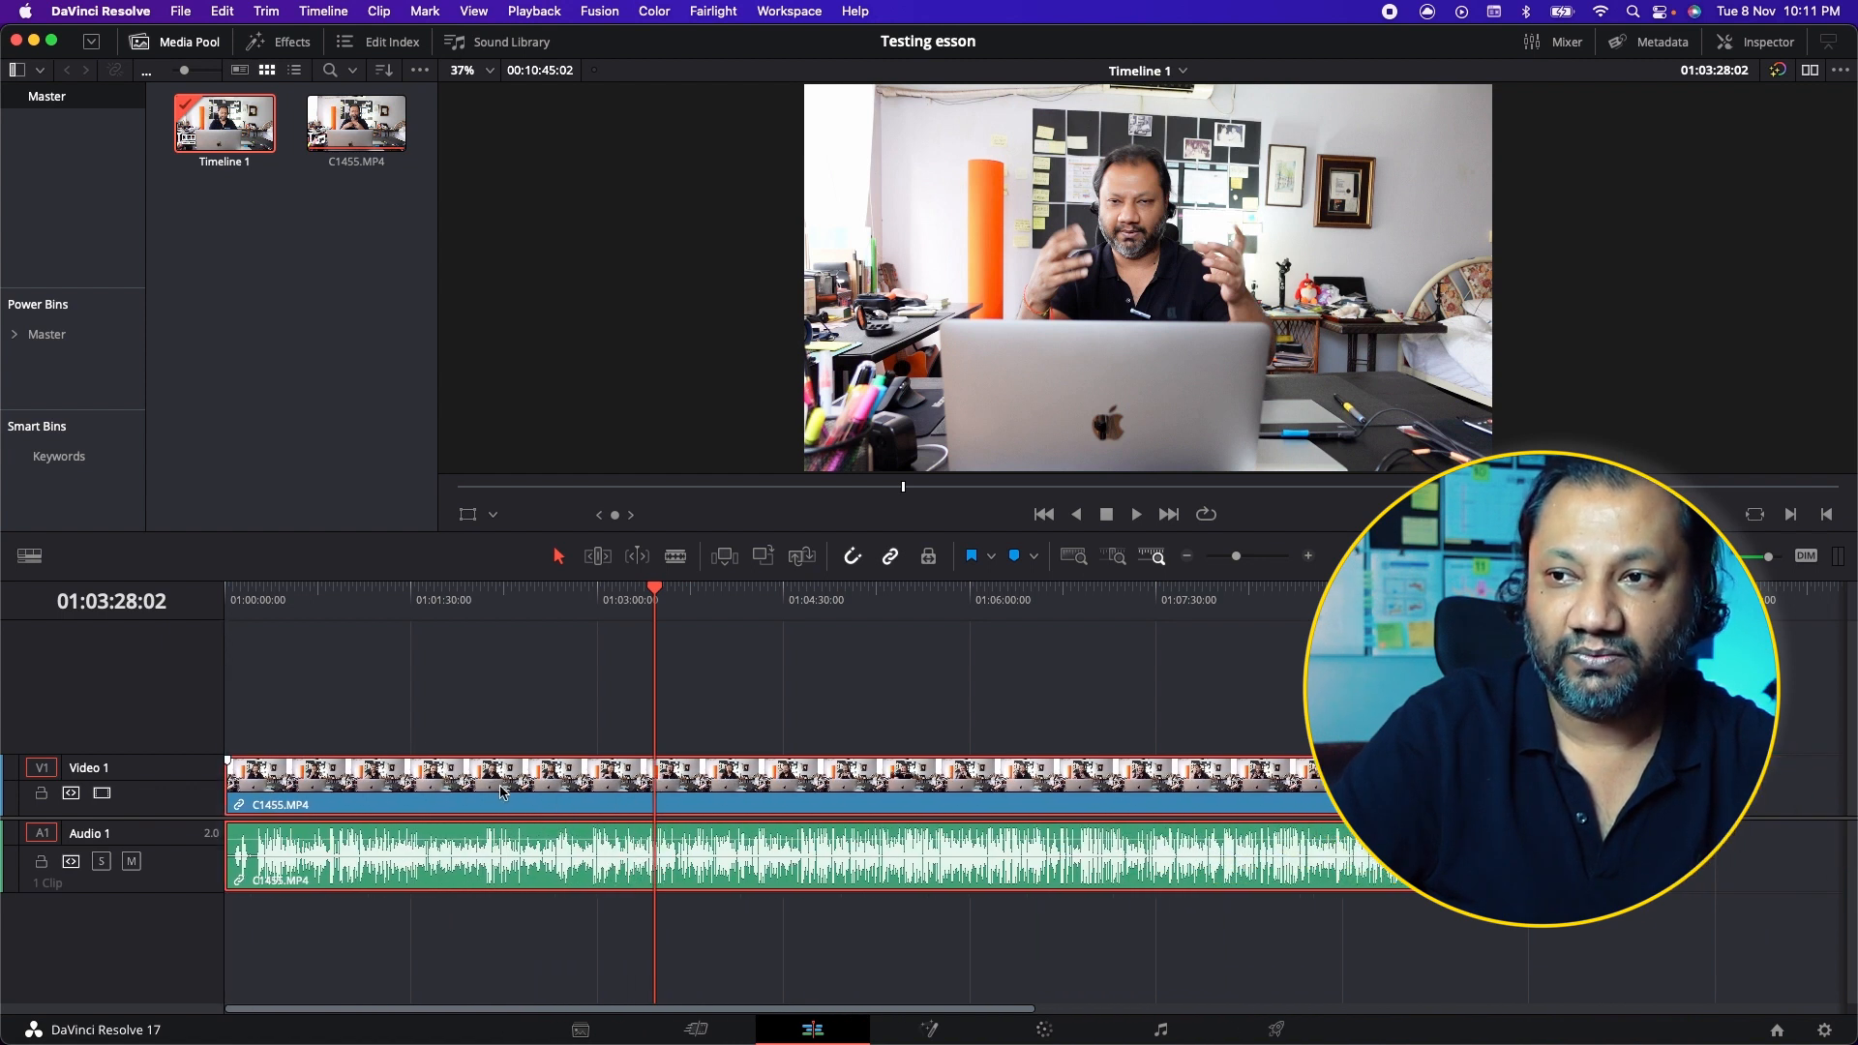
Step: Unlink the selection again and select only the video part of the clip
left_click(891, 559)
left_click(775, 726)
mouse_move(726, 796)
left_mouse_down()
mouse_move(1057, 786)
mouse_move(728, 793)
left_mouse_up()
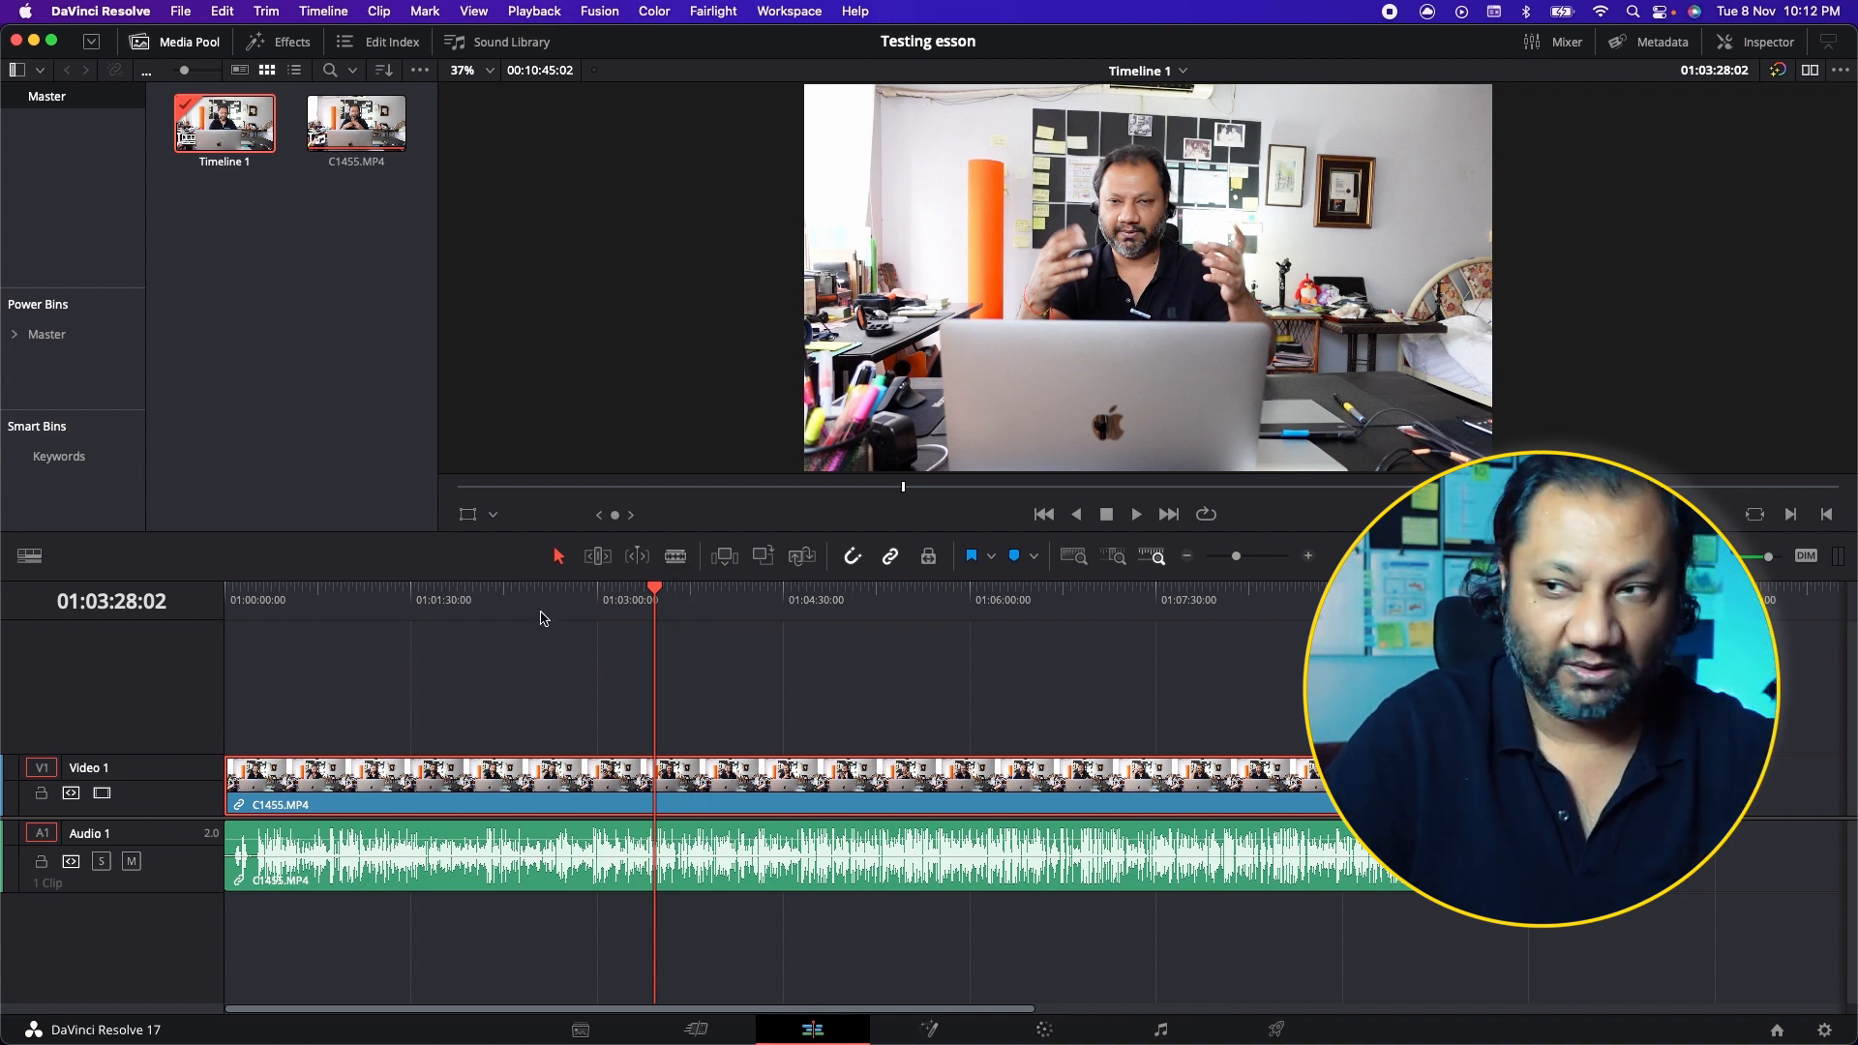
Step: Split the linked clip at 01:02:58:04 and shift the second part about 51 seconds forward, leaving a gap after the first part
left_click(593, 597)
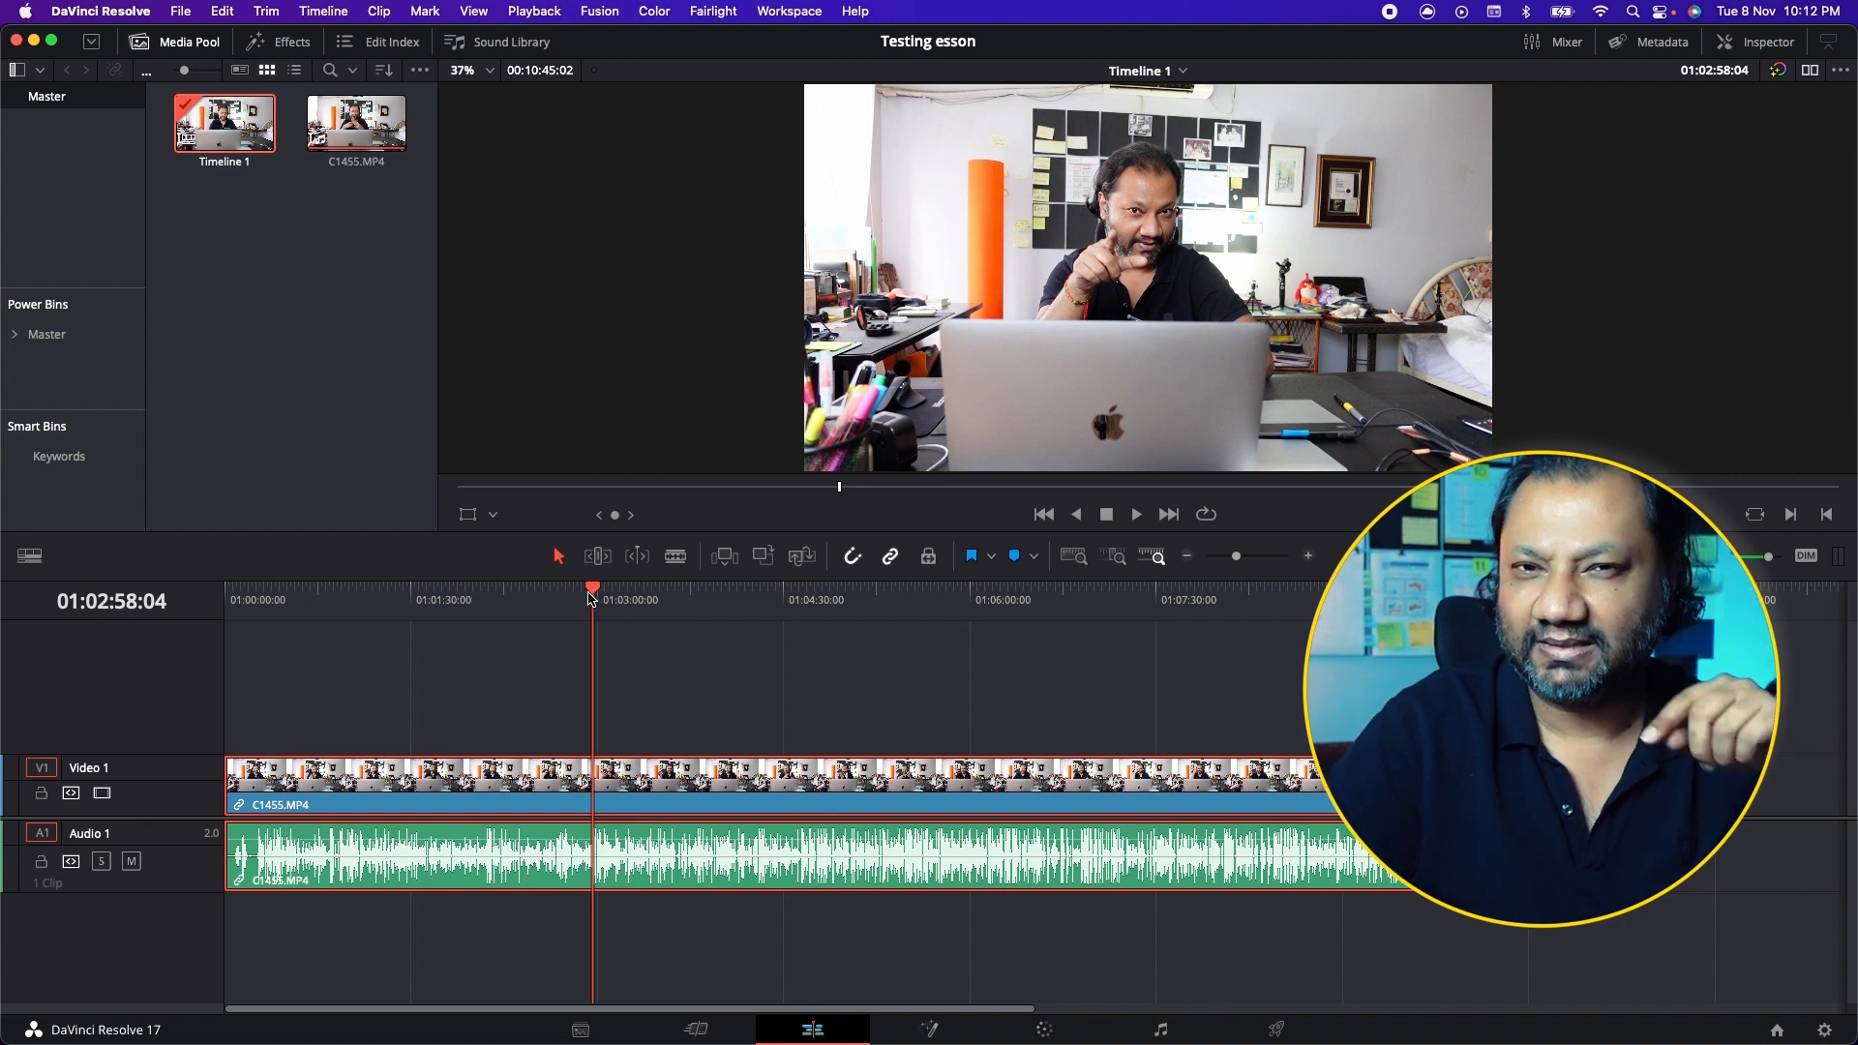
key("super+b")
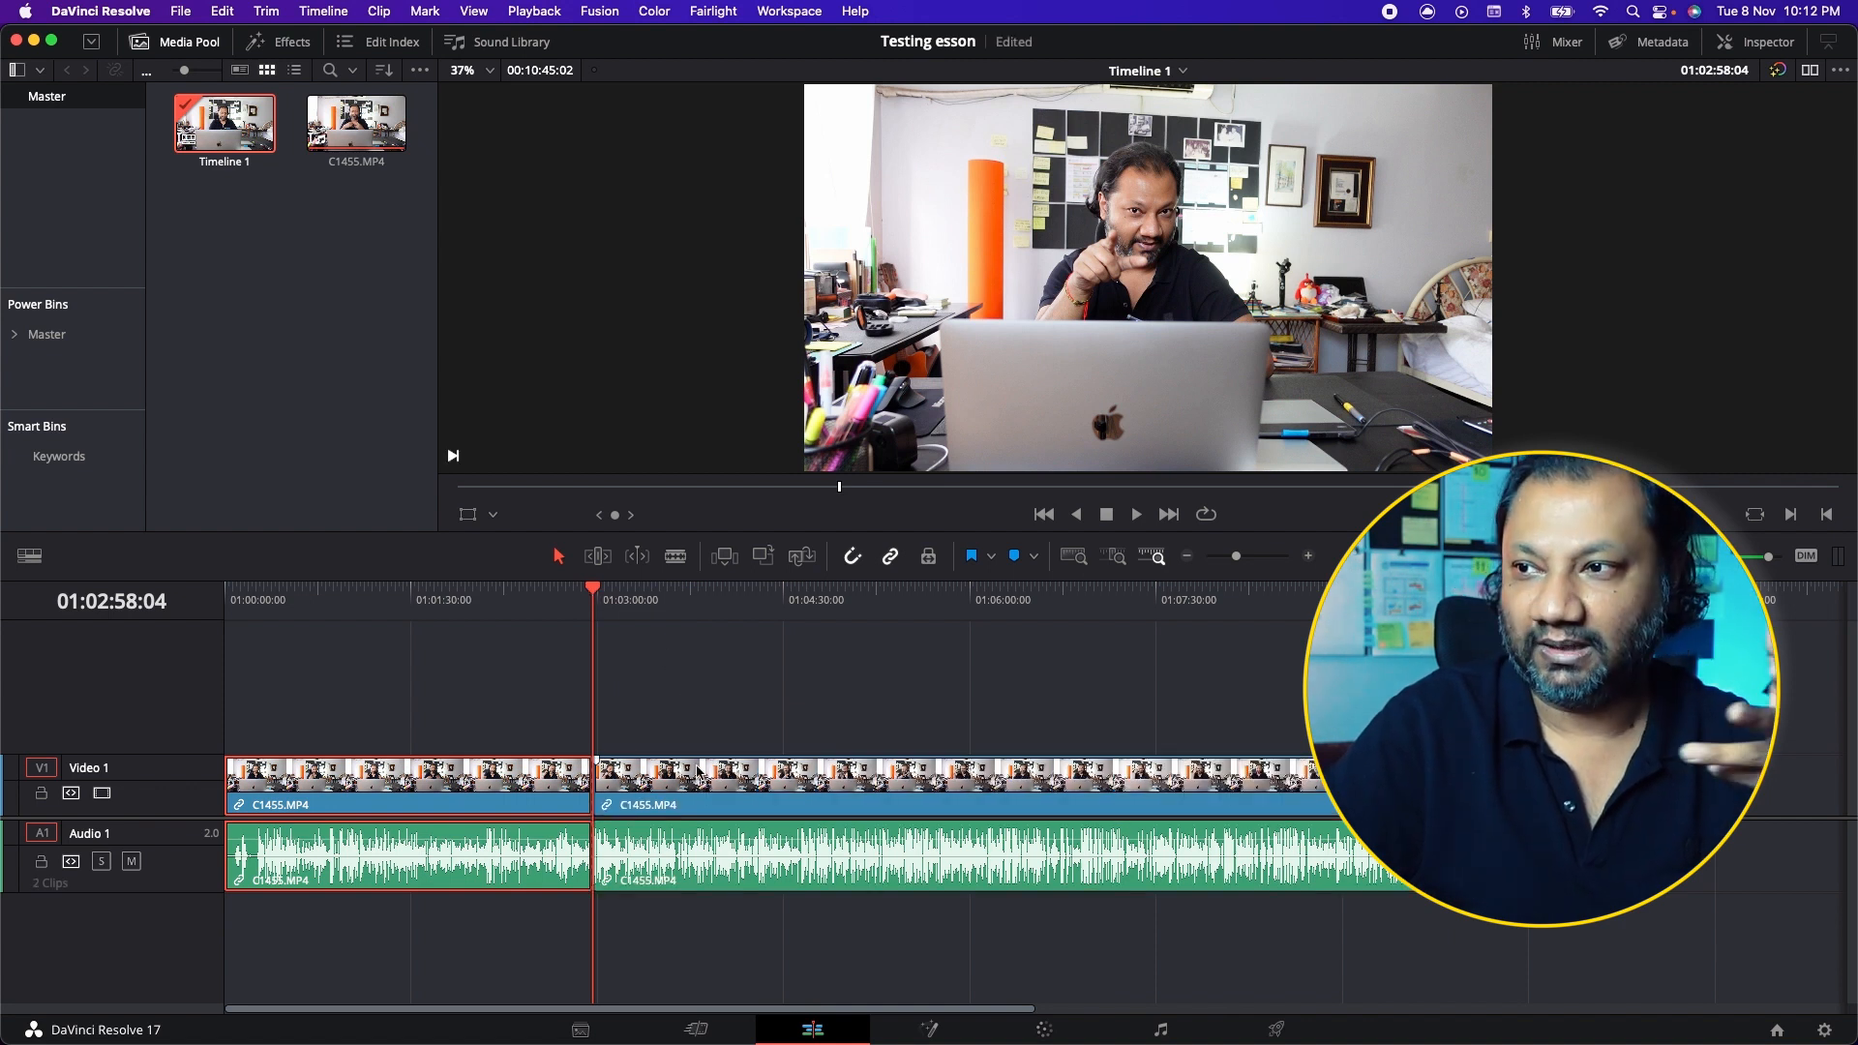
left_click(699, 773)
left_click_drag(698, 780, 803, 777)
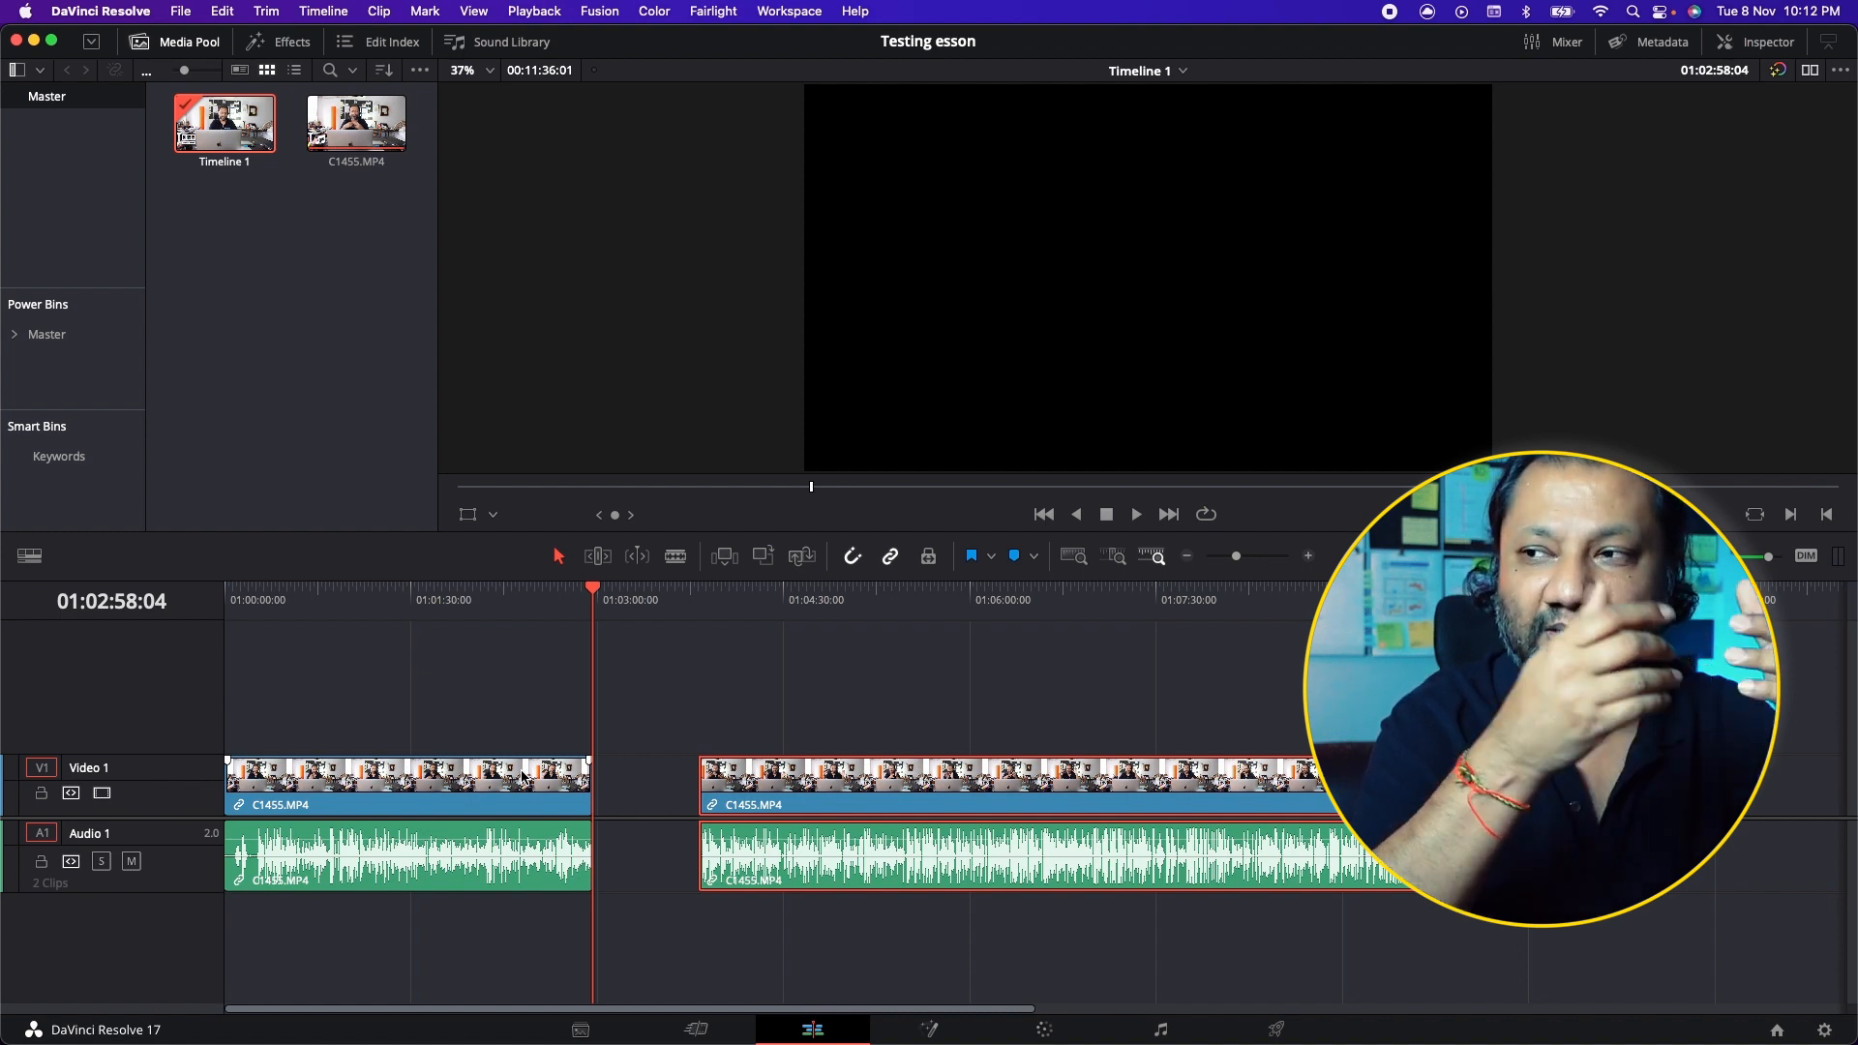
Step: Move the first part of the split clip directly behind the end of the second part on Video 1
left_click(482, 771)
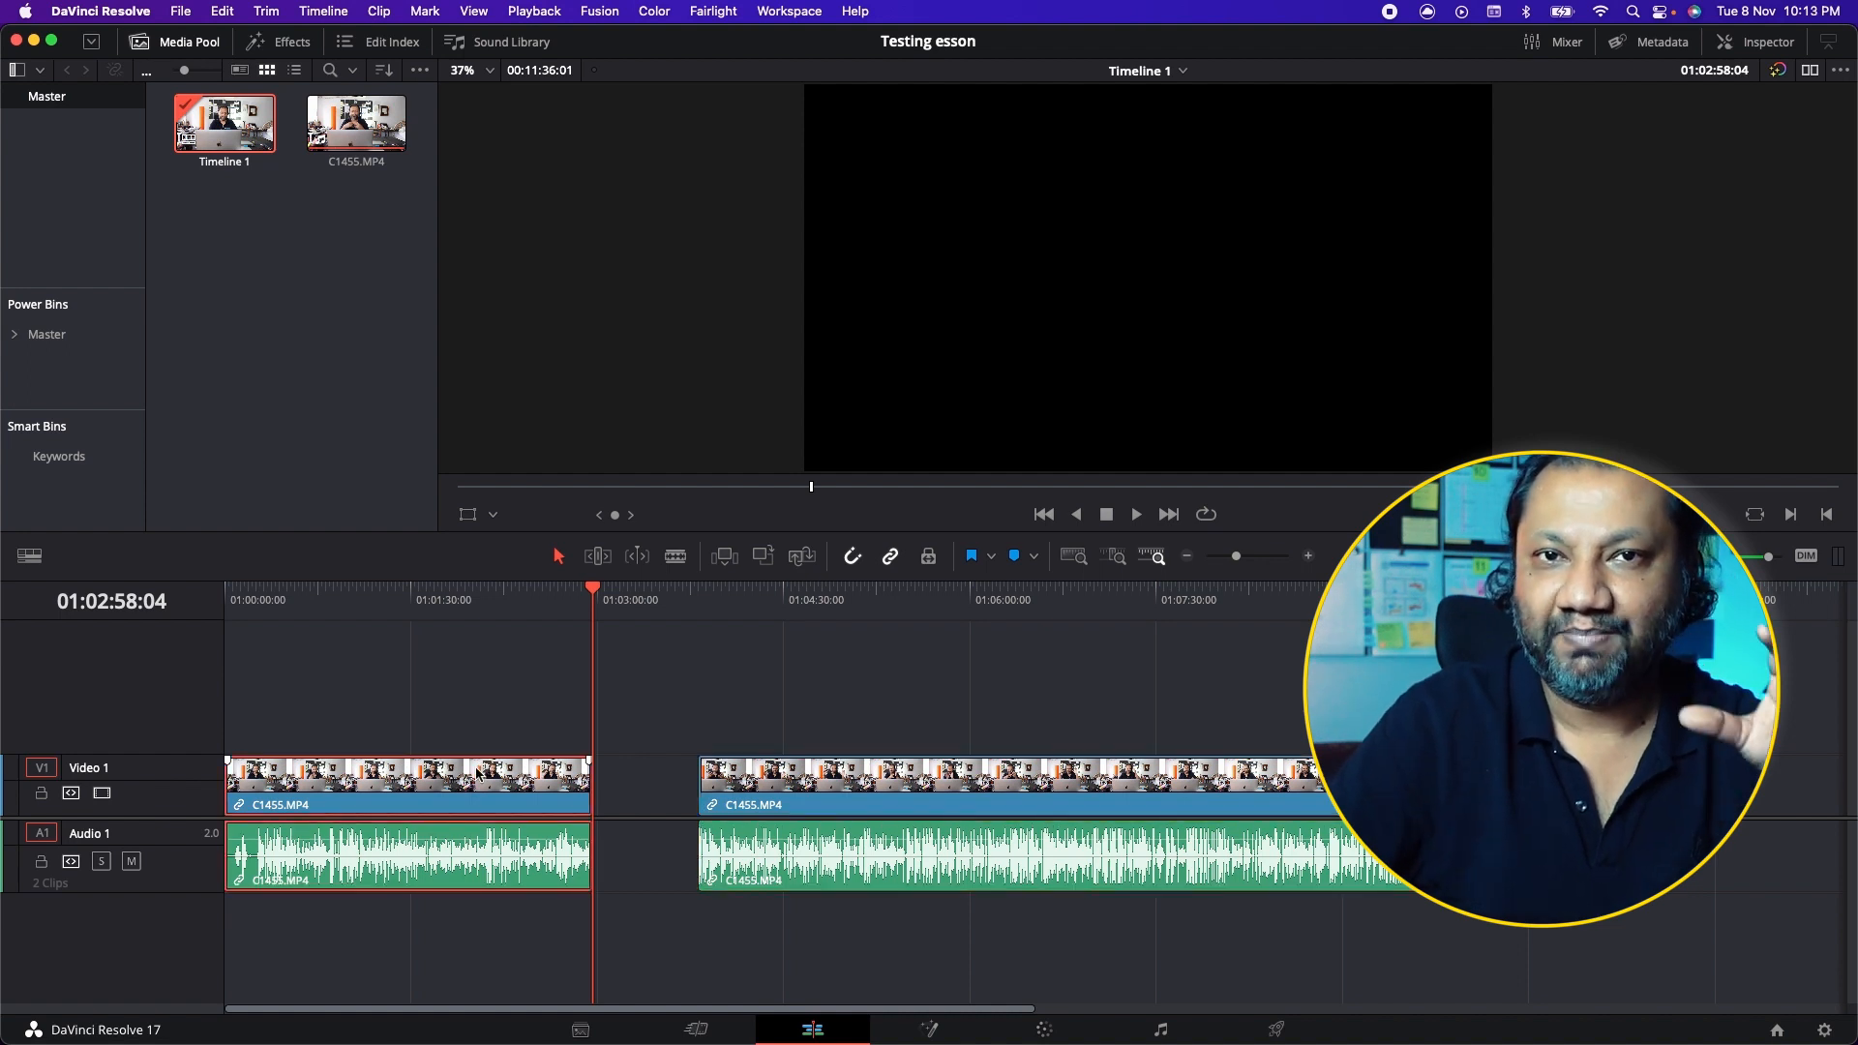
left_click_drag(464, 786, 1491, 765)
left_click_drag(1251, 761, 1202, 763)
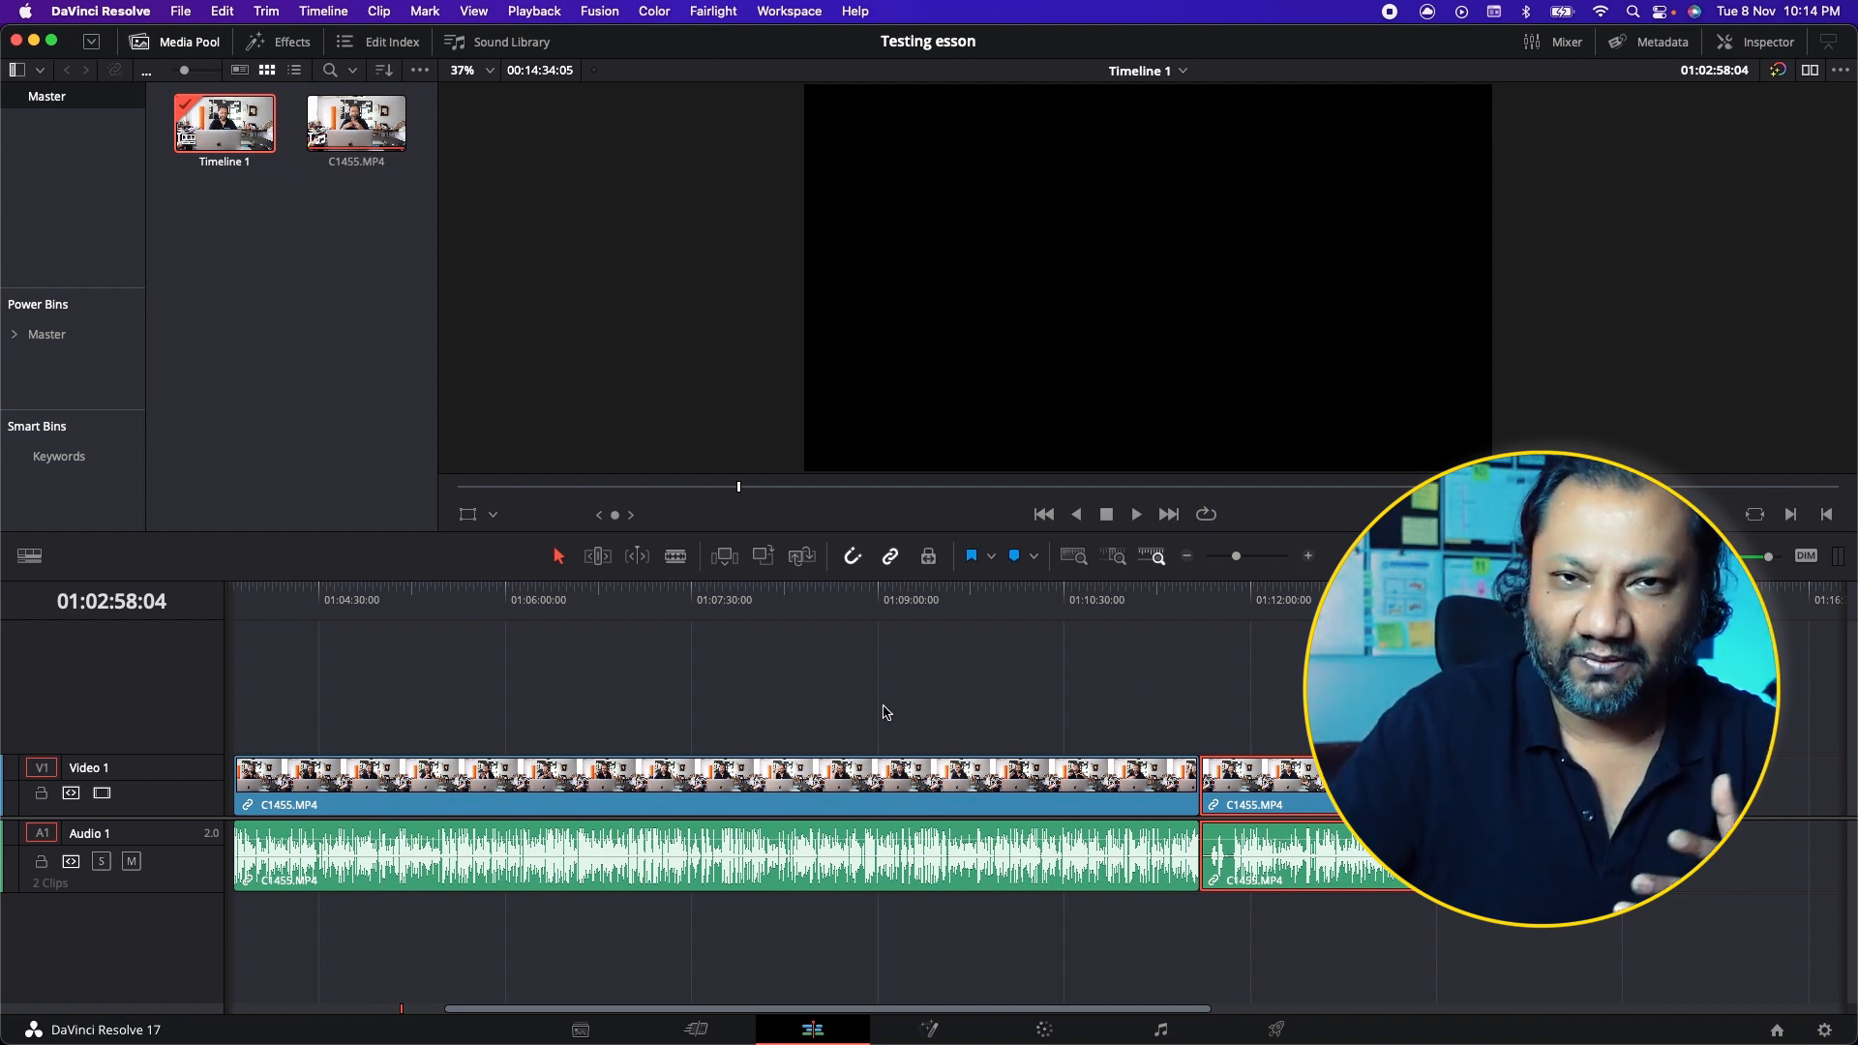
Step: Move the trailing short clip to Video 2 above the middle of the long clip and play the overlap from 01:06:01:11
left_click_drag(1274, 784, 624, 707)
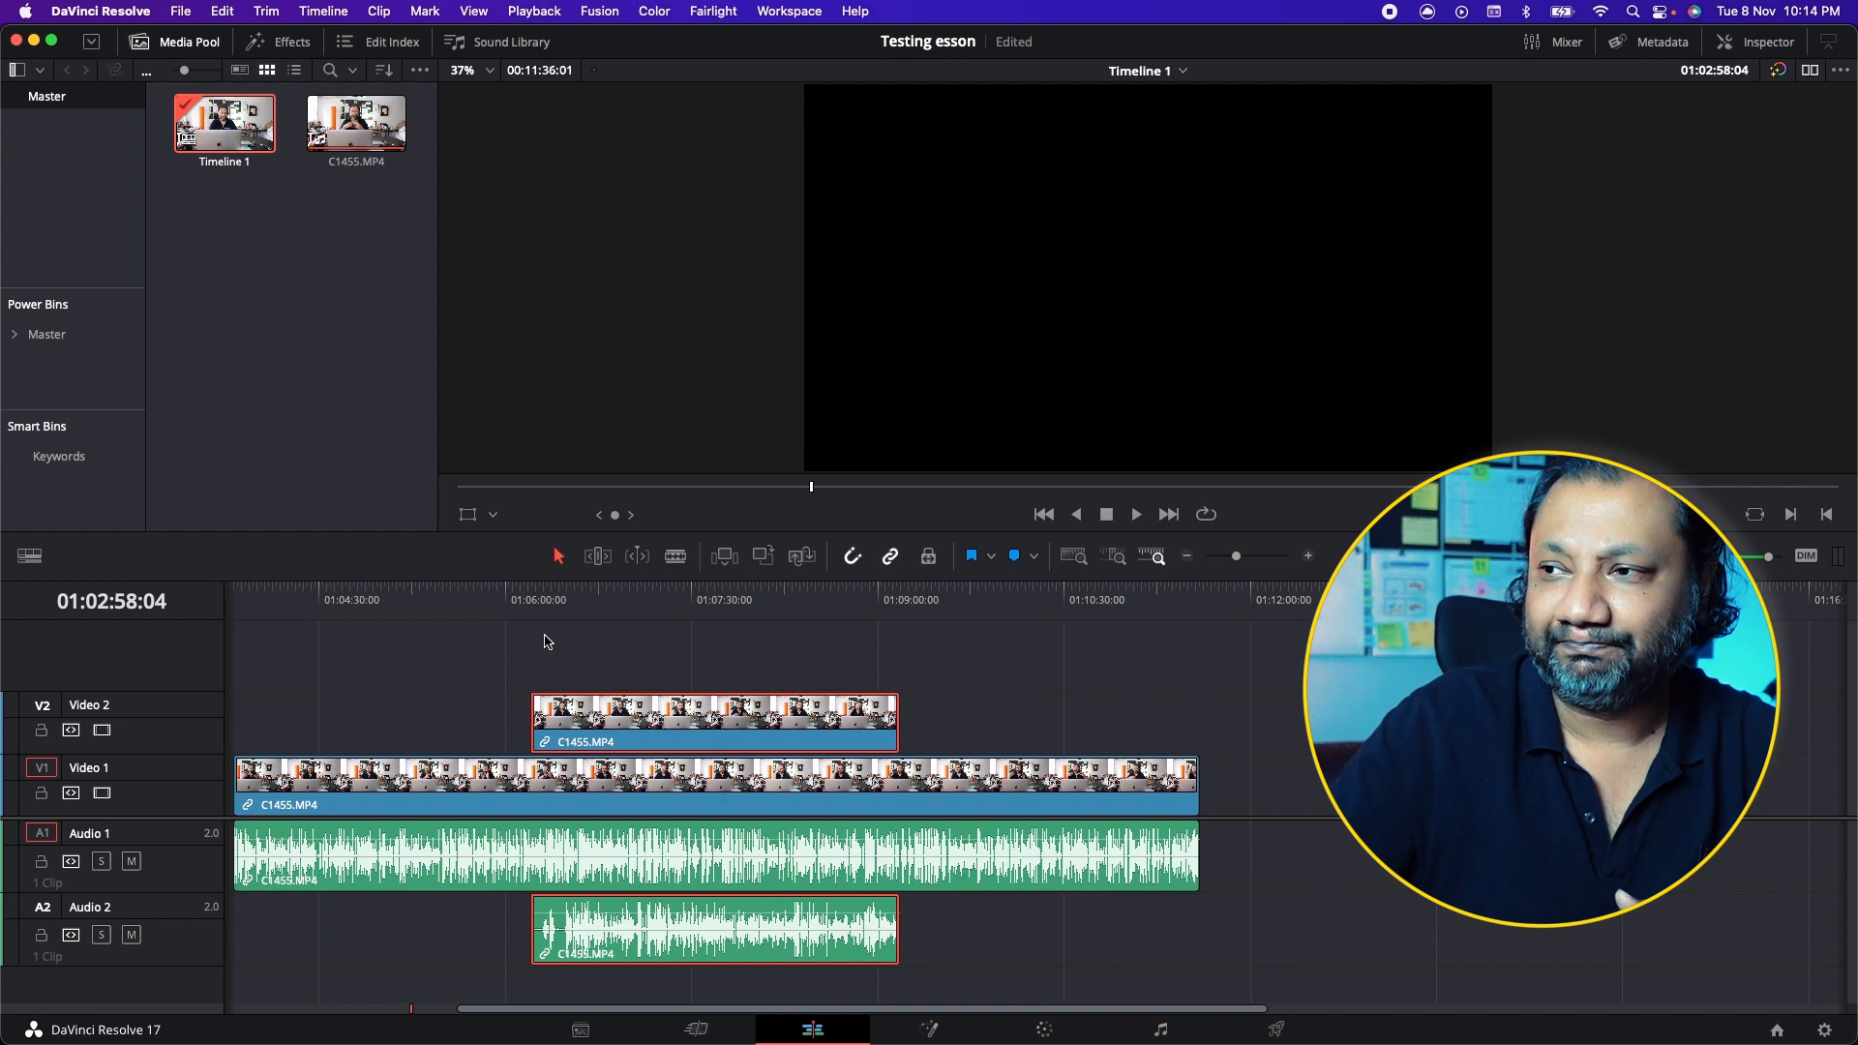
left_click(500, 593)
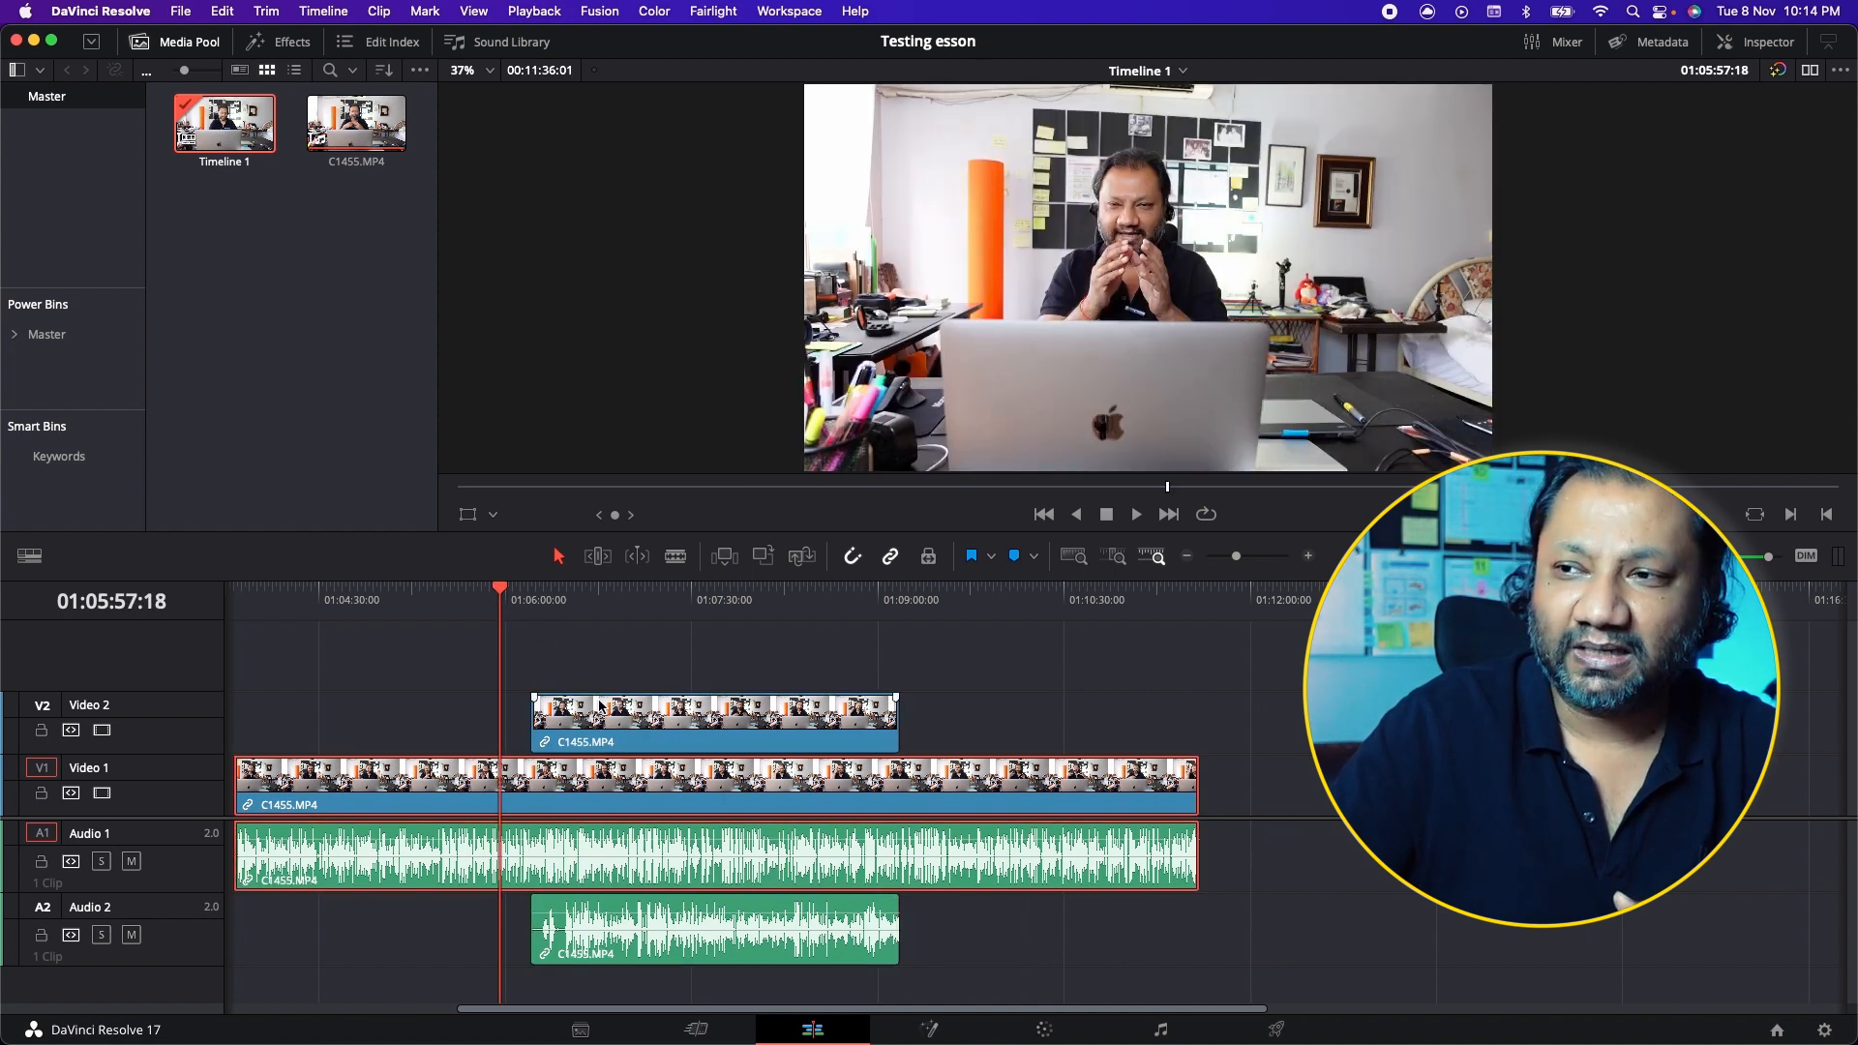
left_click(513, 595)
left_click_drag(513, 594, 510, 597)
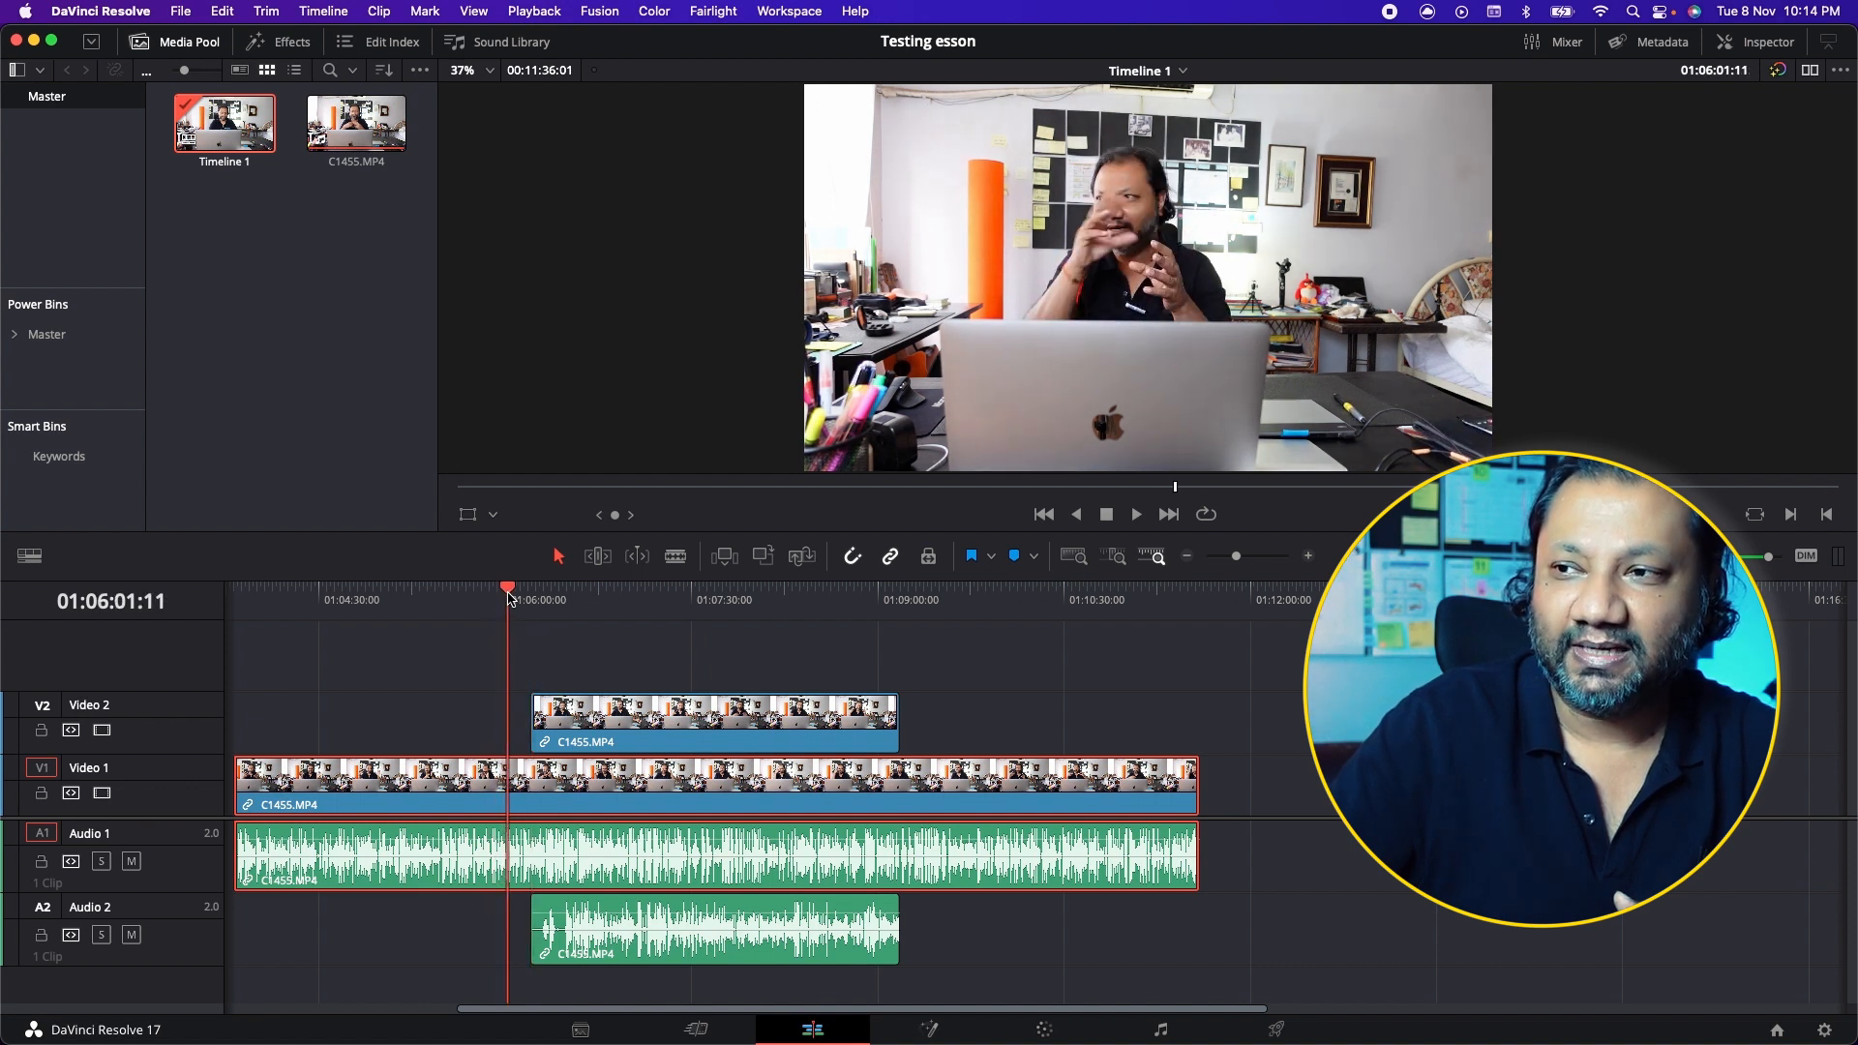
key("space")
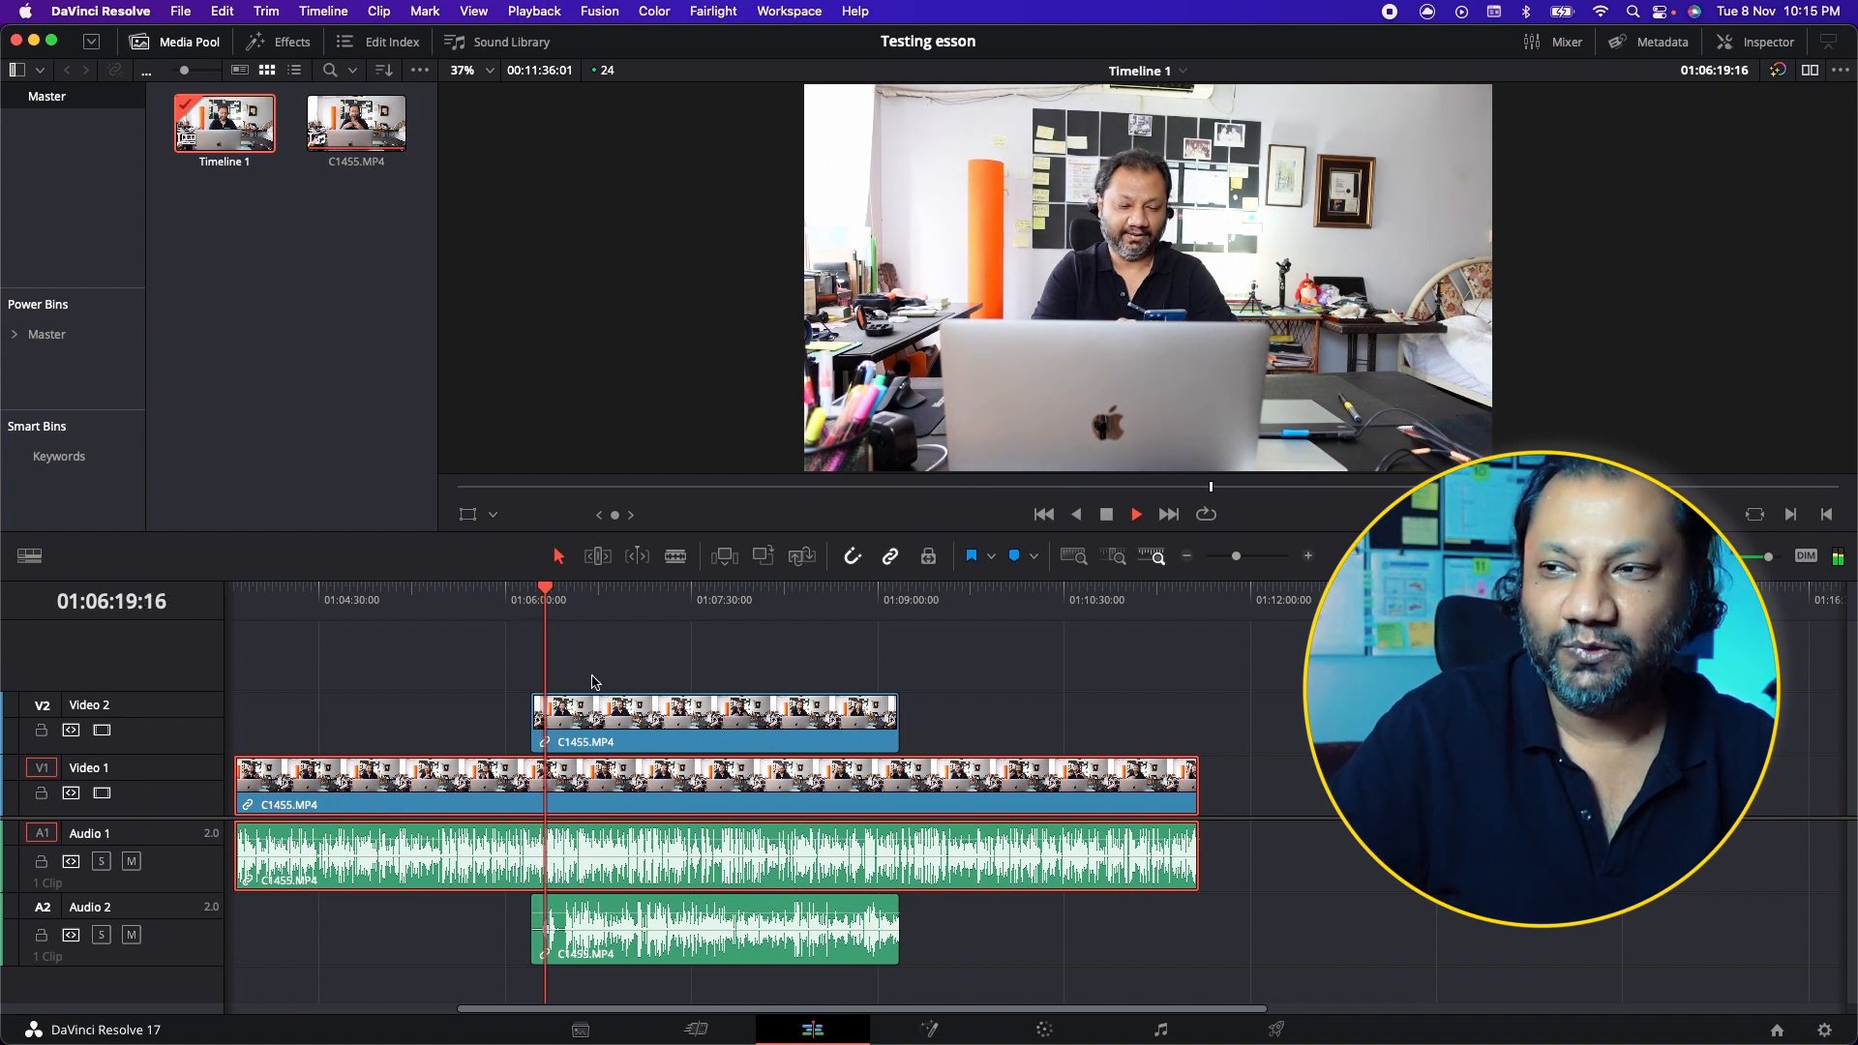
Step: Trim the end of the Video 2 clip to about 54 seconds, start it at about 01:06:20, and place the playhead at 01:06:45:22
left_click(650, 721)
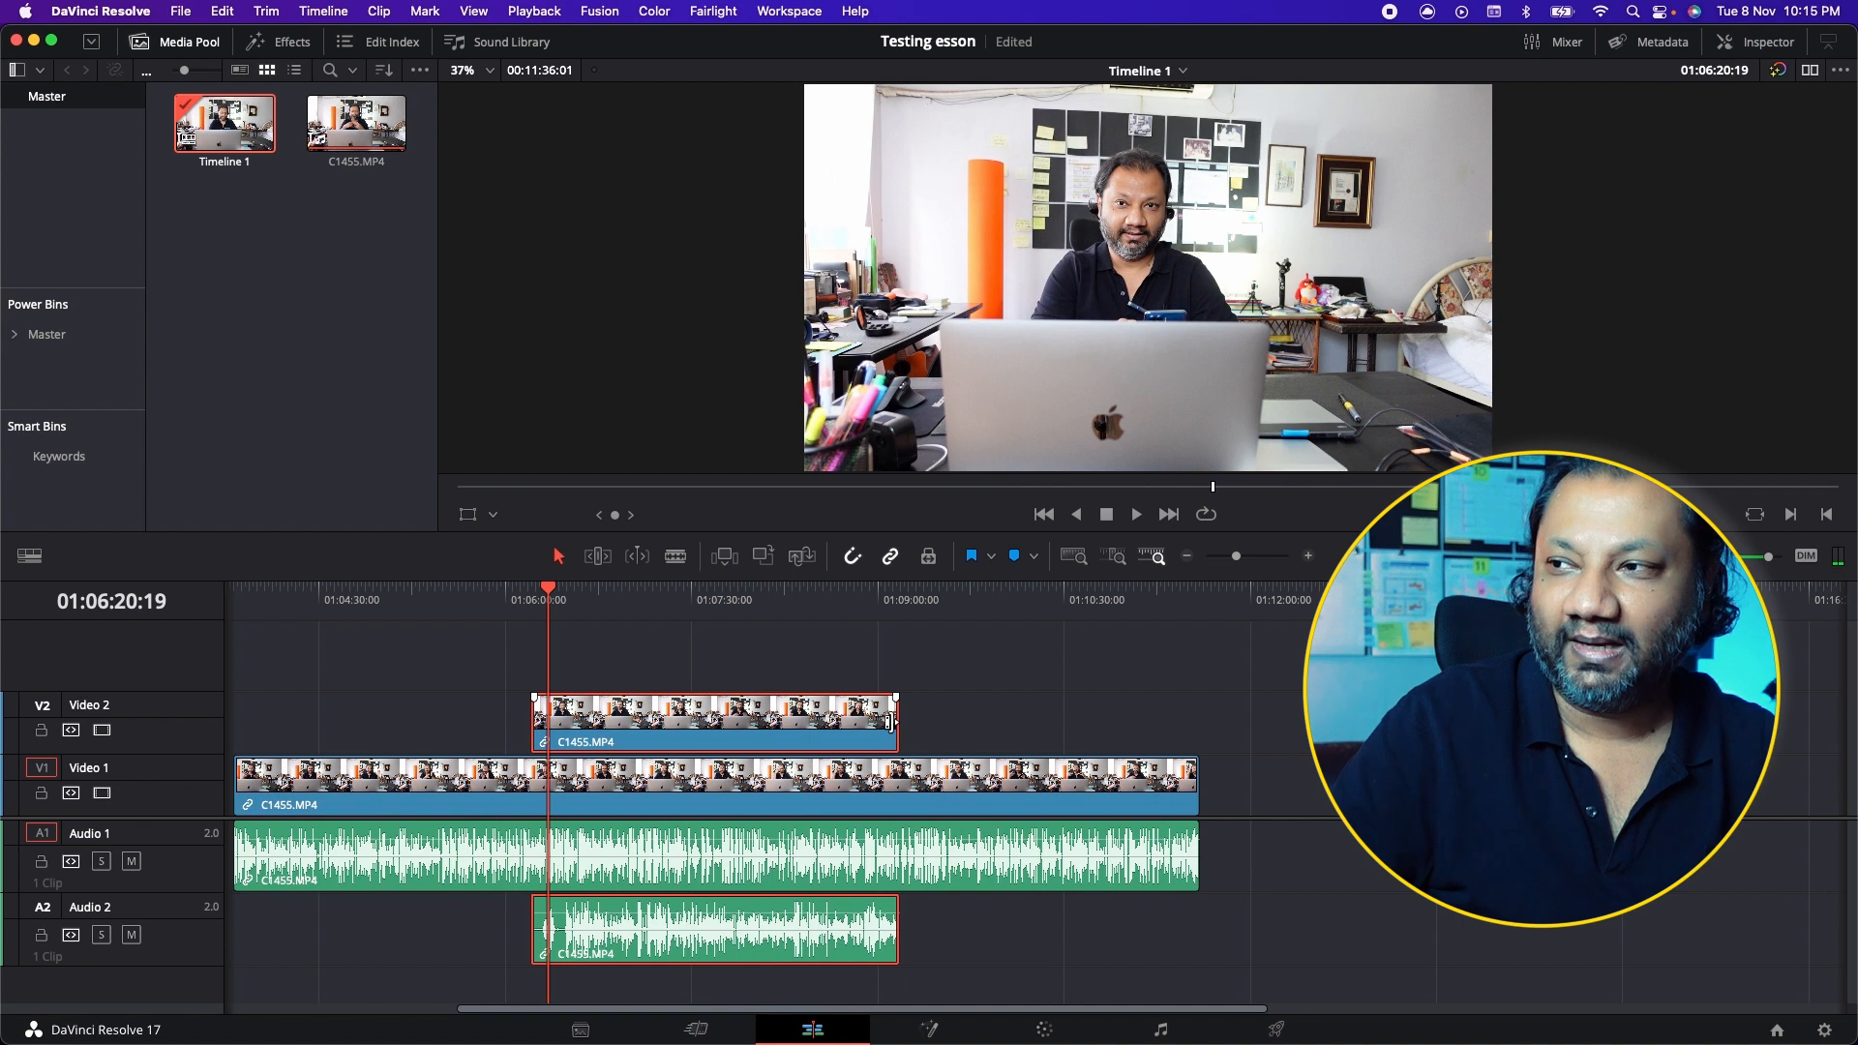
left_click_drag(888, 722, 590, 724)
left_click(594, 721)
left_click(600, 599)
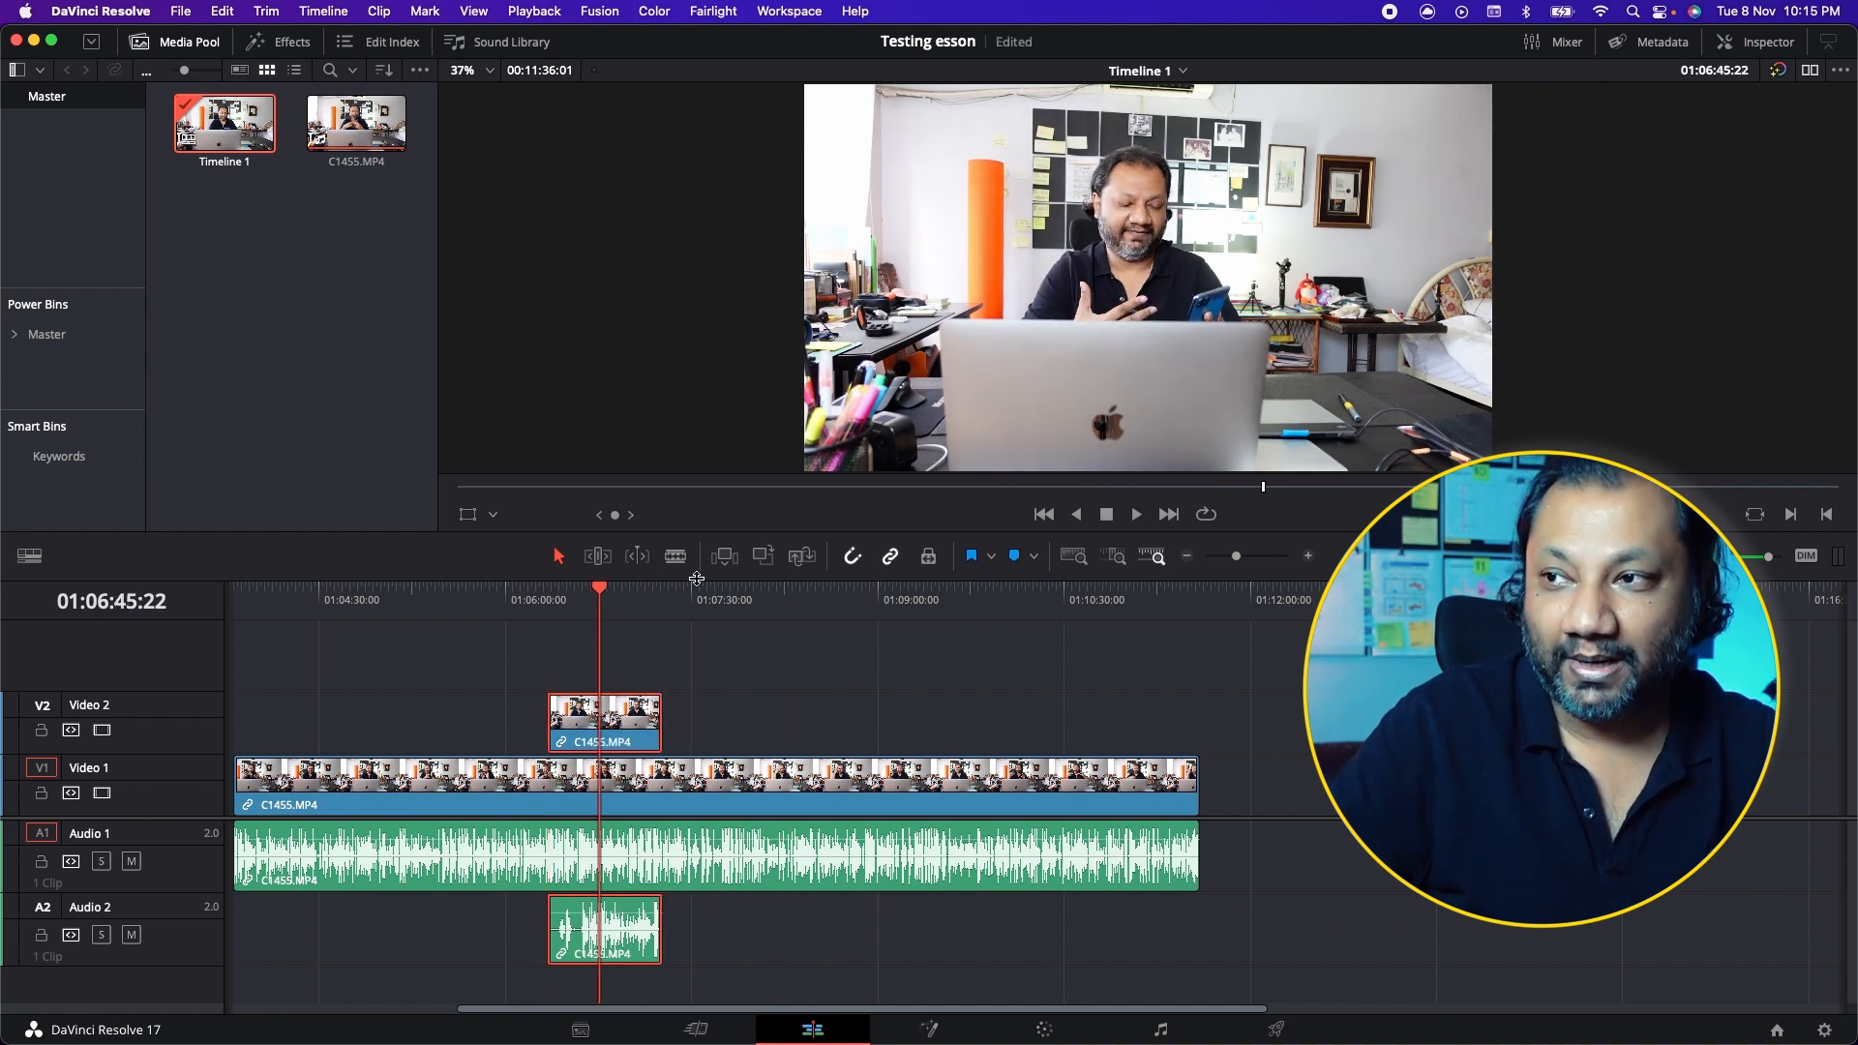
Step: Enlarge the Video 2 clip's picture to about 1.7 times its size using the on-screen transform handles
left_click(470, 518)
scroll(1066, 318, "down", 2)
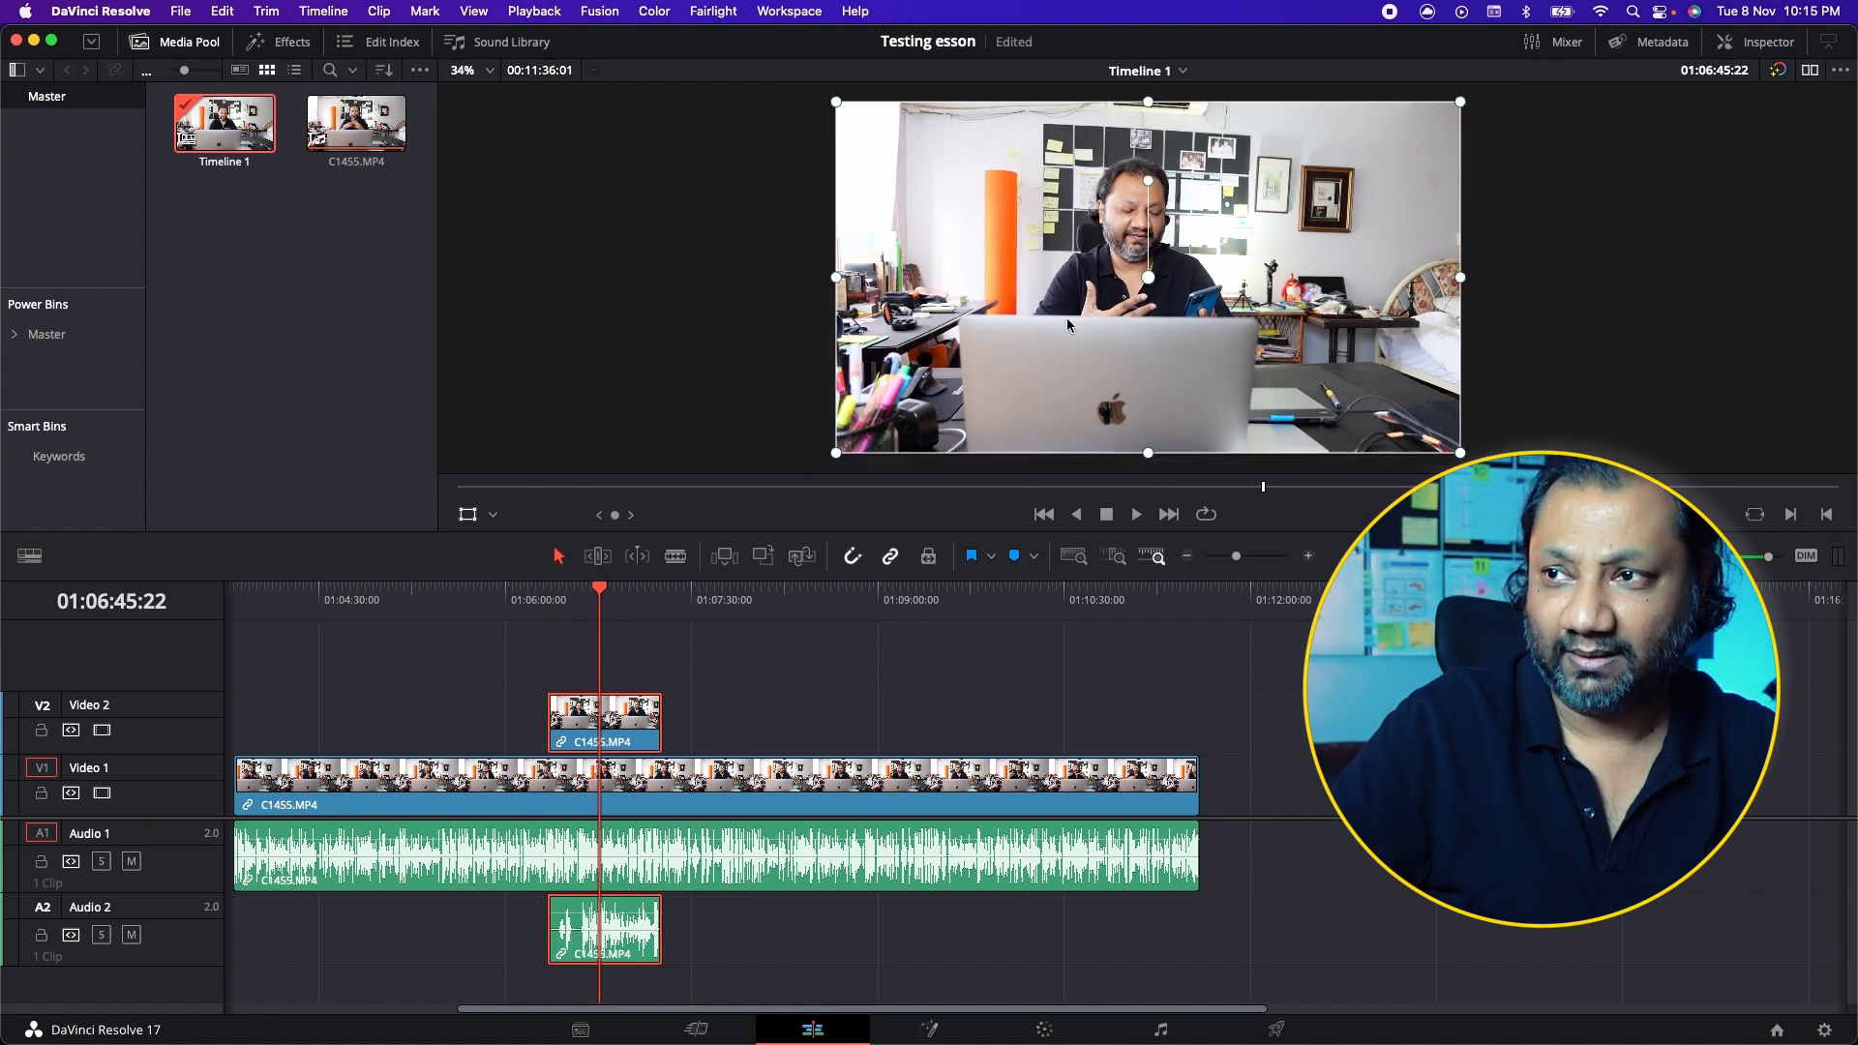
left_click_drag(836, 452, 591, 578)
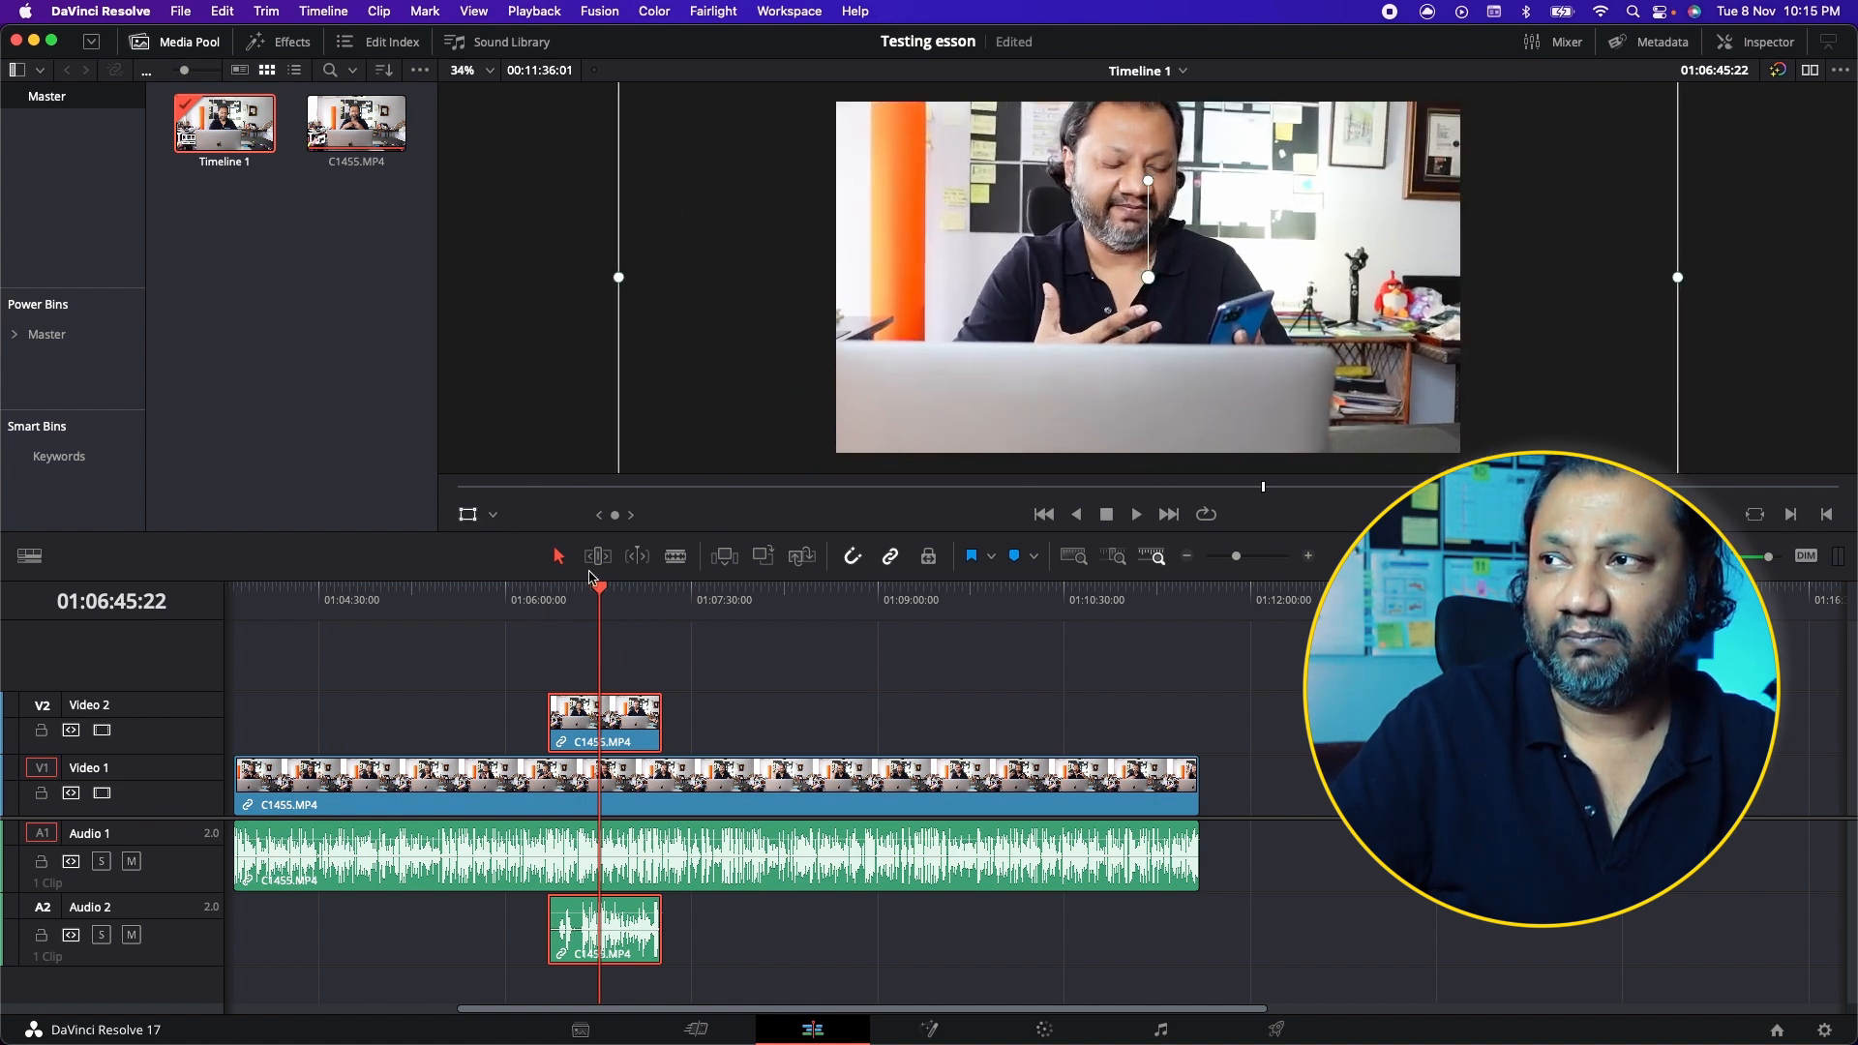
Step: Play the timeline from 01:06:14:14 across the start of the Video 2 clip to review the cut to the enlarged shot
left_click(549, 600)
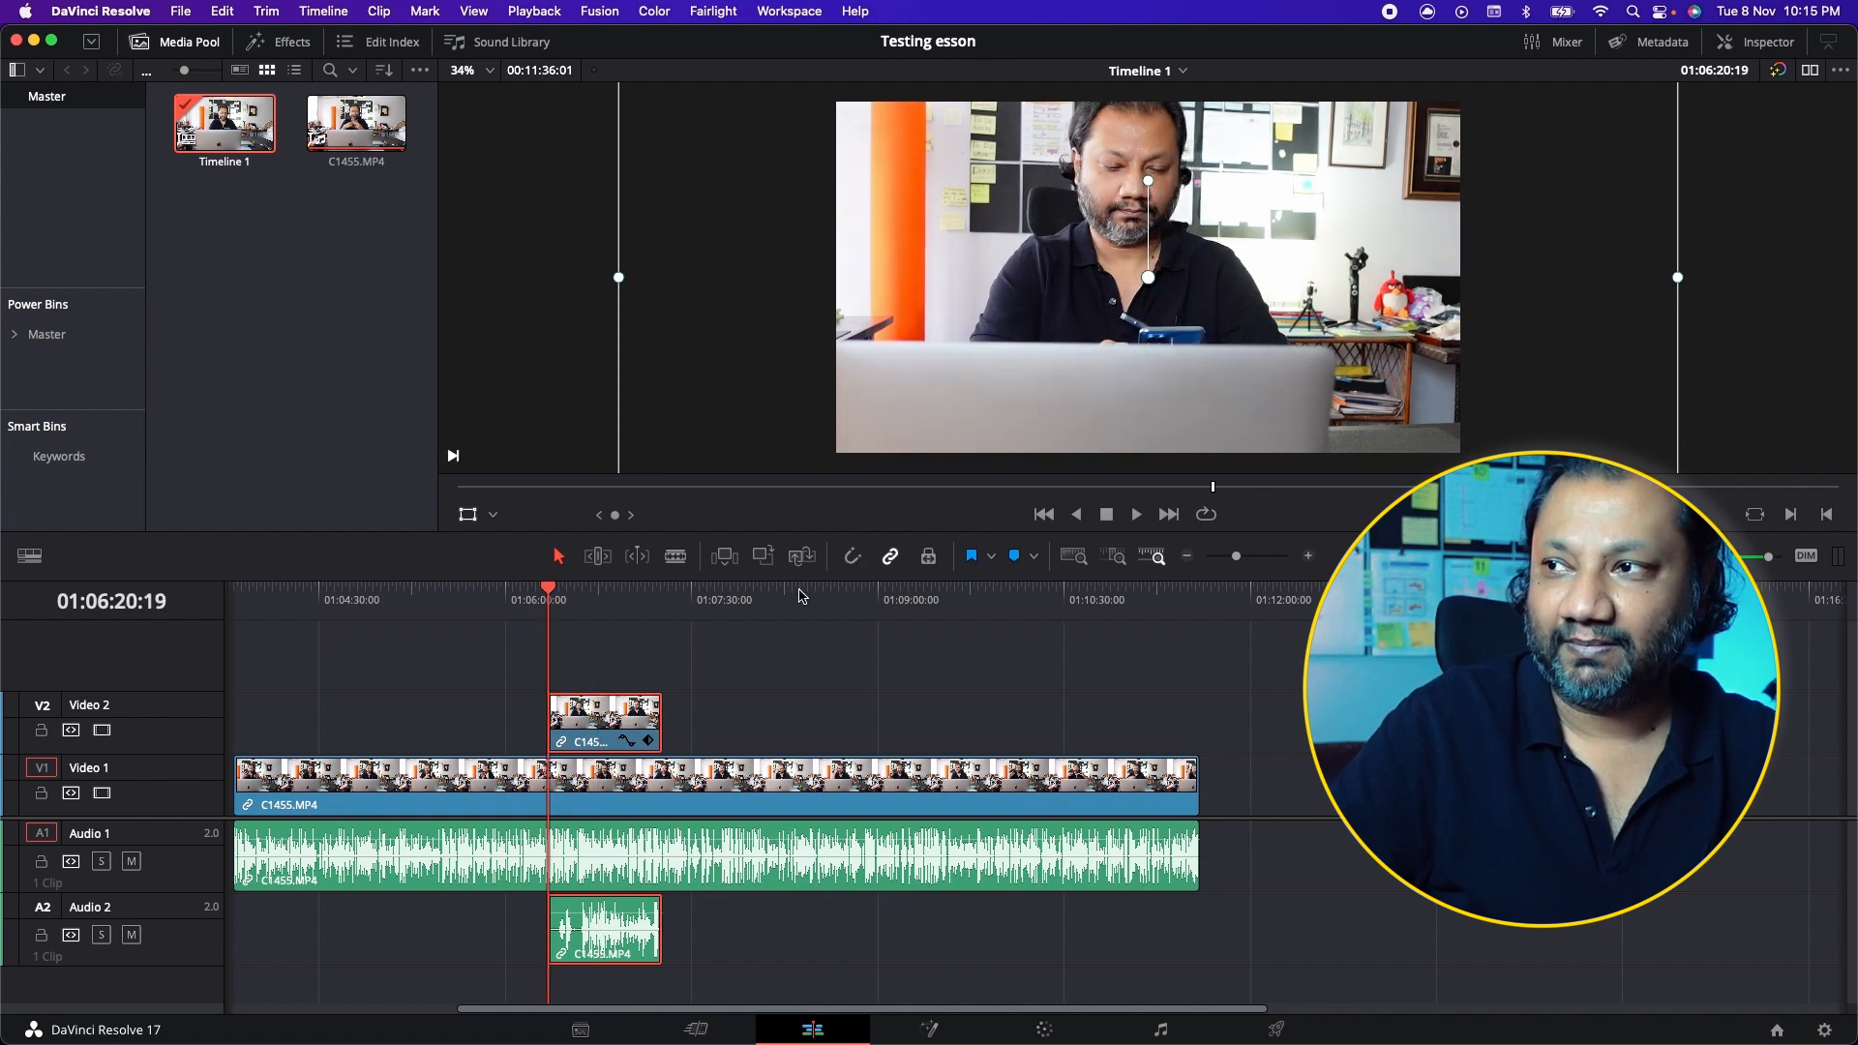
left_click(537, 600)
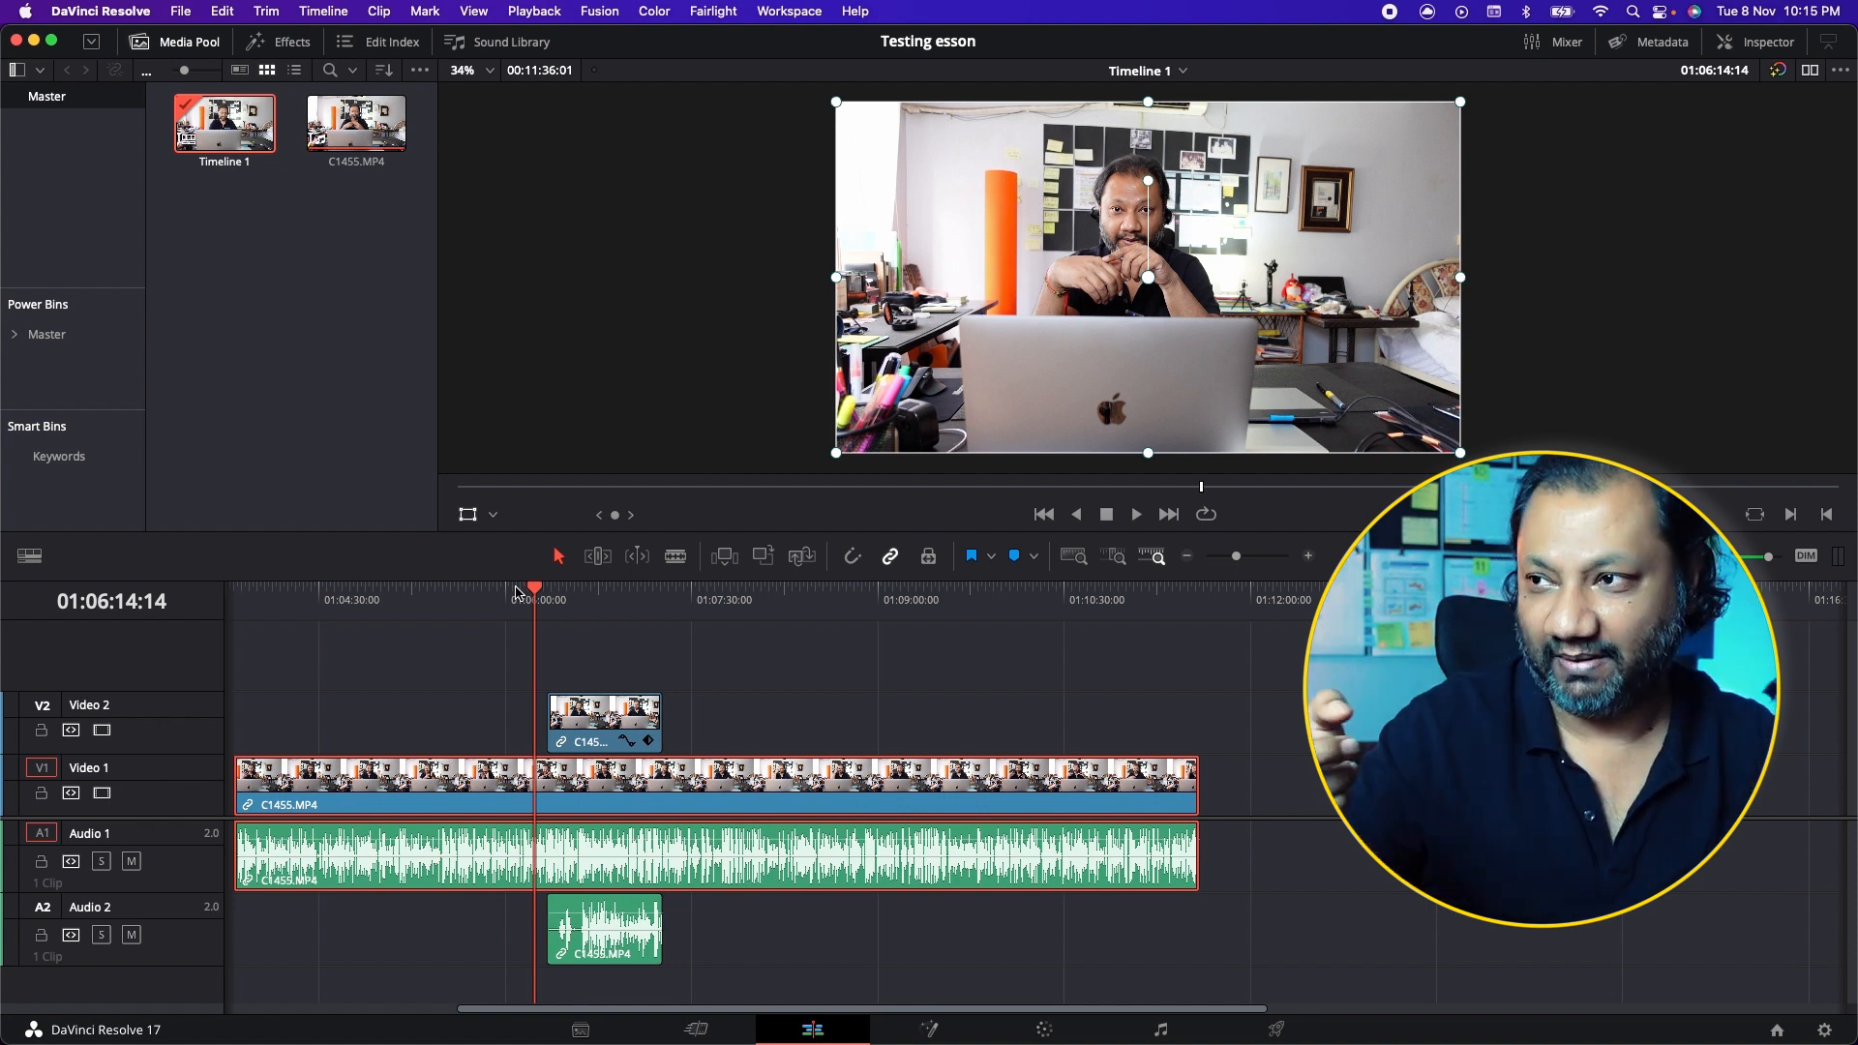
key("space")
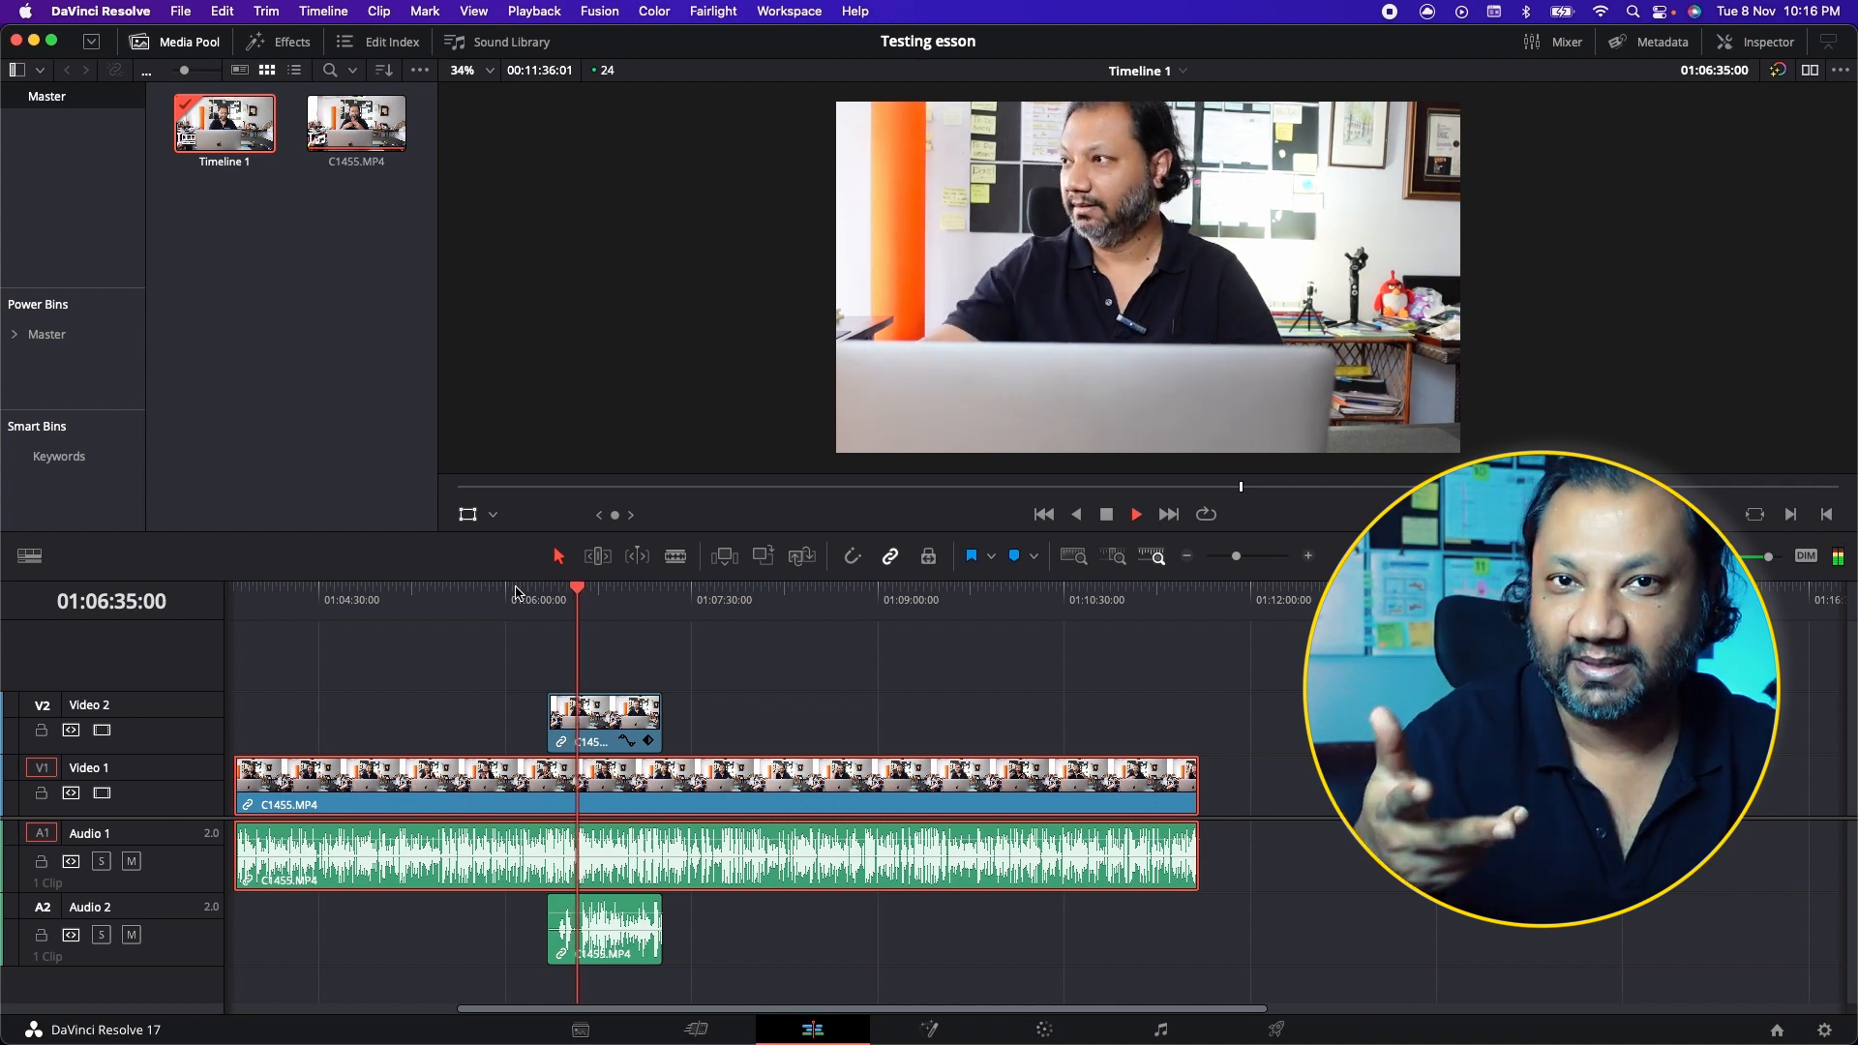
key("space")
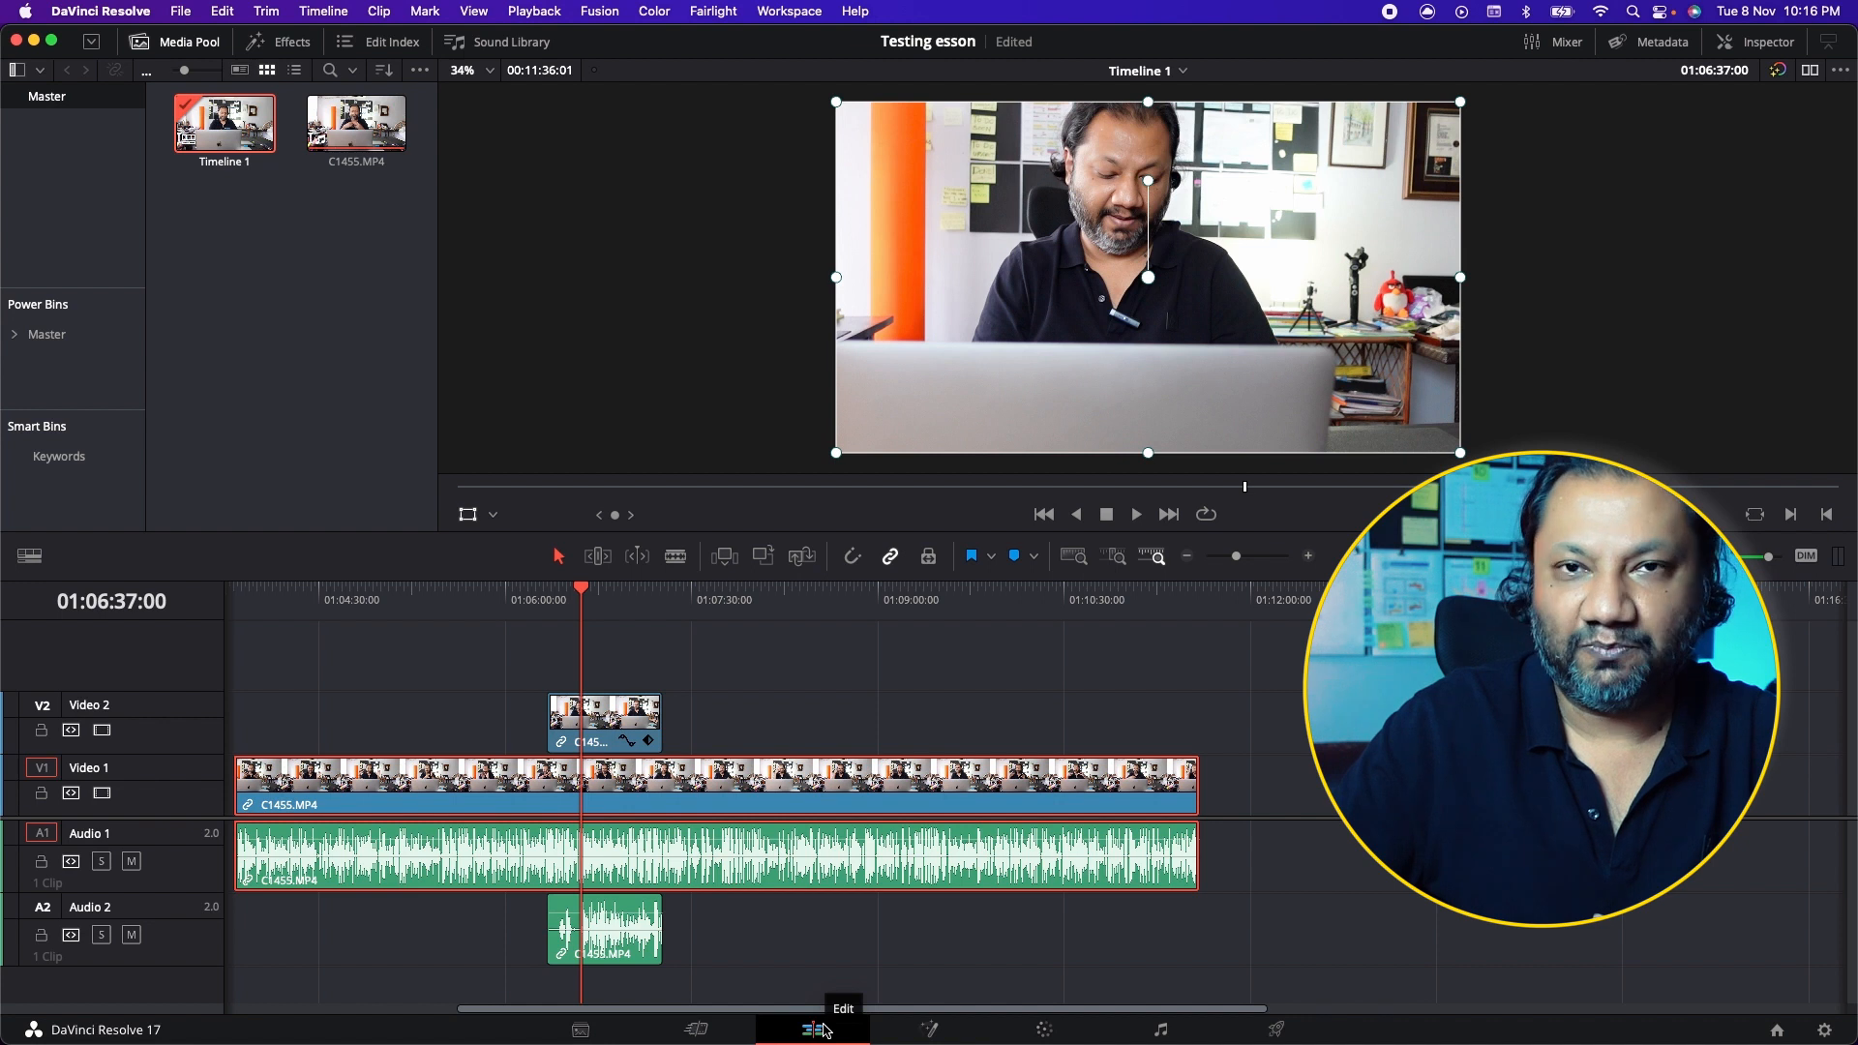
Step: Select both Timeline 1 clips for delivery and add a YouTube 1080p job to the render queue, saved as Untitled.mp4 in Movies
left_click(1274, 1032)
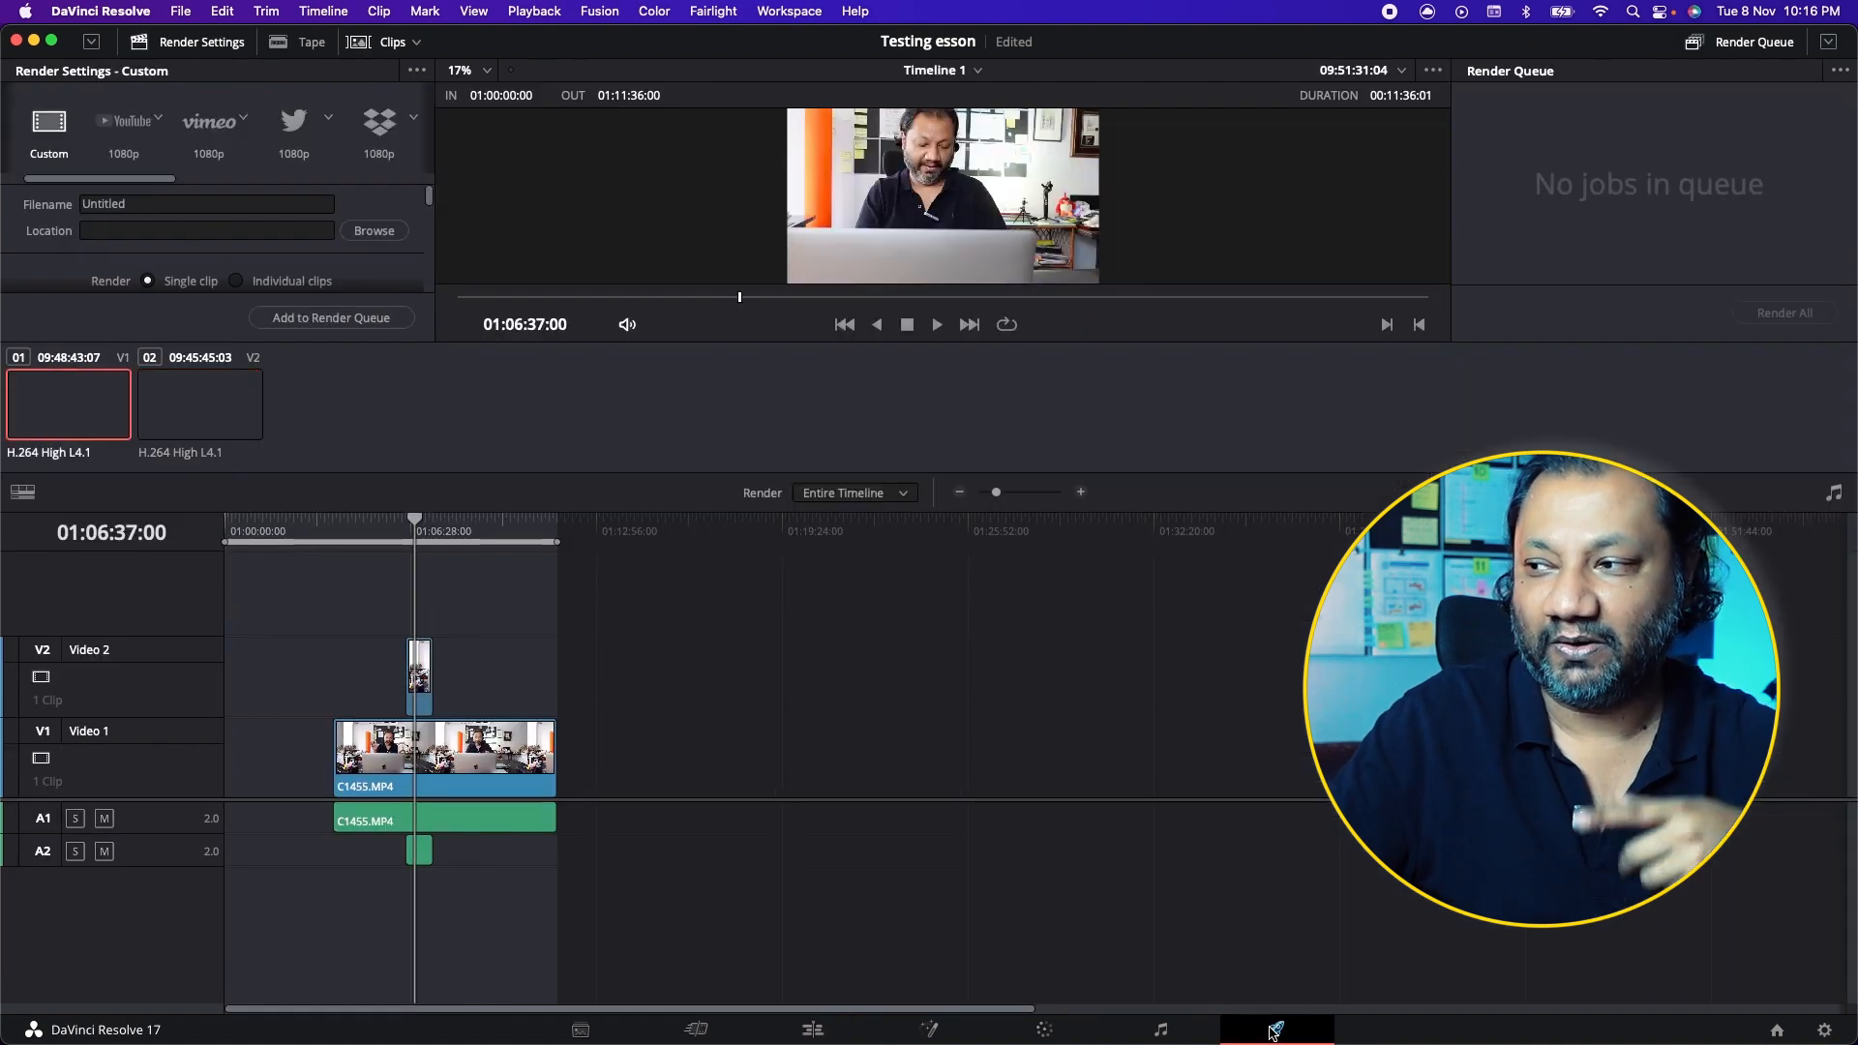
left_click(60, 412)
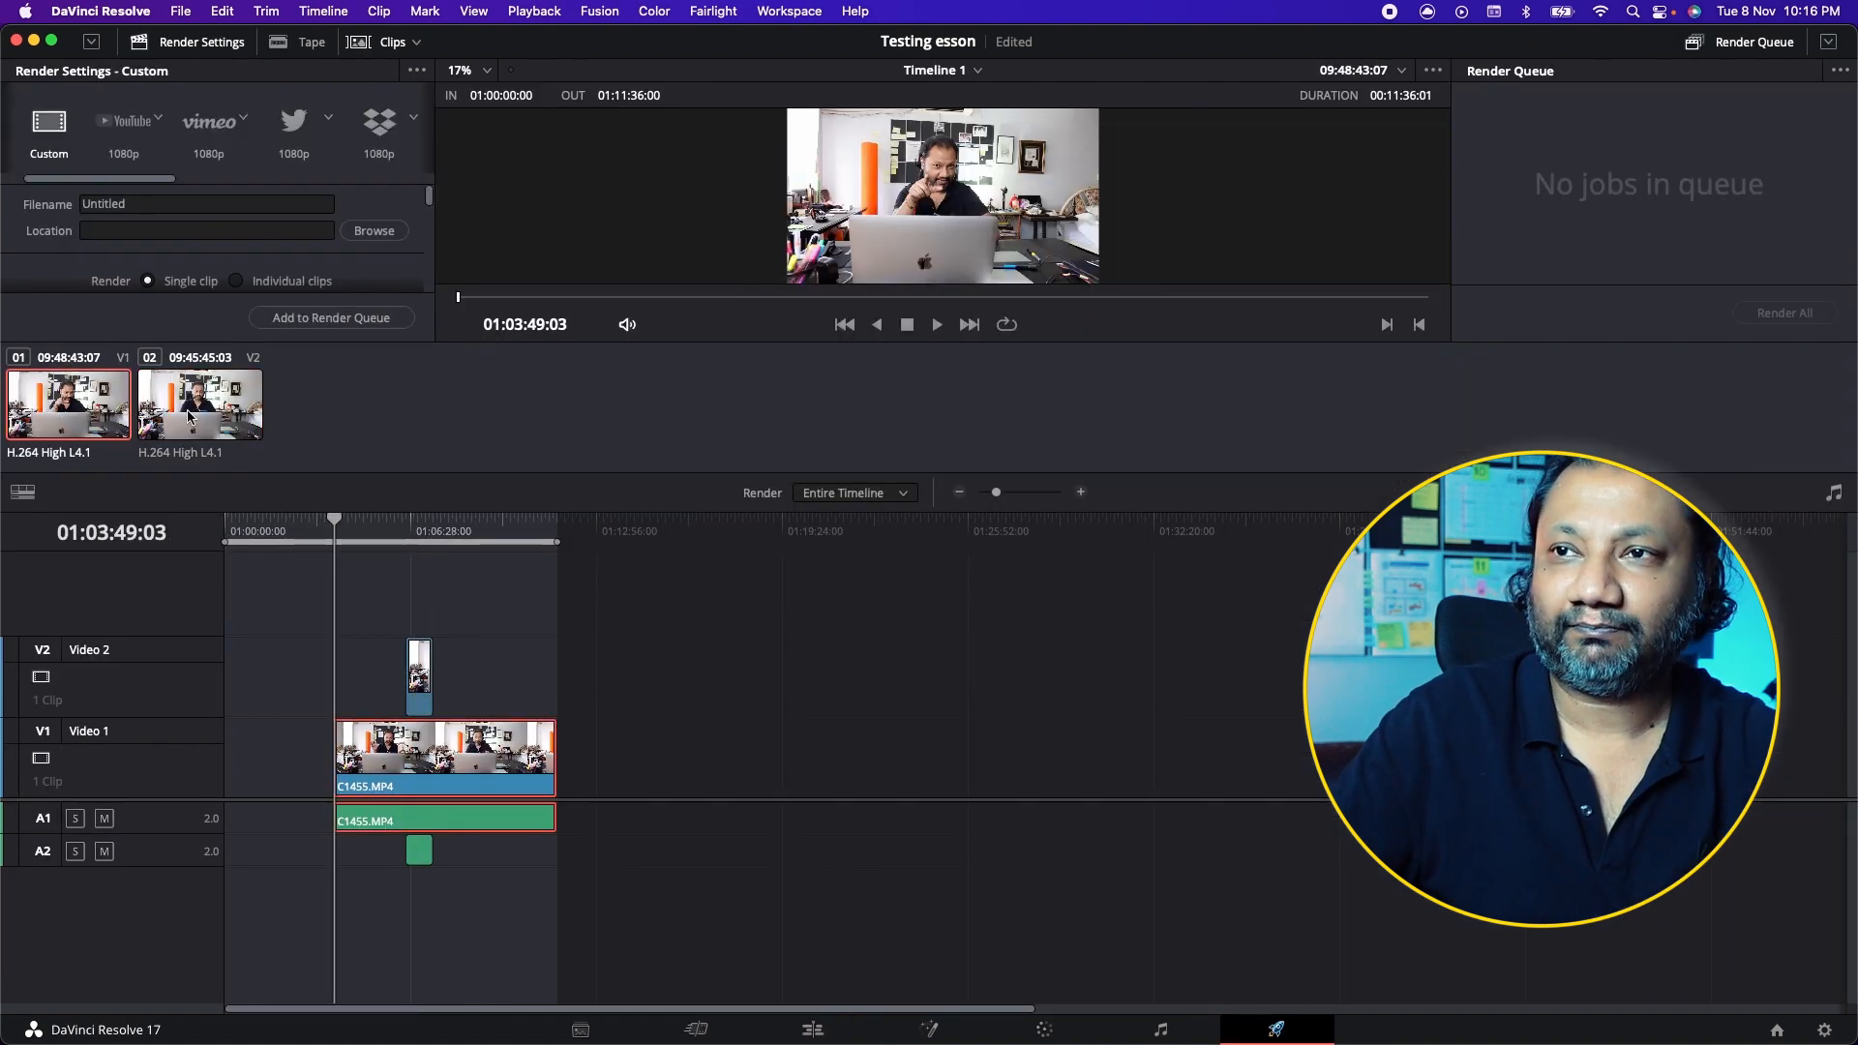
left_click(190, 416, "shift")
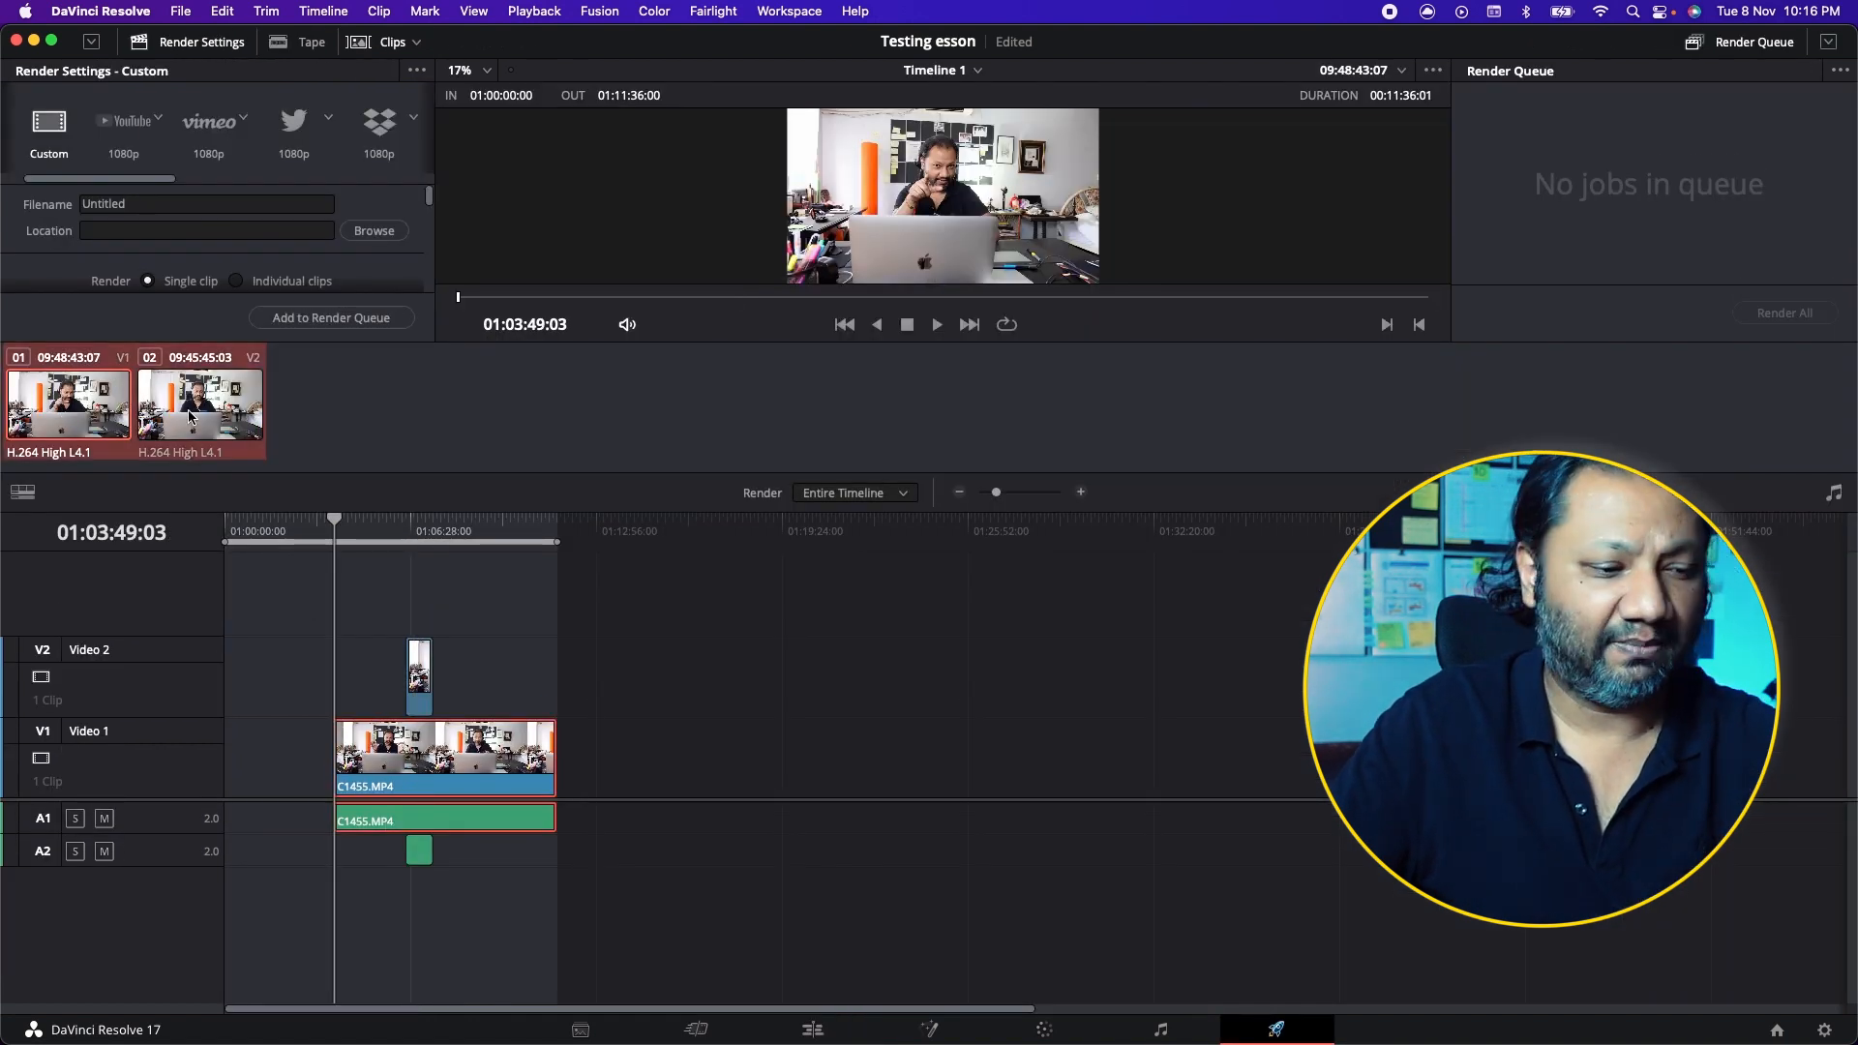
left_click(127, 123)
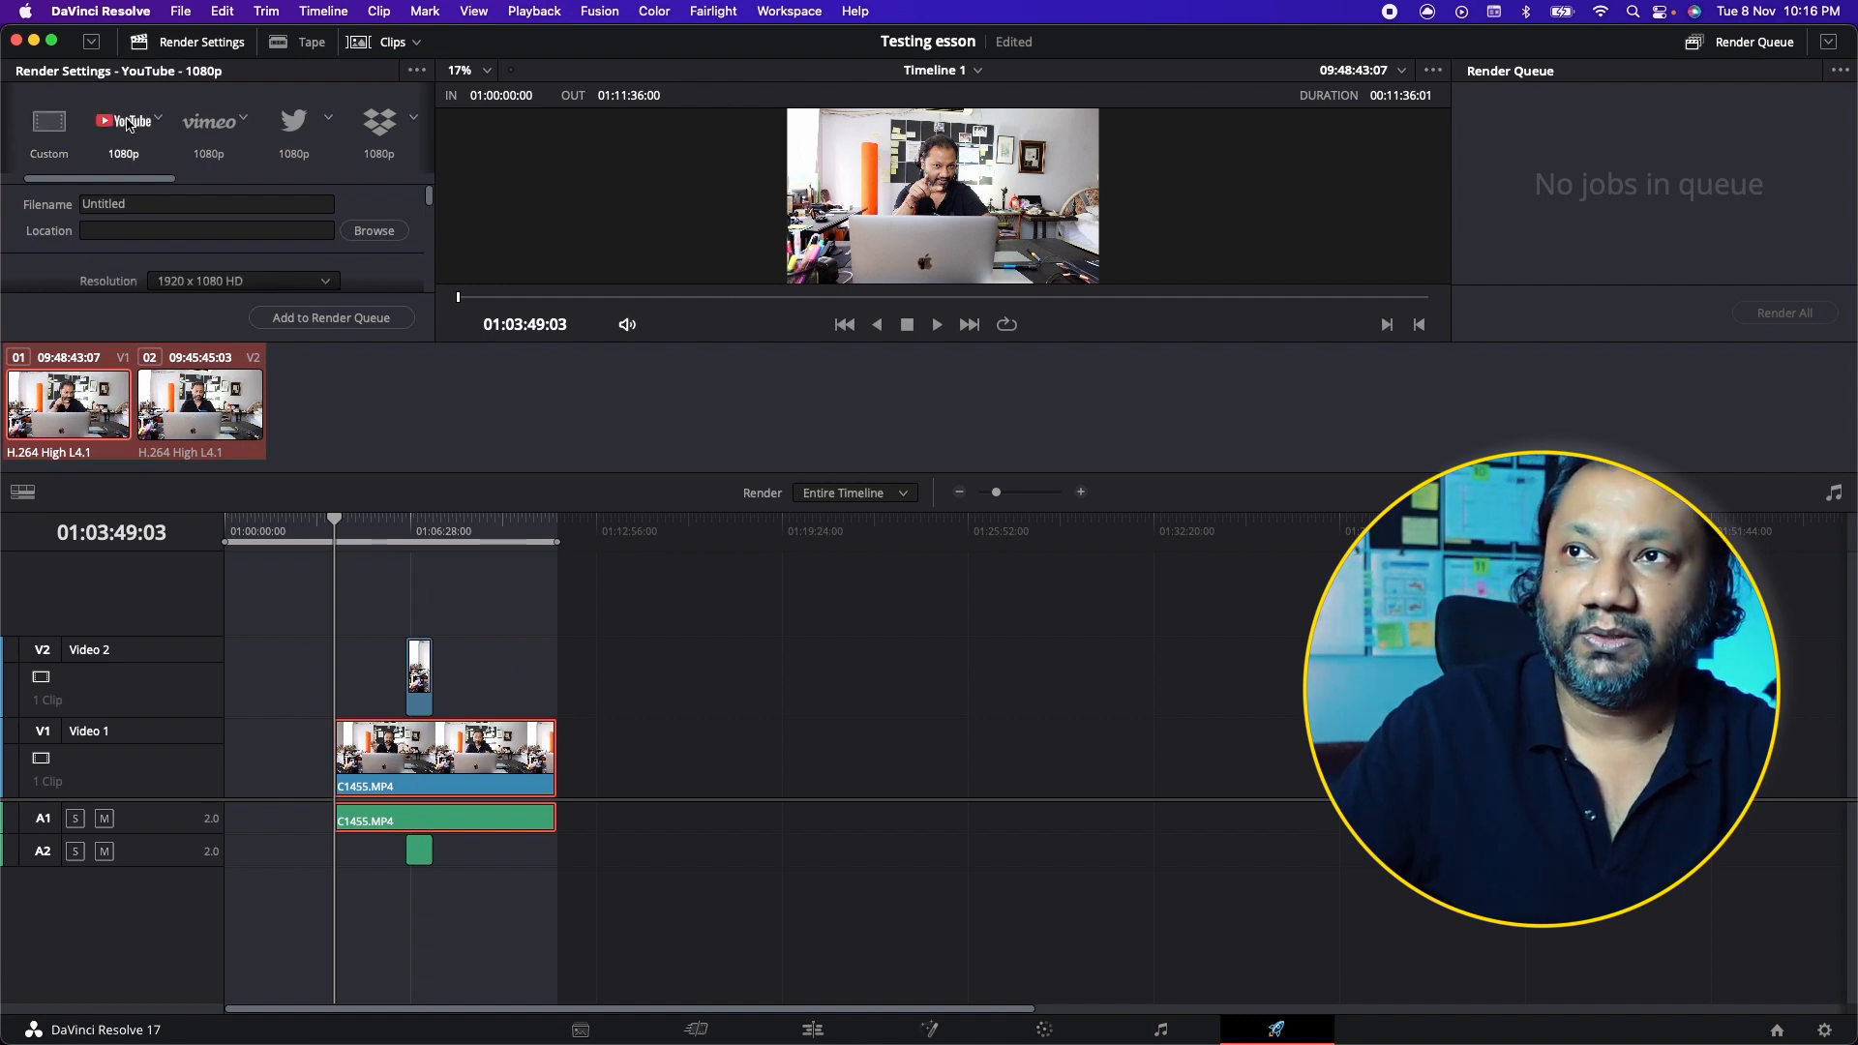
left_click(315, 319)
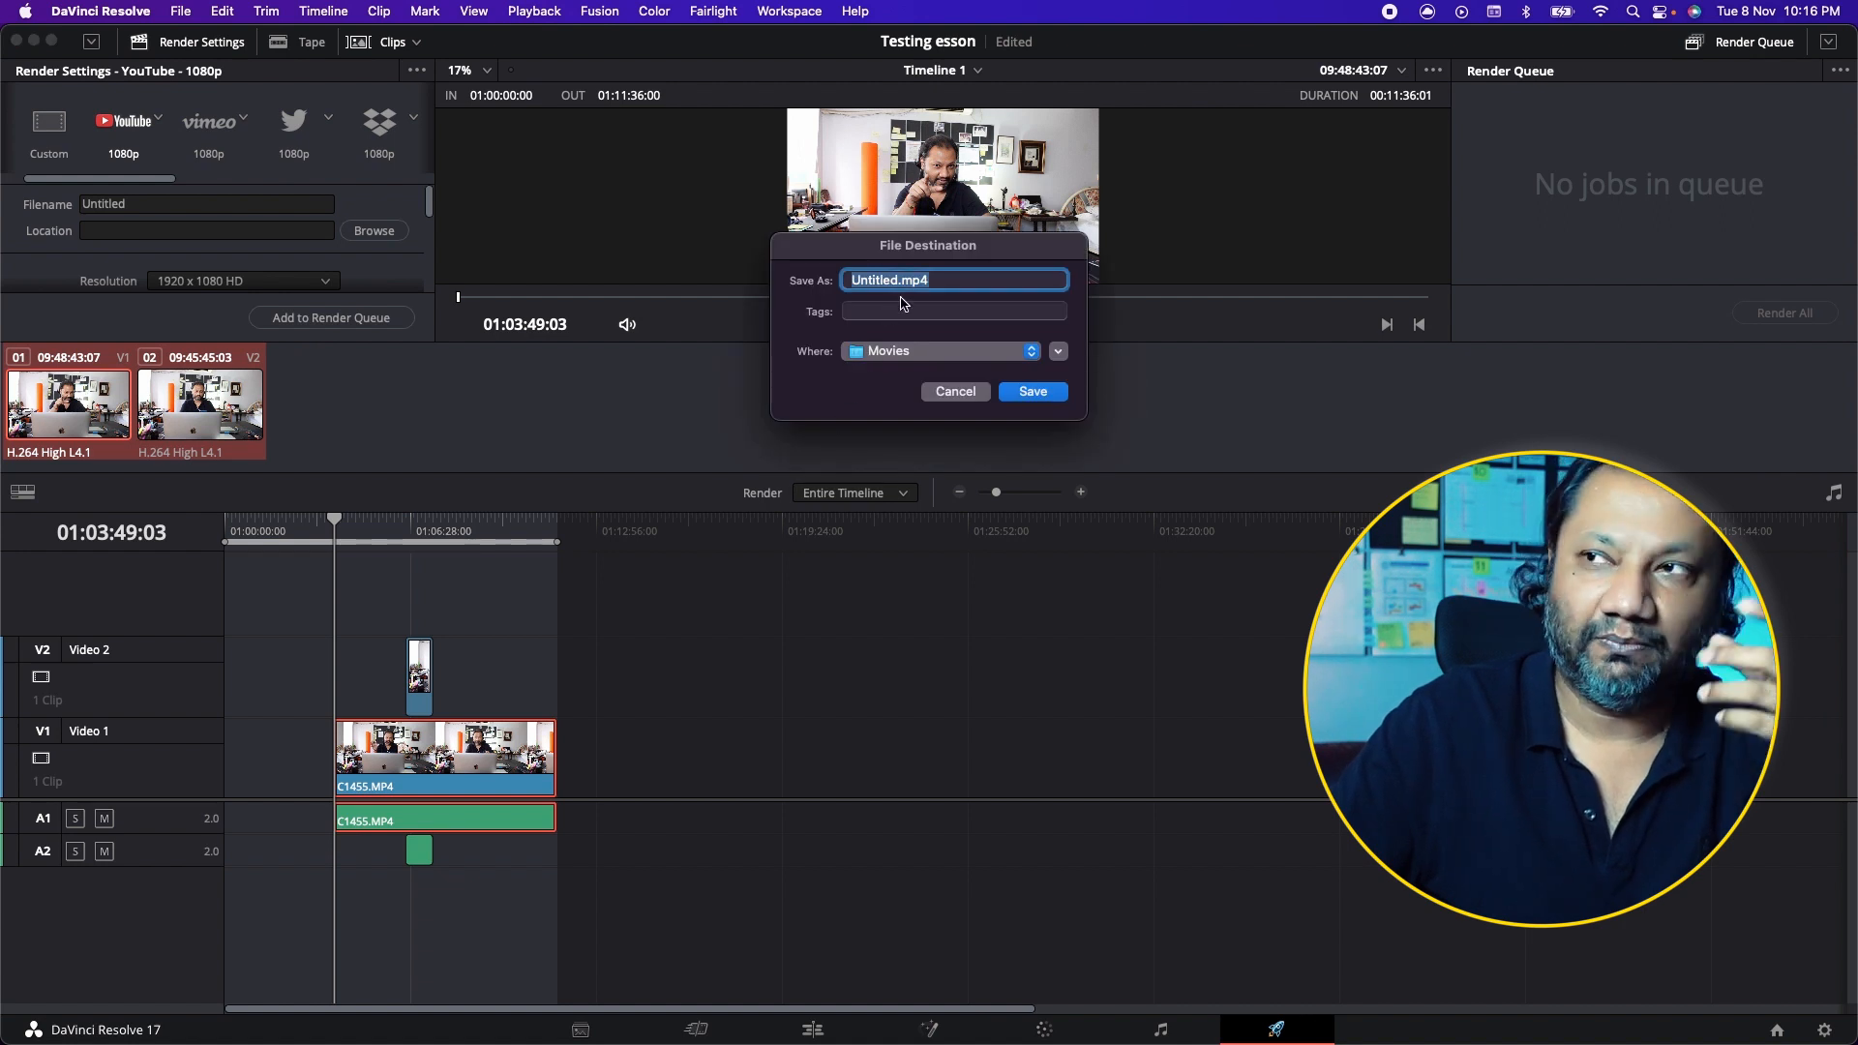
left_click(1030, 392)
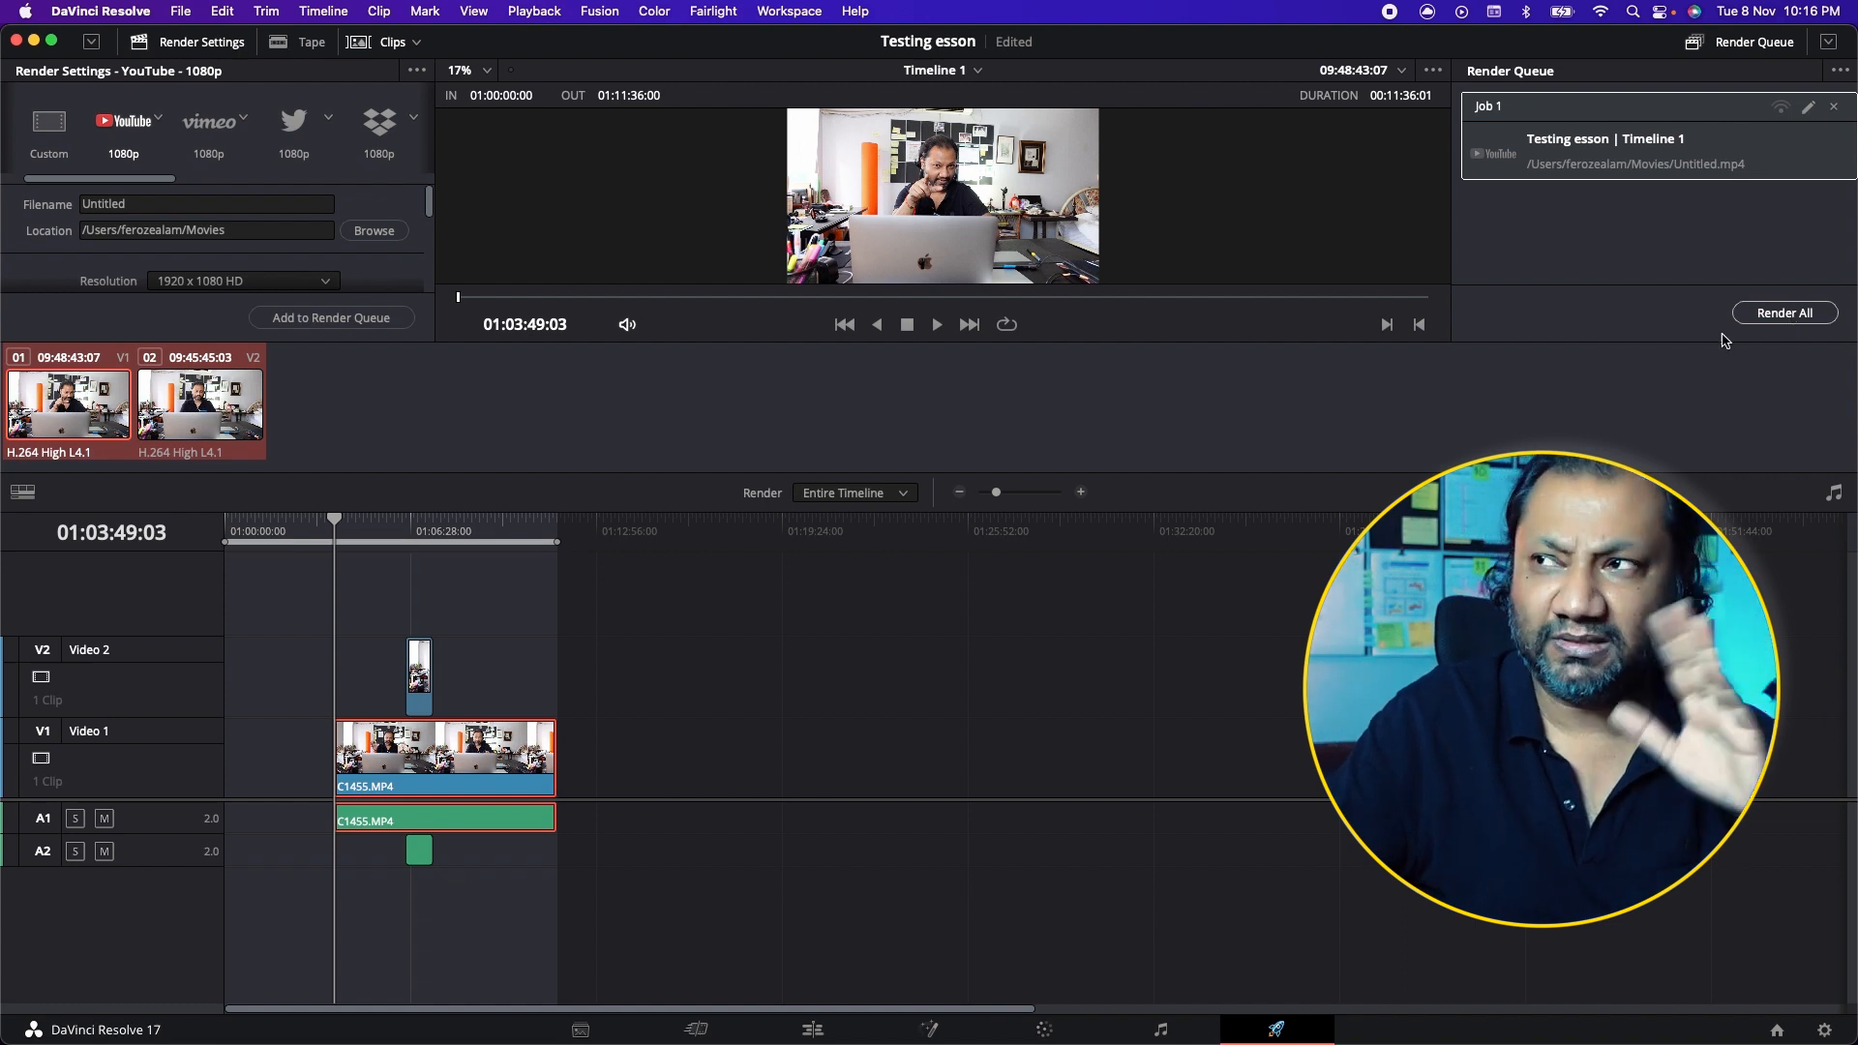
Step: Return to the edit timeline and move the Video 1 and Video 2 clips together about 3 minutes 38 seconds earlier
left_click(813, 1028)
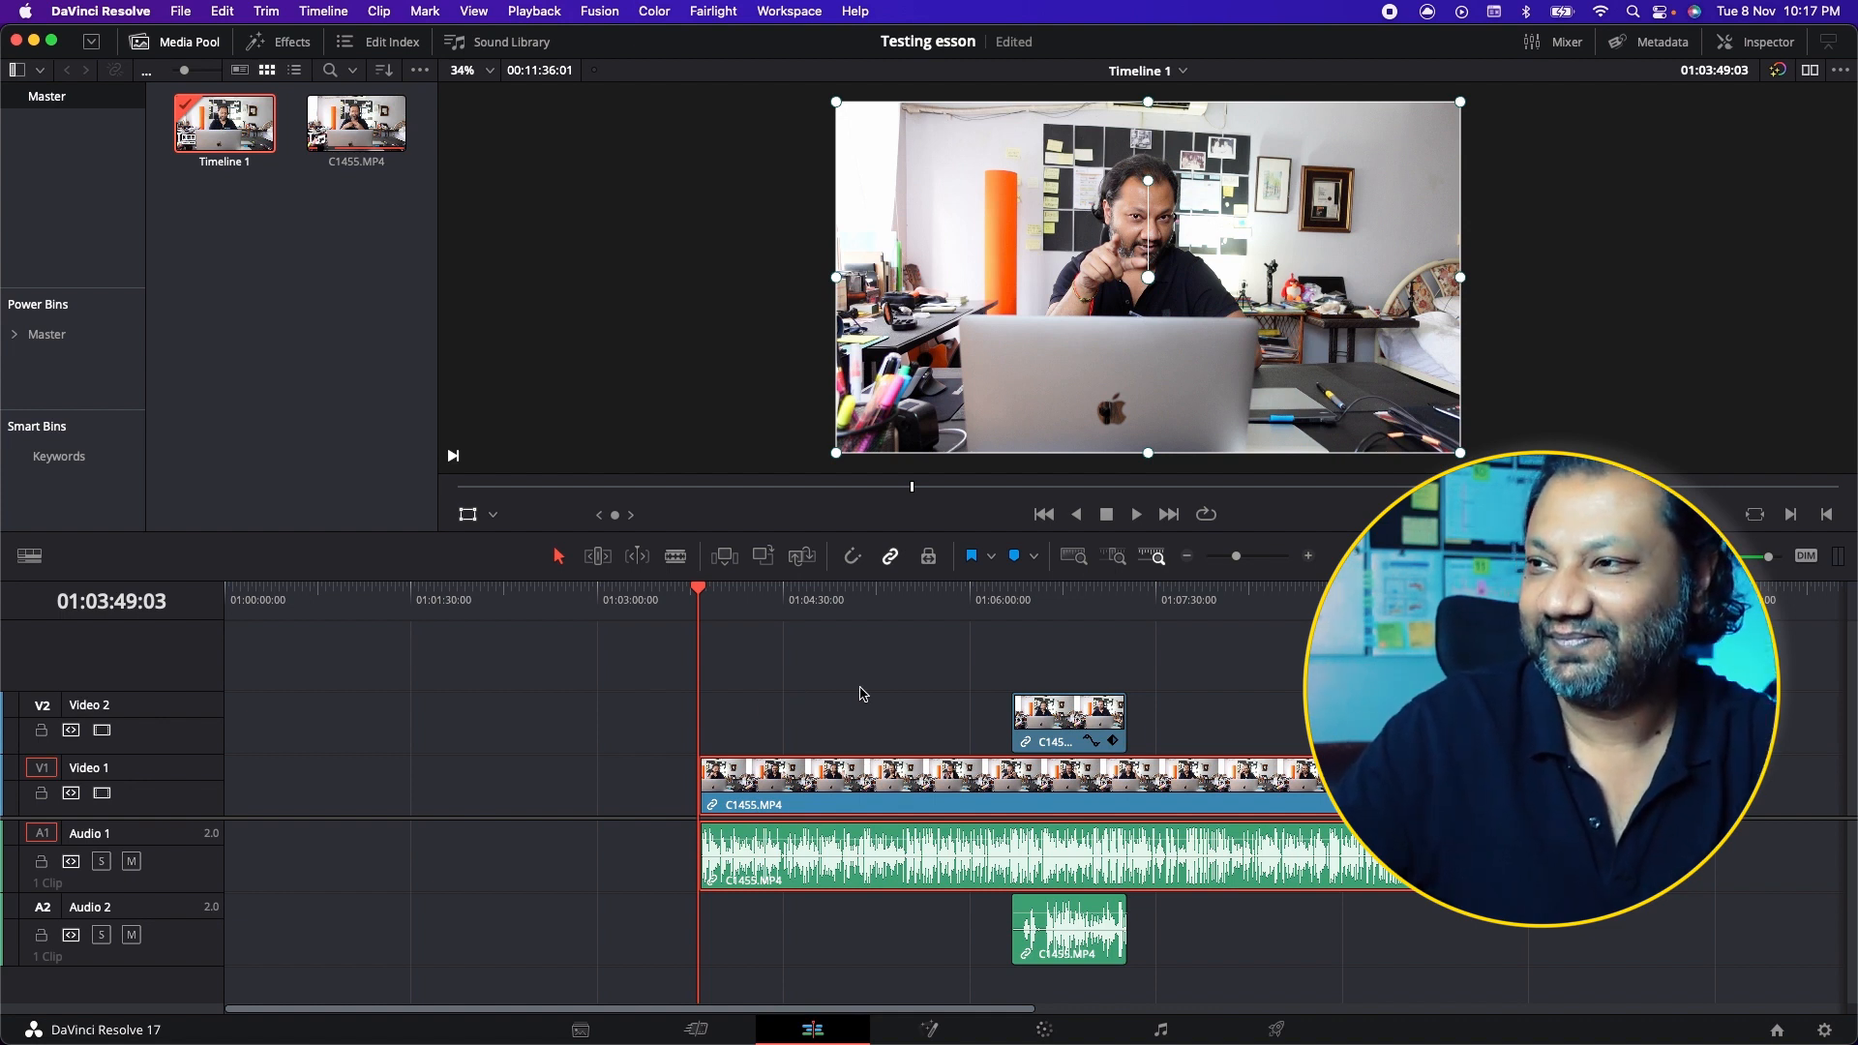
left_click(1065, 716)
left_click_drag(1189, 793, 738, 791)
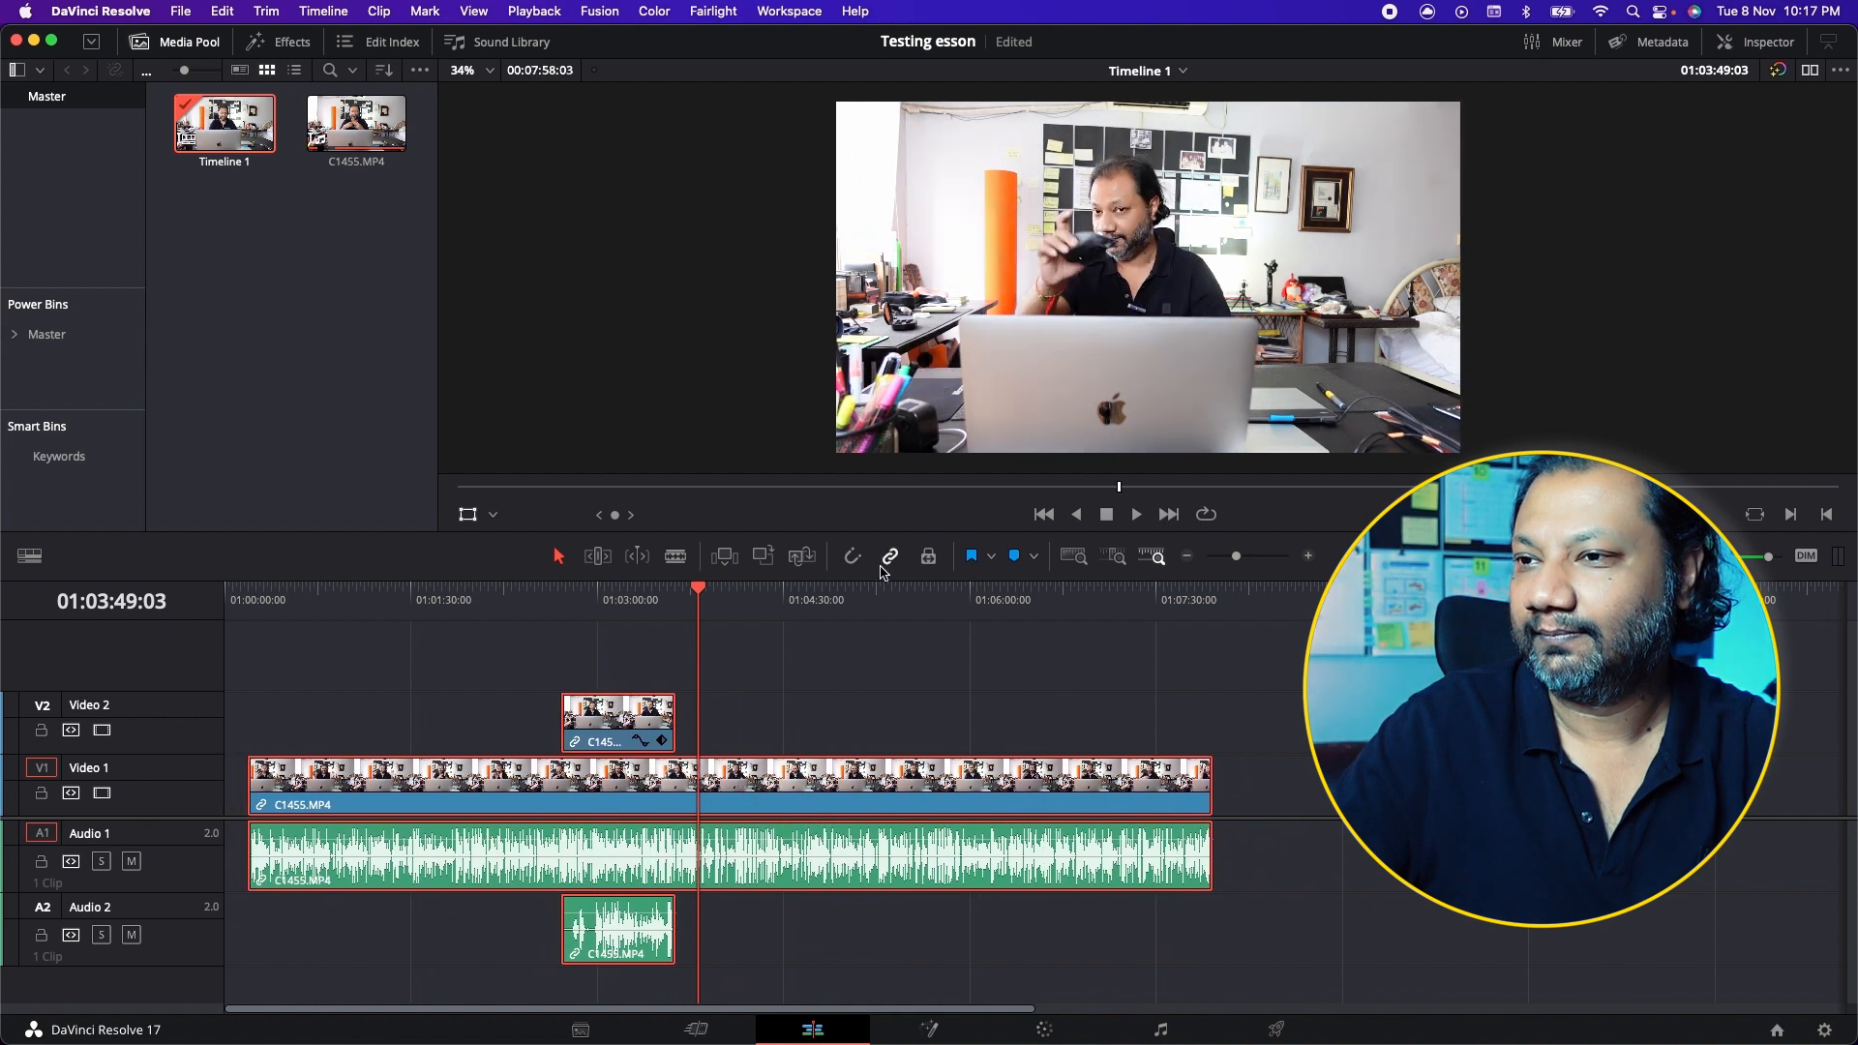
Step: Move the Video 1 clip alone to the timeline start at 01:00:00:00 and place the playhead at 01:02:42:21, where the Video 2 clip begins
left_click(518, 776)
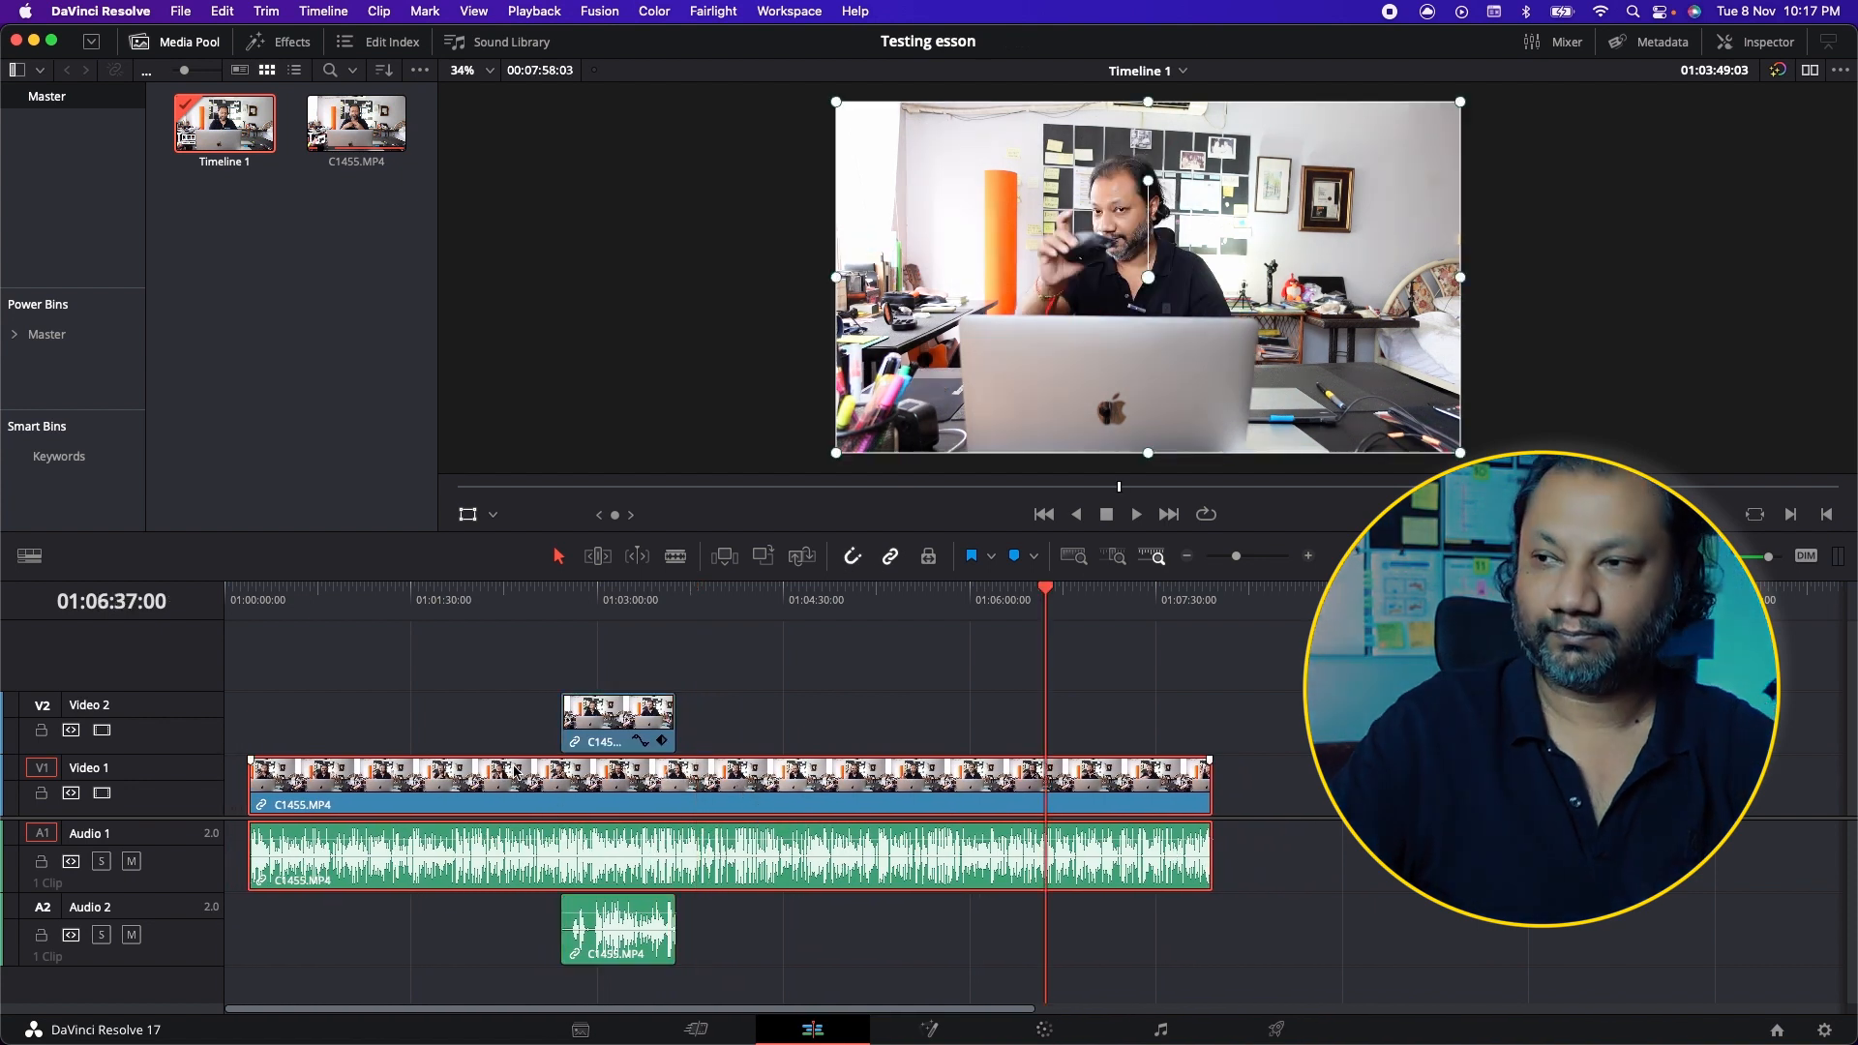
mouse_move(513, 771)
left_mouse_down()
mouse_move(539, 773)
mouse_move(491, 776)
left_mouse_up()
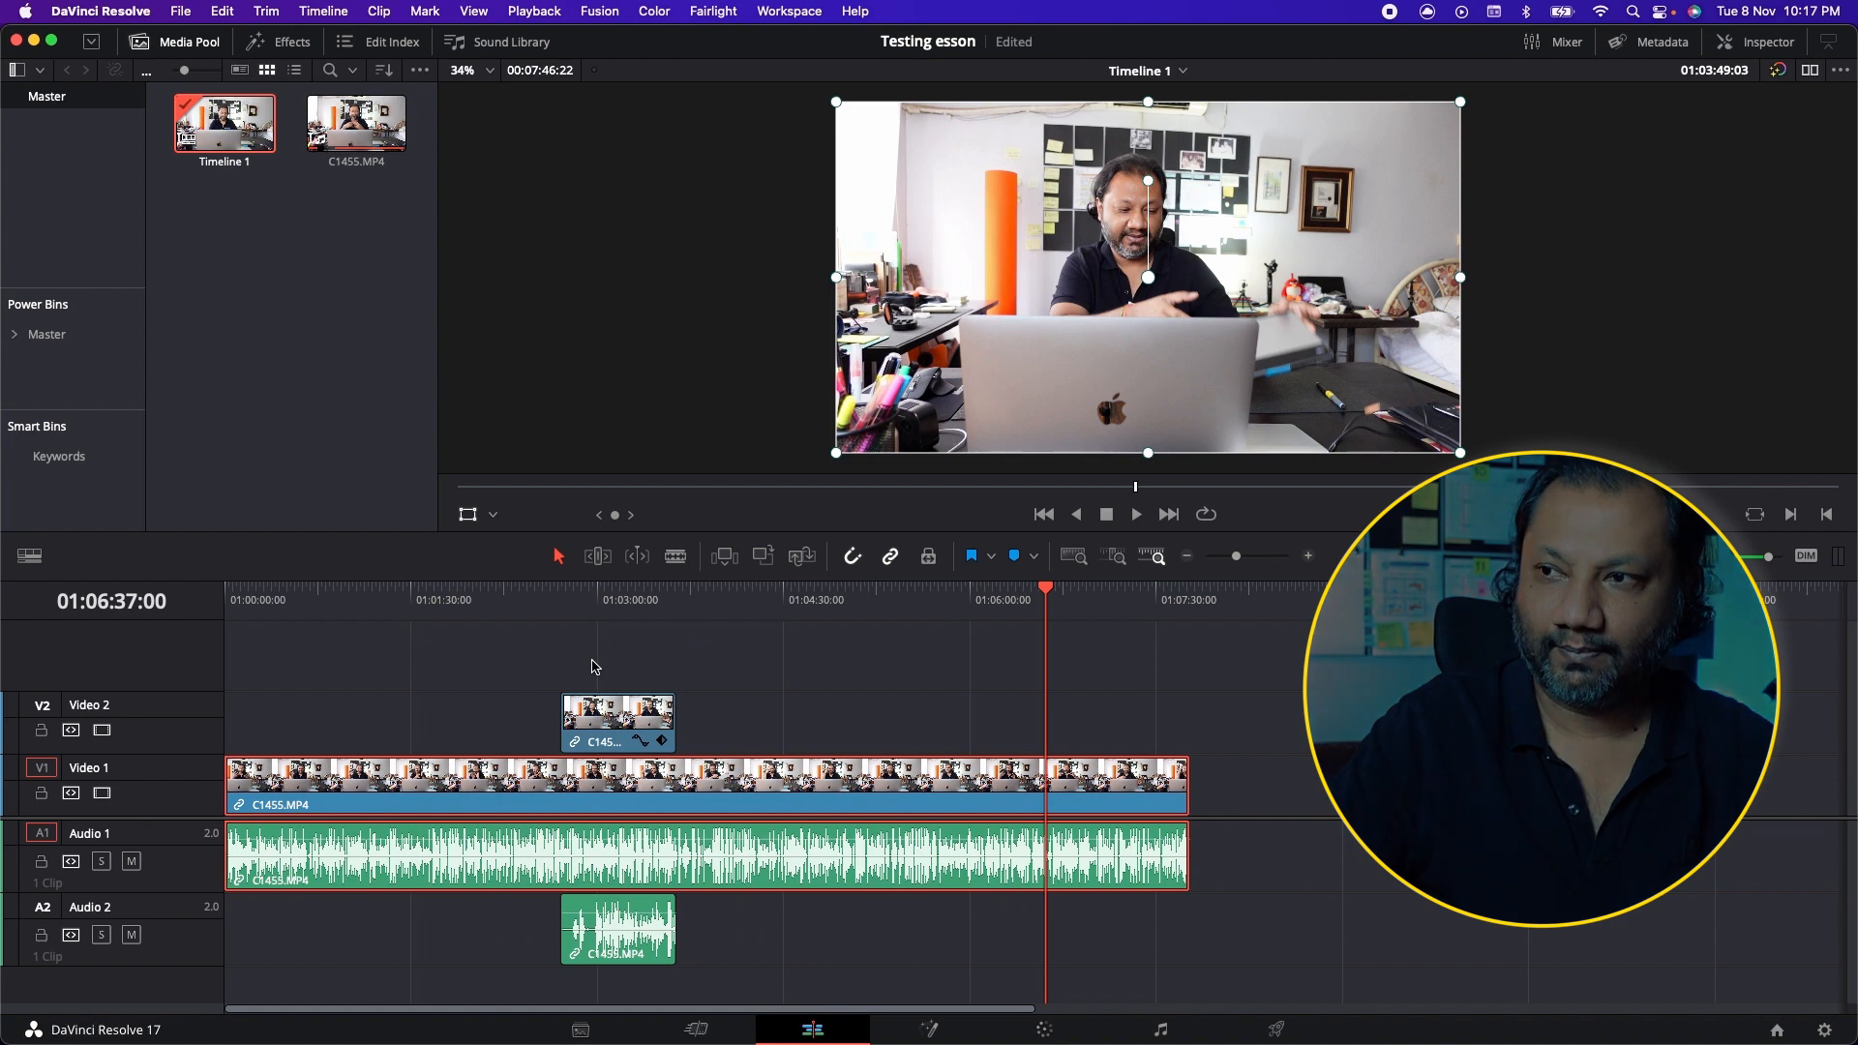
left_click(548, 602)
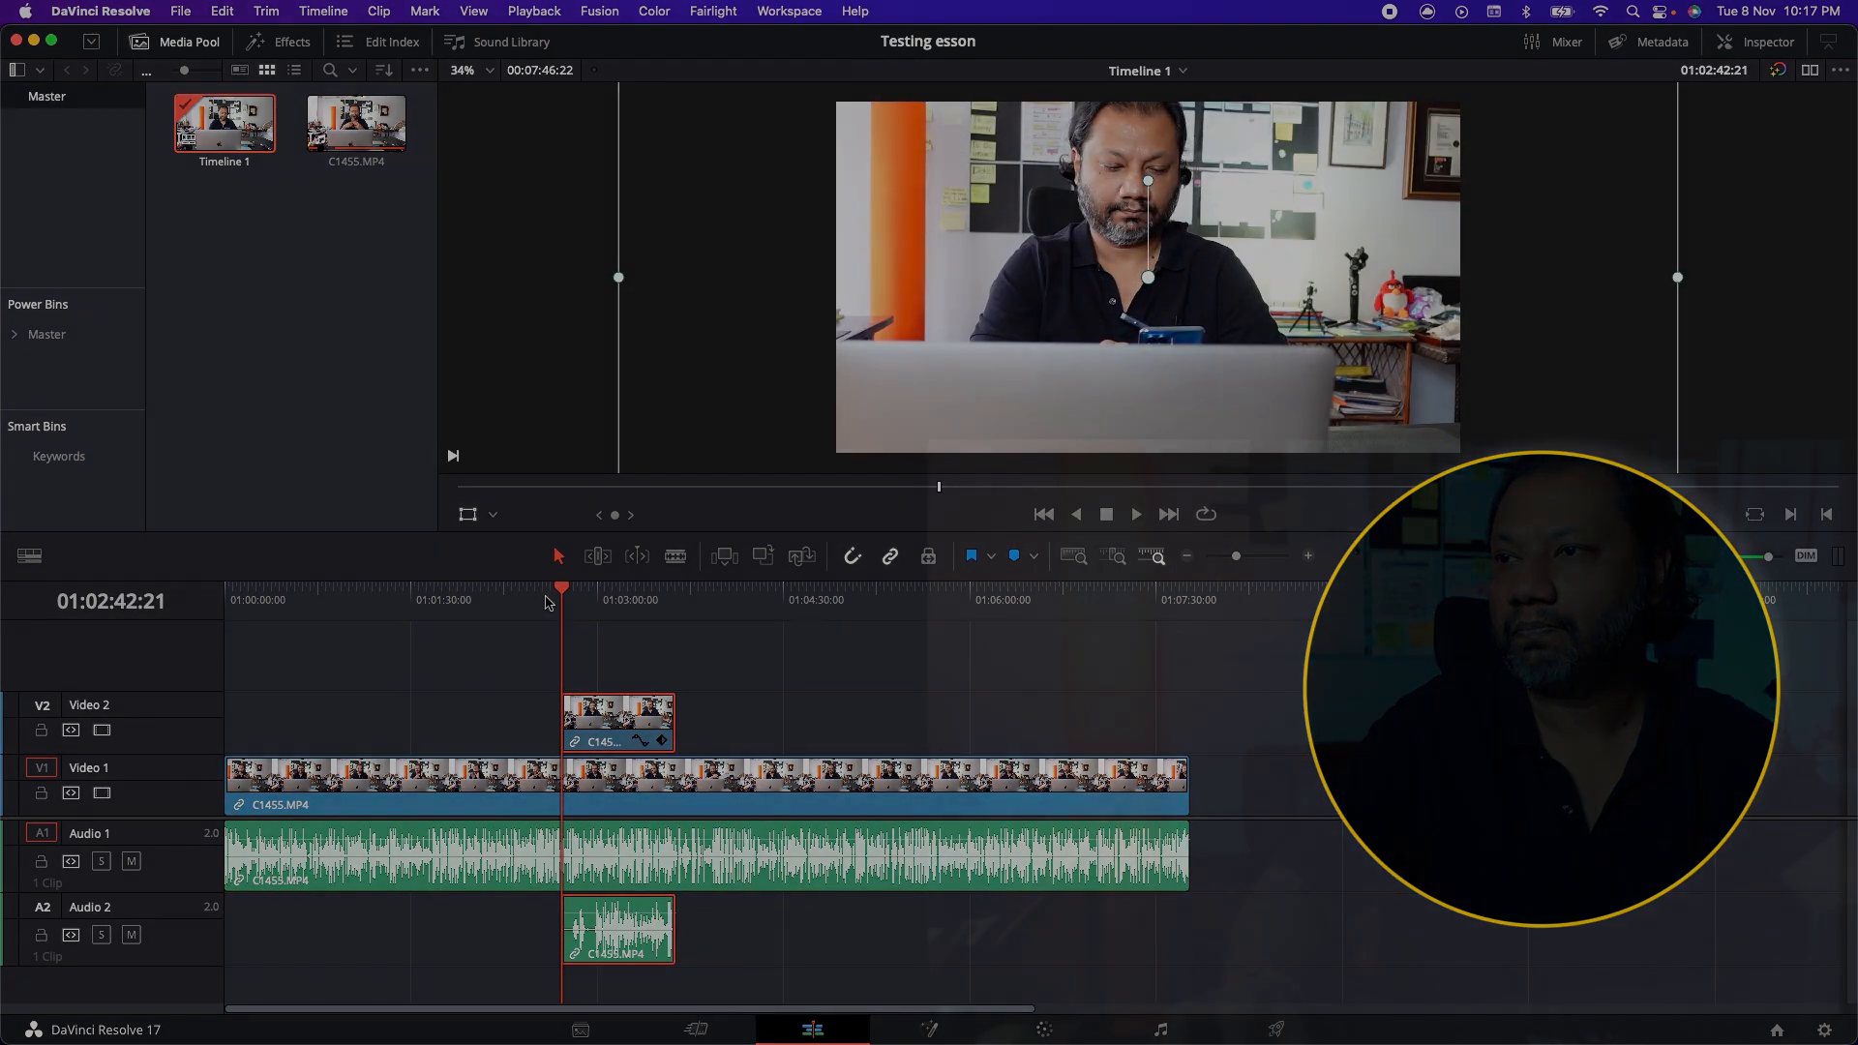